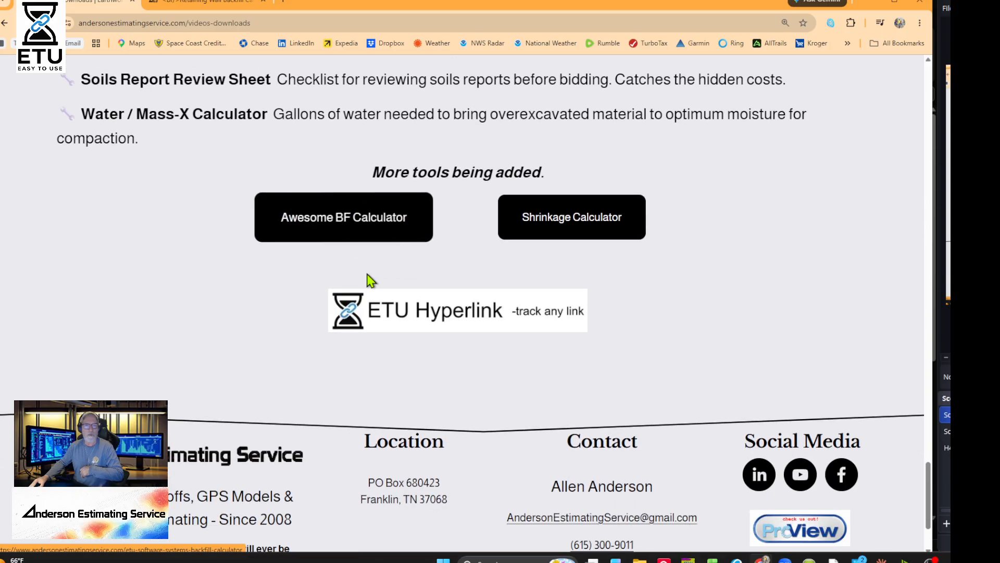
- Open the Awesome BF Calculator from the free tools list
click(371, 231)
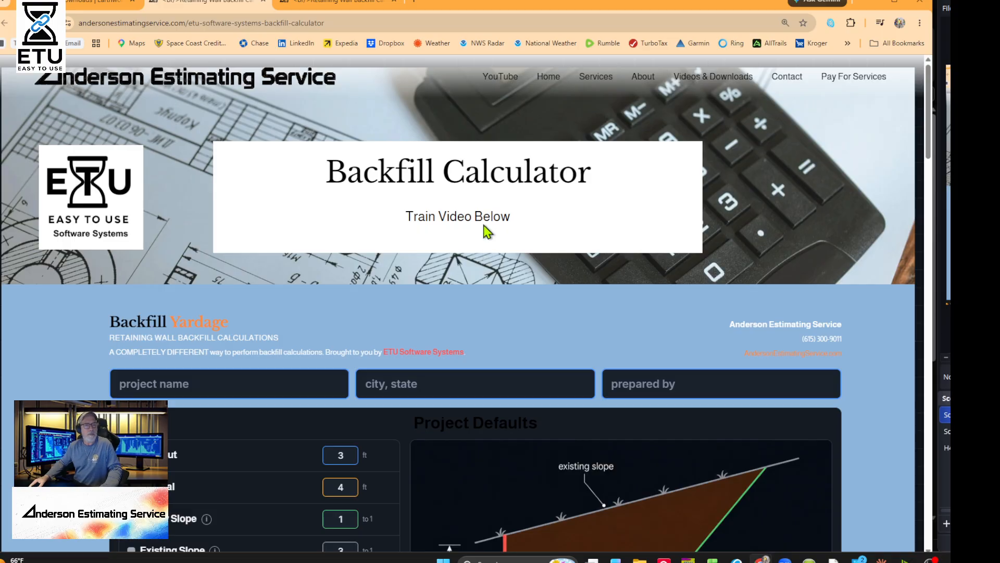
- Scroll through the Backfill Calculator page, then return to the project name field and Project Defaults
scroll(488, 229, down, 15)
scroll(552, 321, down, 12)
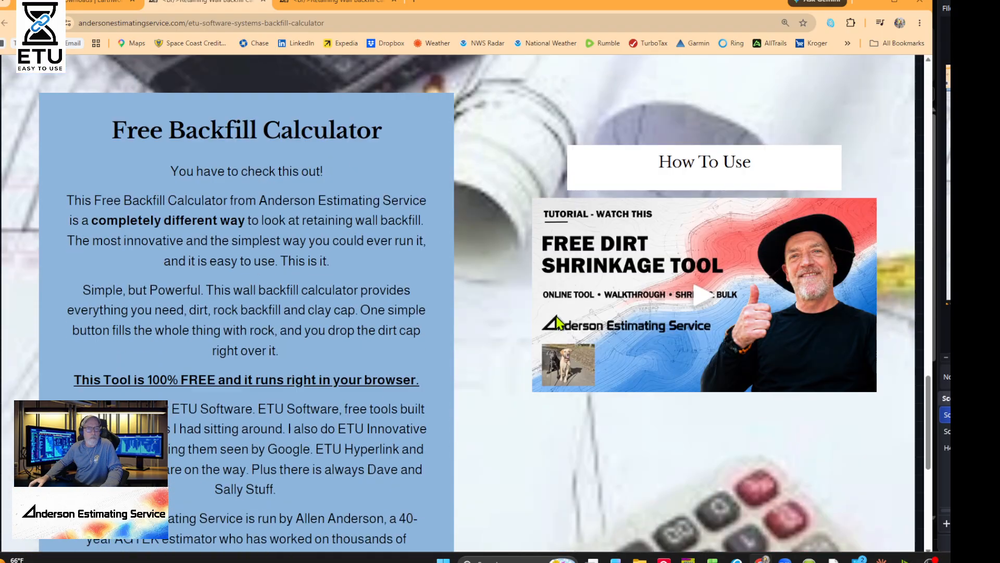
scroll(664, 316, up, 2)
scroll(665, 316, up, 10)
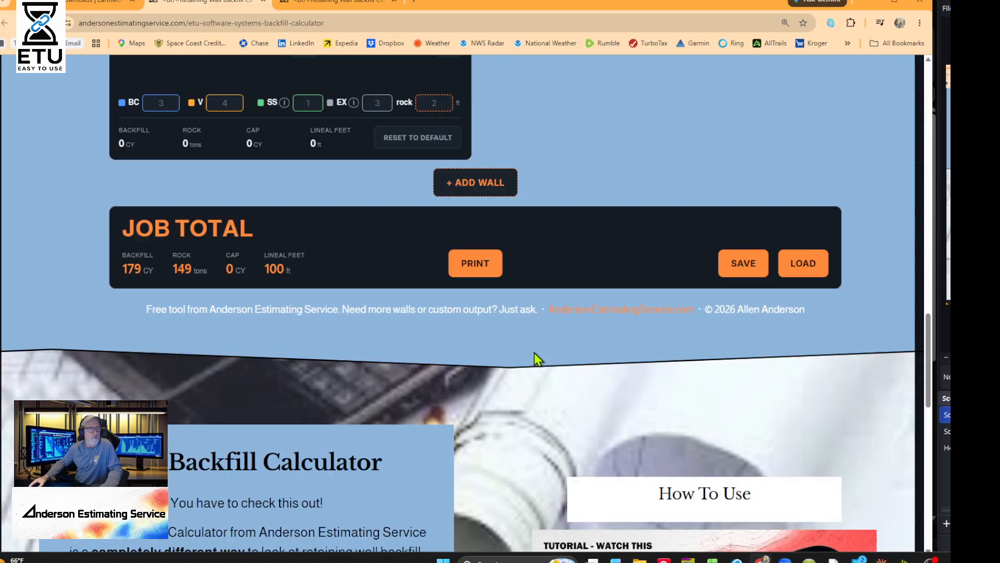
scroll(496, 384, down, 4)
scroll(392, 348, down, 7)
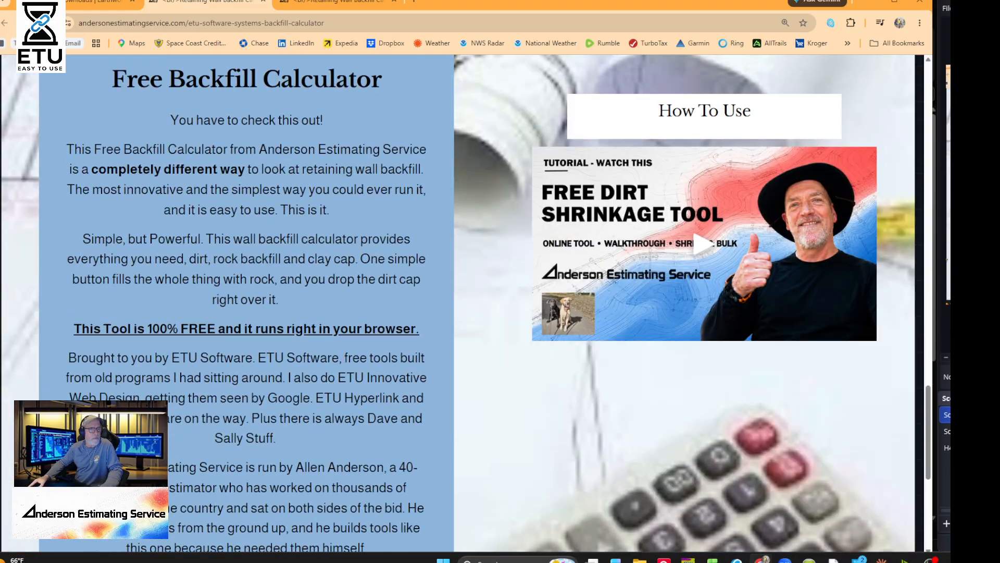
scroll(374, 349, up, 6)
scroll(375, 350, up, 15)
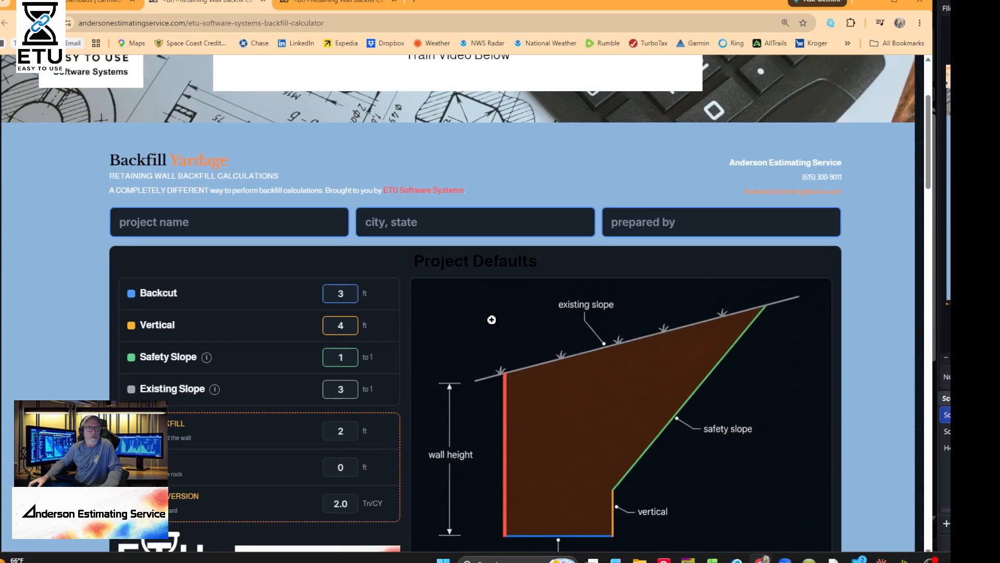
scroll(492, 300, down, 5)
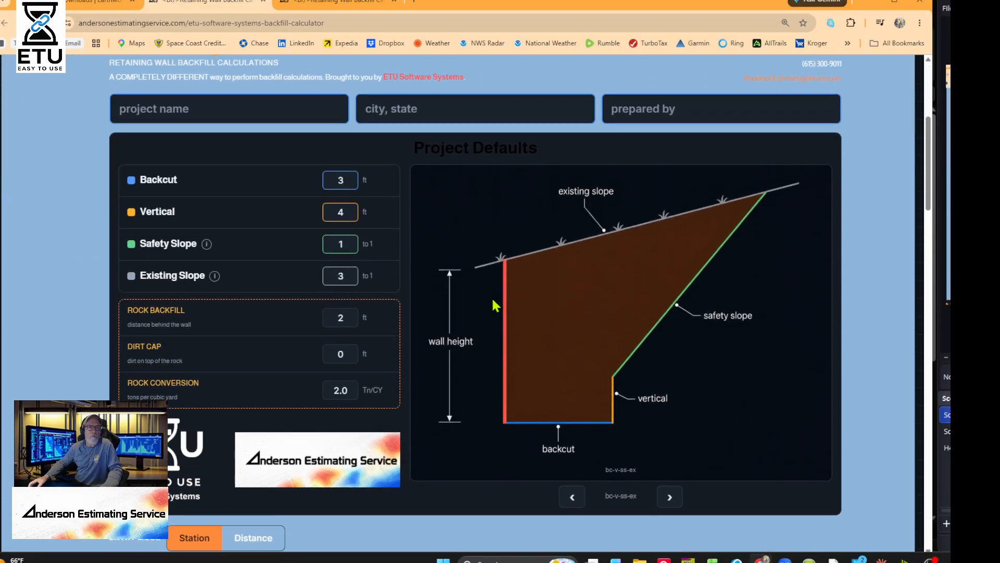
click(208, 108)
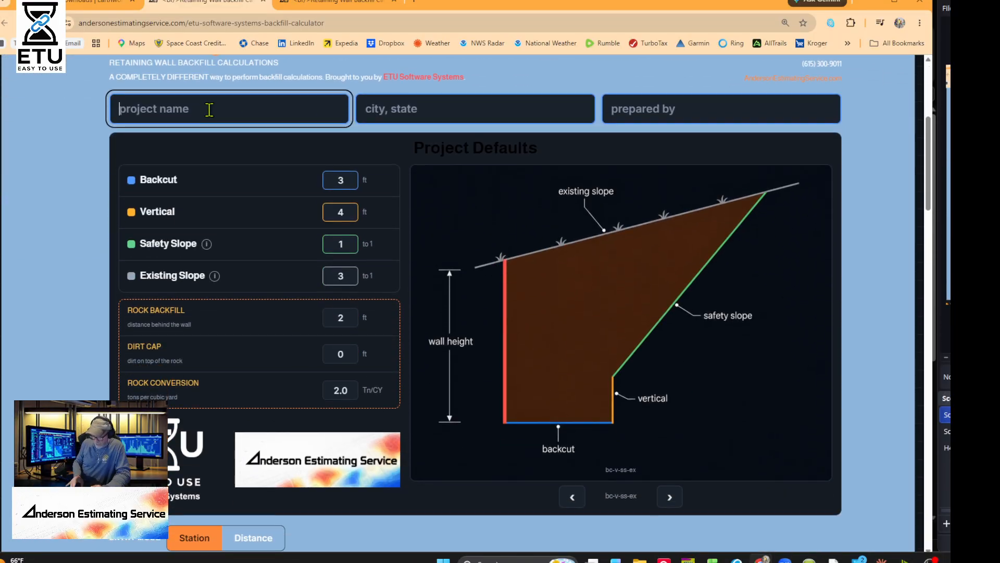
- Enter project name 'Test Project', location 'Nashville, TN', and the preparer's name
text(Test Project)
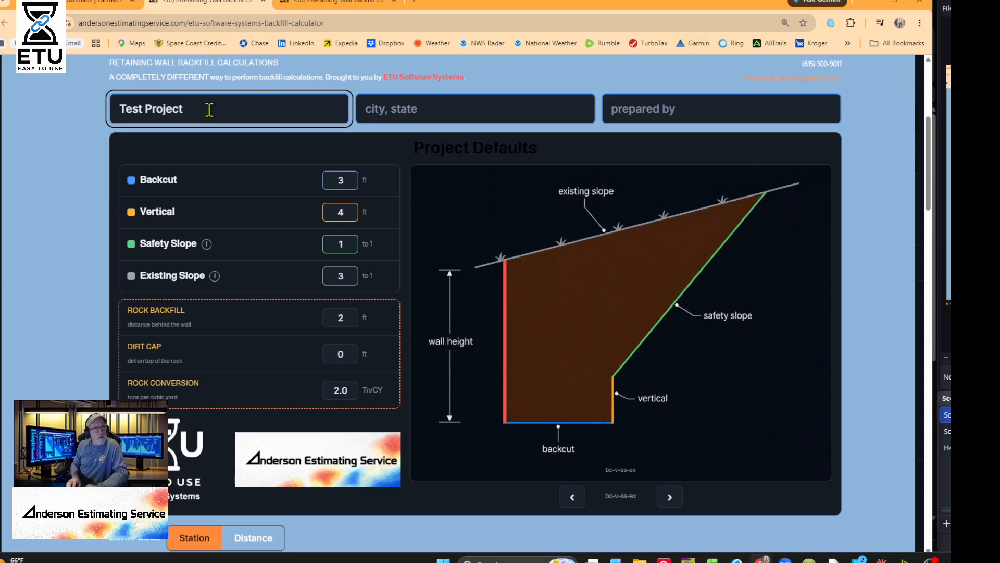
key(Tab)
text(T)
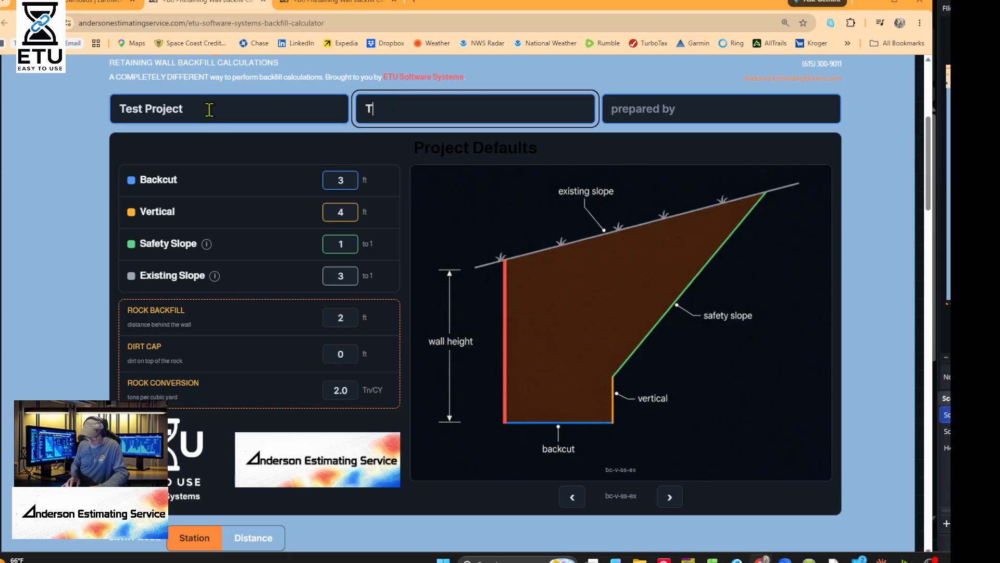
key(BackSpace)
text(Nashville, TN)
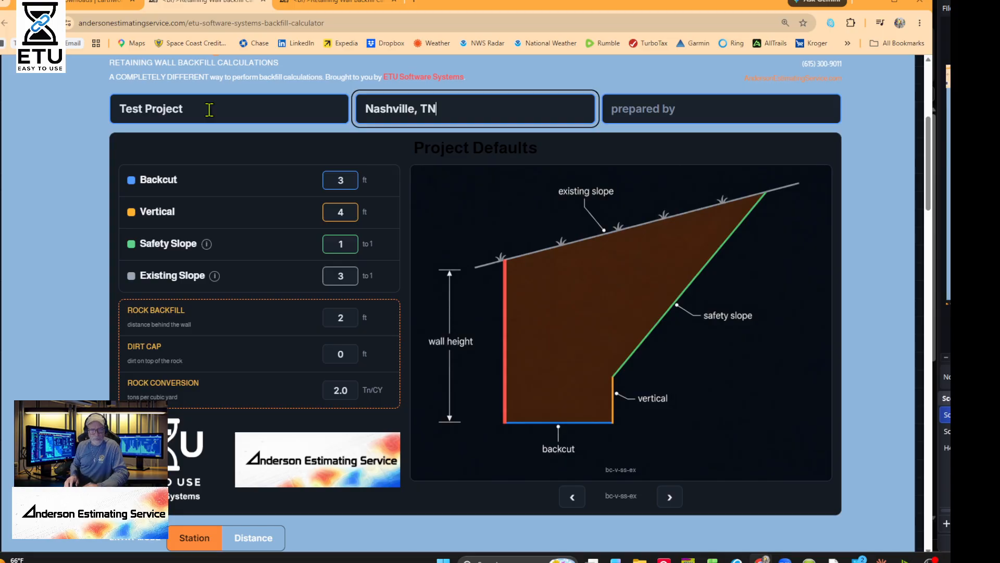
key(Tab)
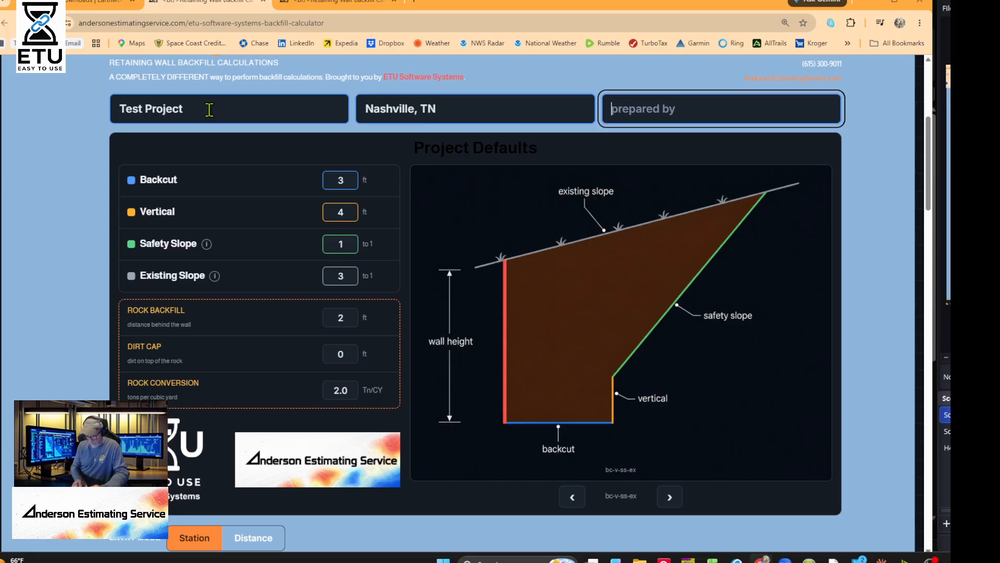
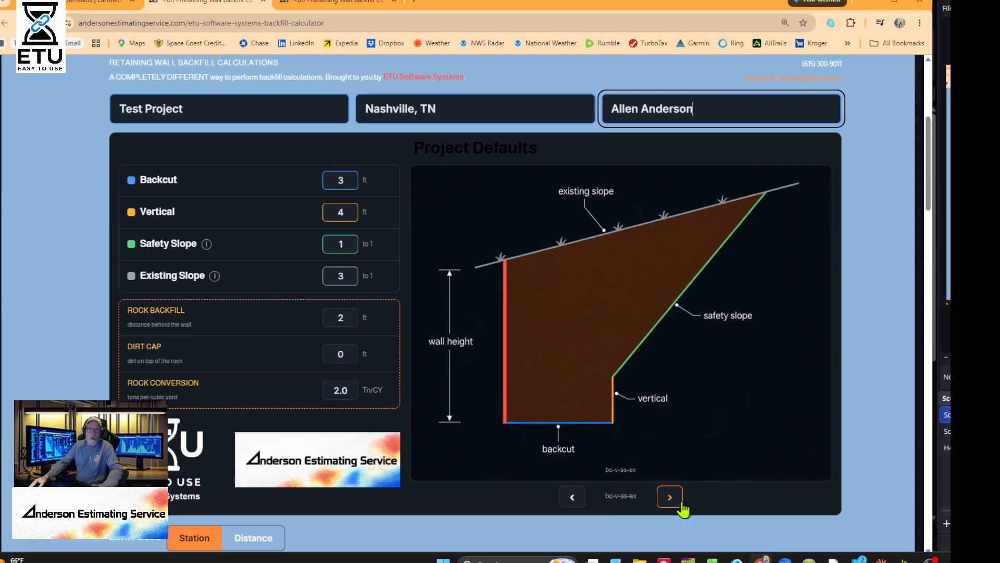
click(677, 503)
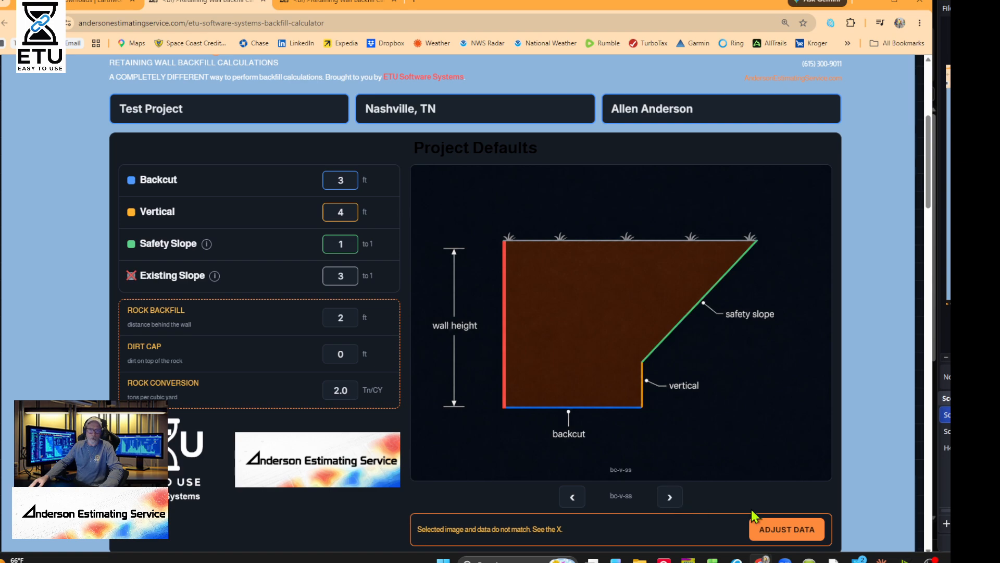
click(670, 497)
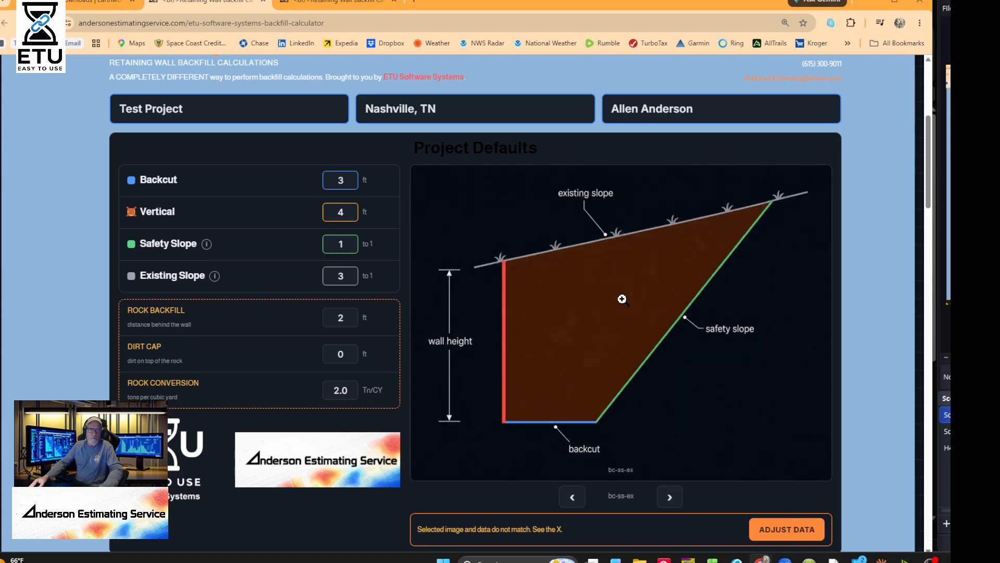
click(668, 496)
click(669, 497)
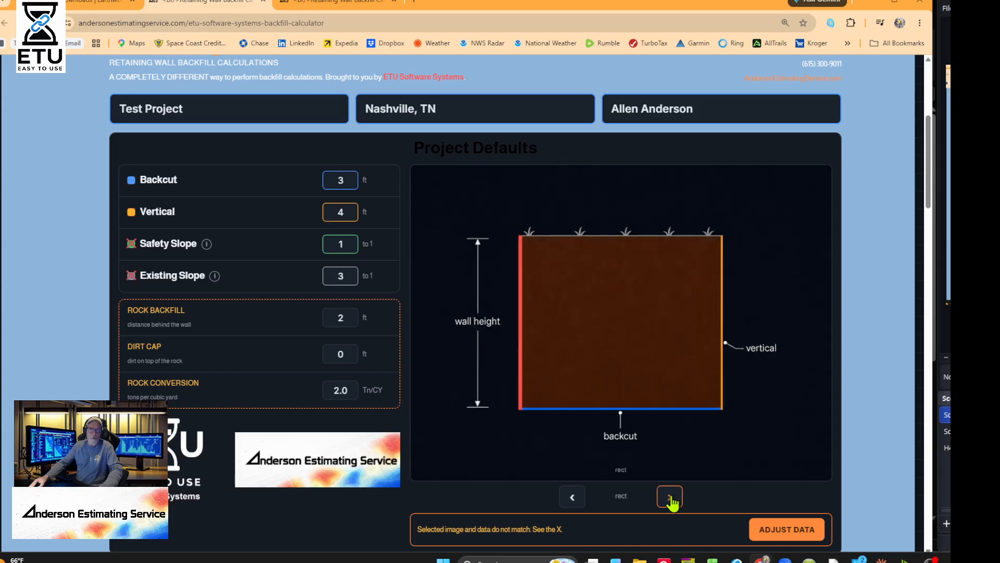
click(670, 499)
click(670, 499)
click(671, 498)
click(670, 498)
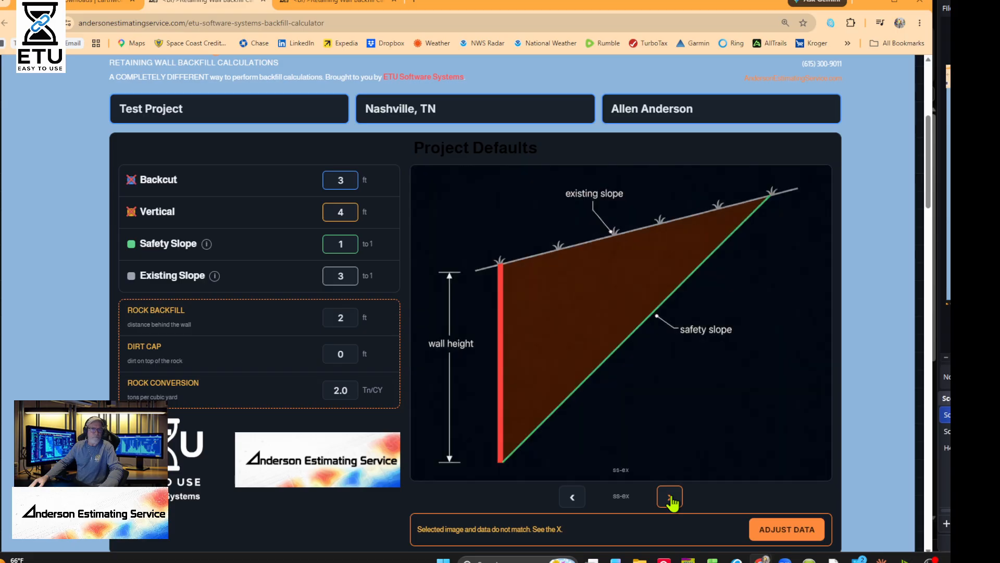
click(671, 498)
click(670, 498)
click(671, 498)
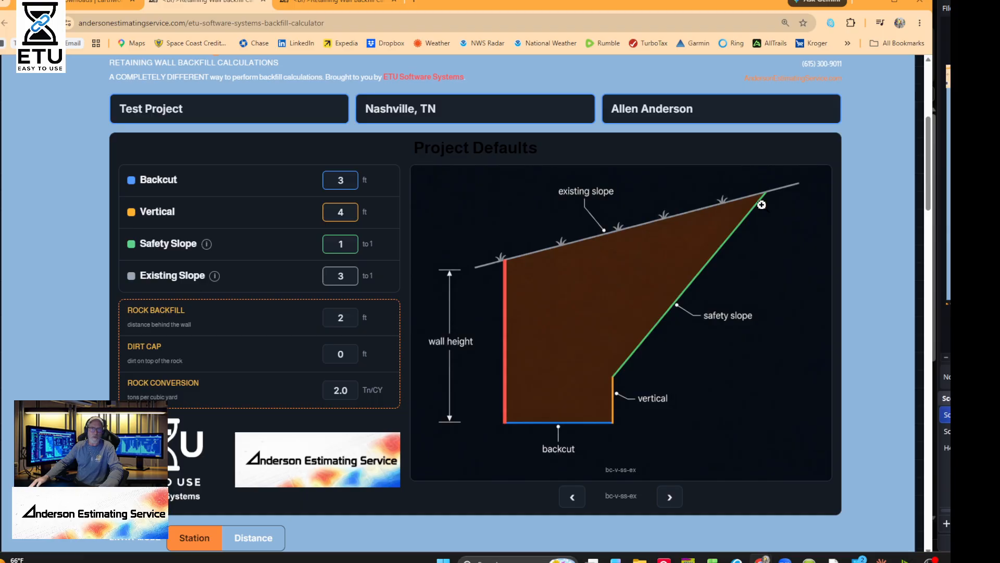
double_click(328, 277)
text(0)
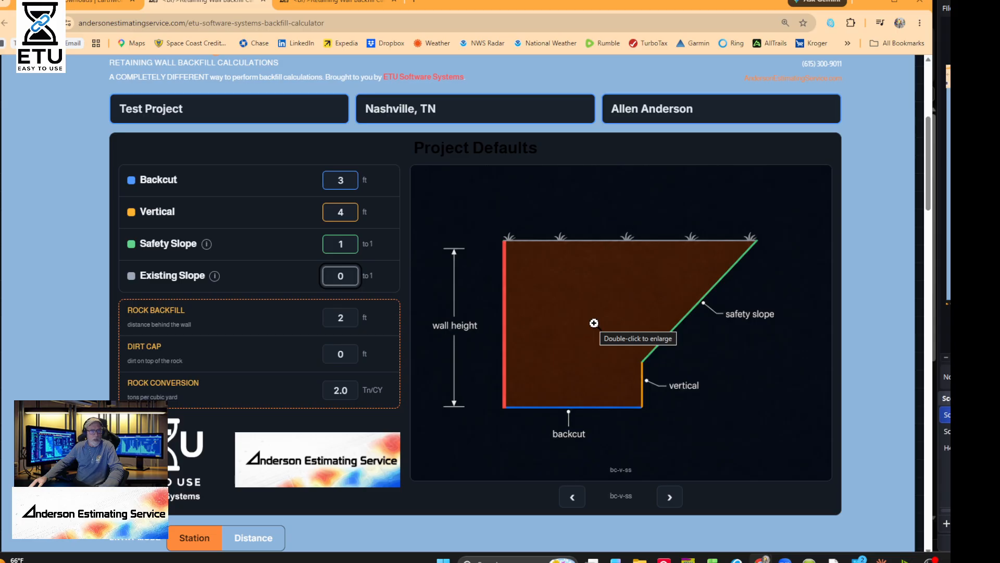
double_click(333, 243)
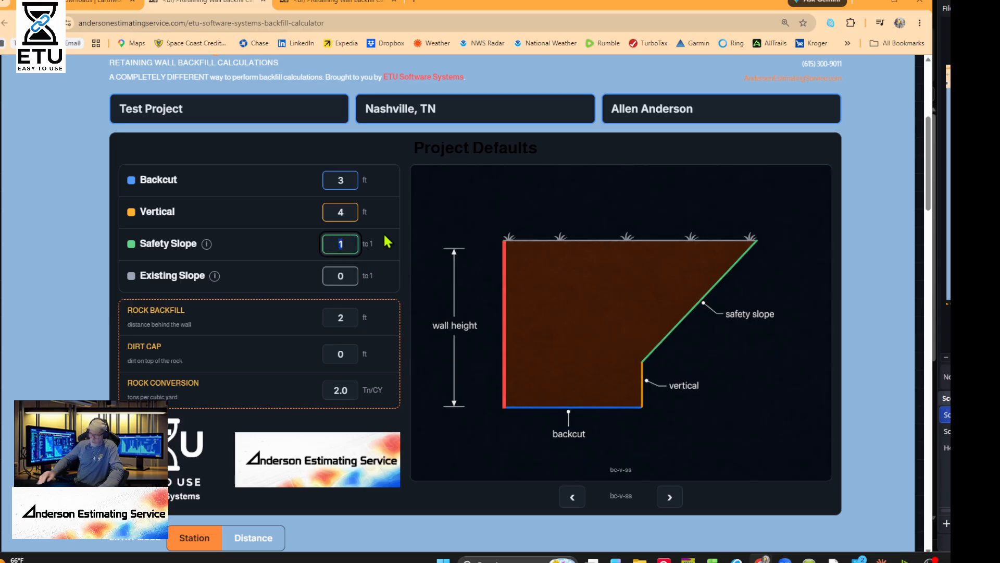
text(0)
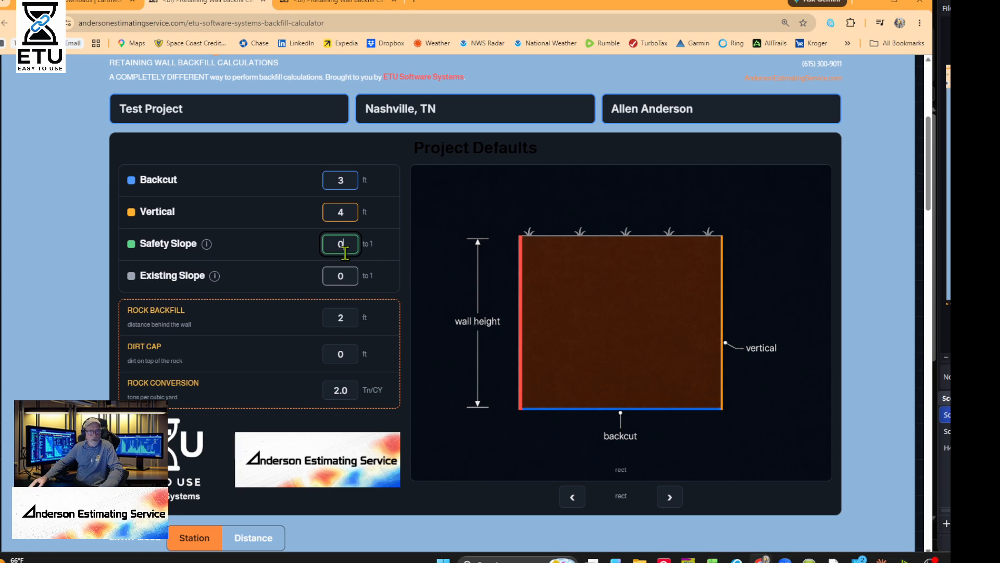
key(BackSpace)
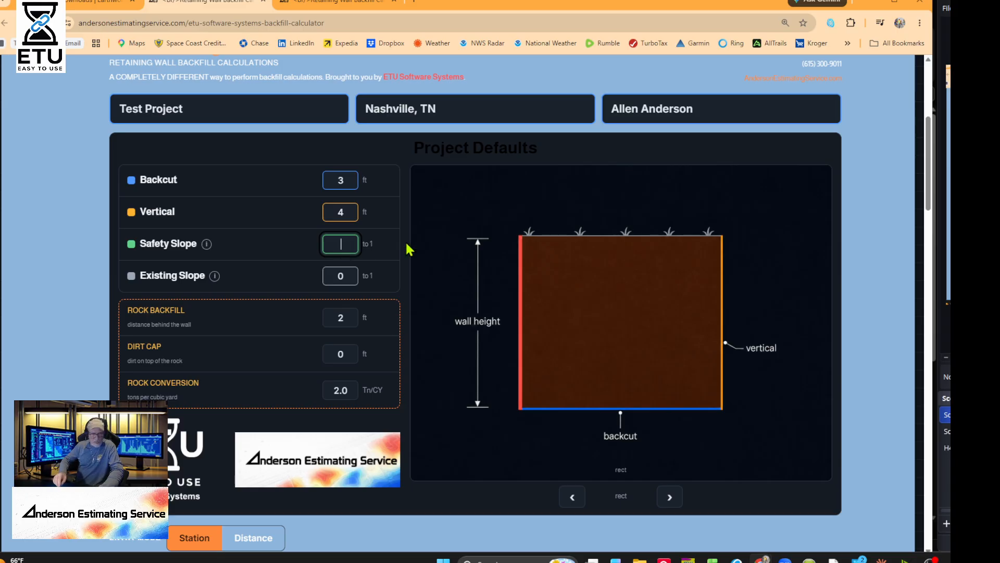
text(1)
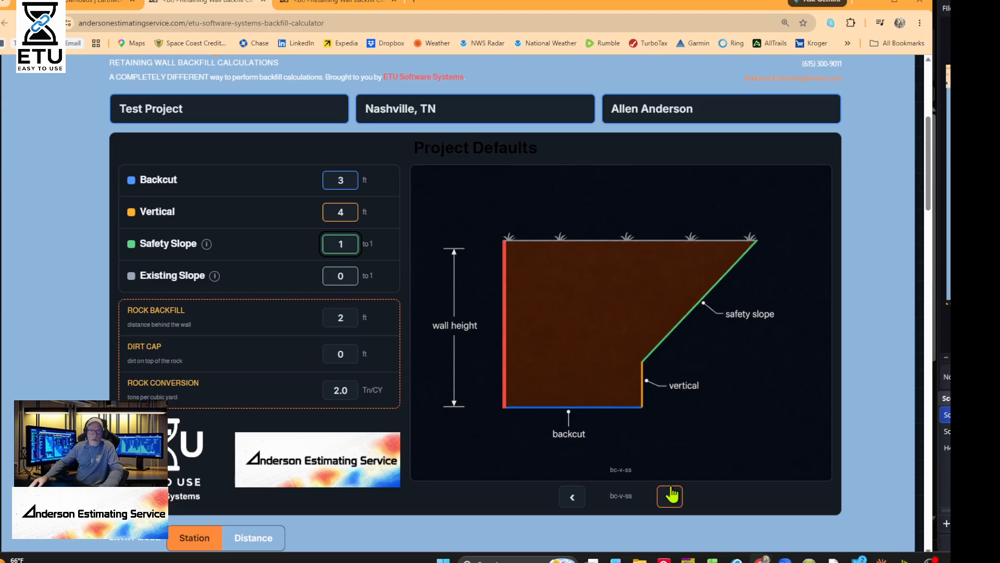
double_click(332, 241)
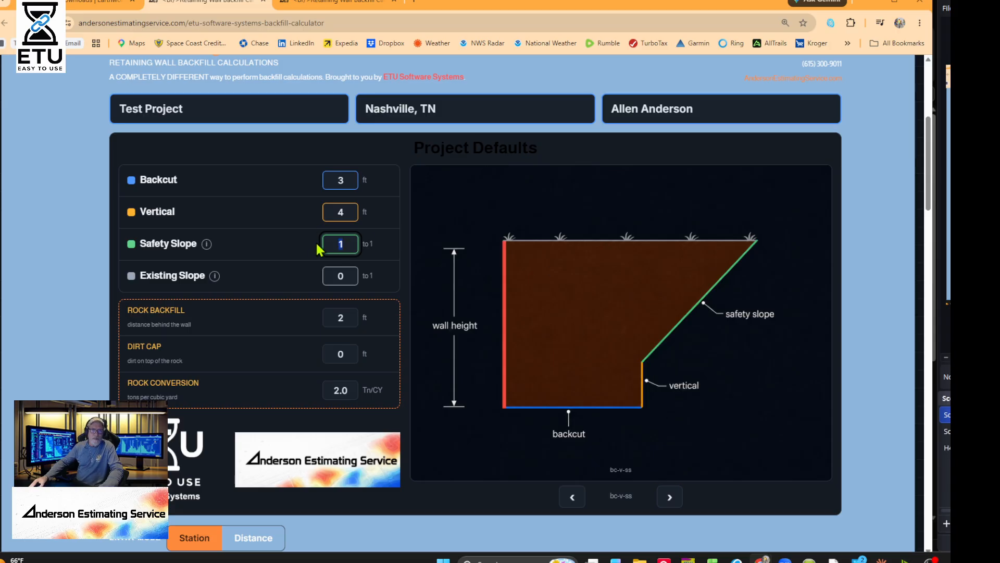
text(0)
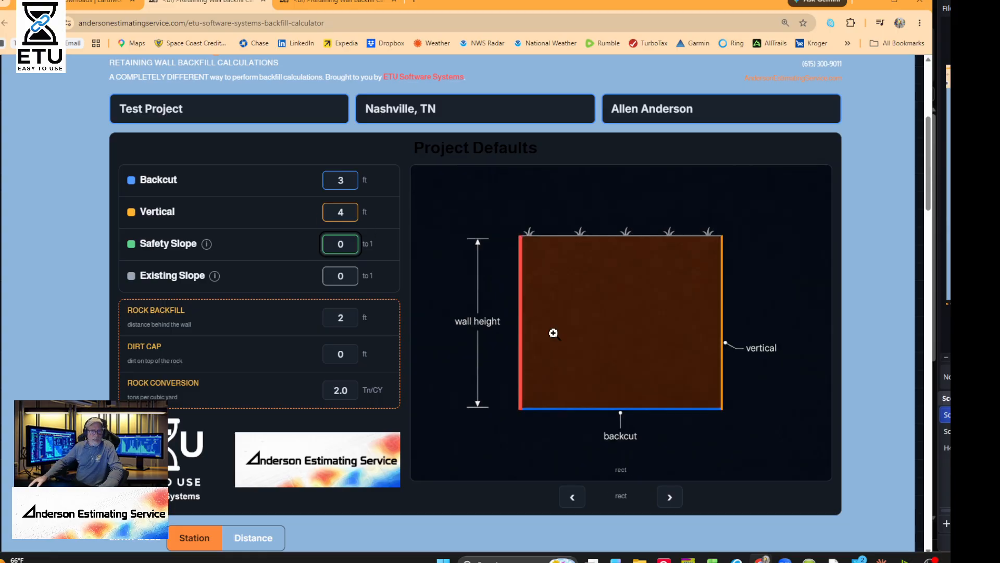
click(670, 498)
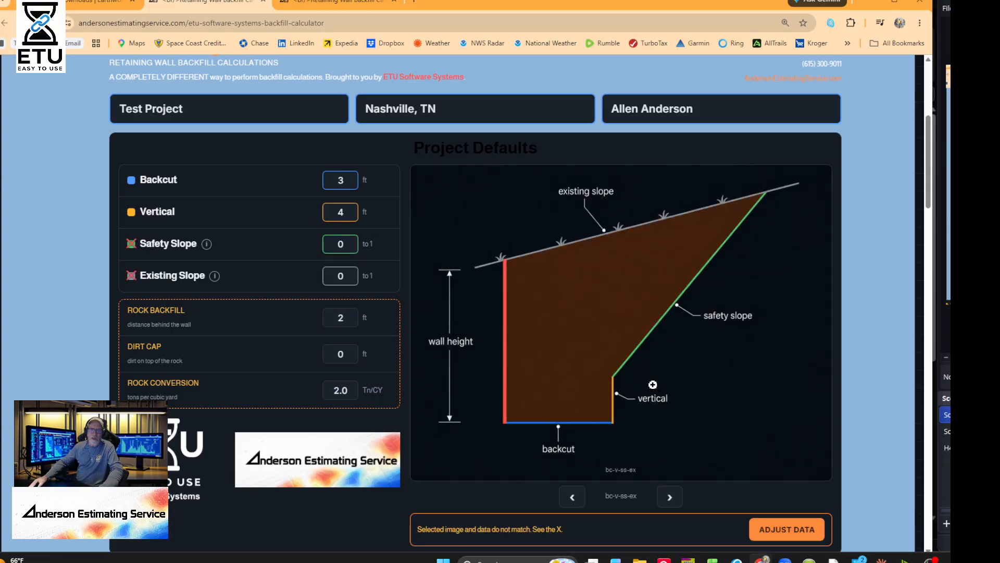
click(784, 530)
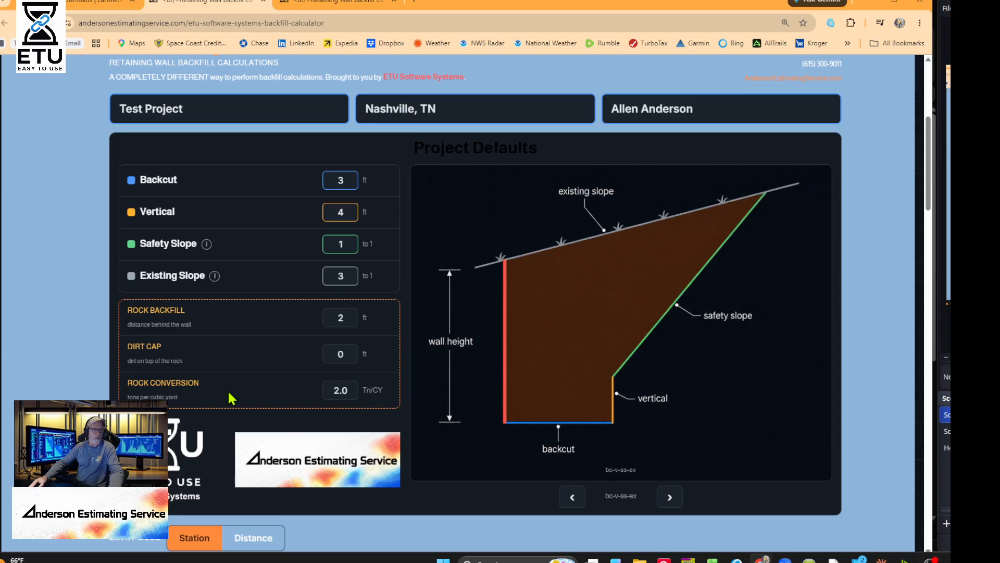
- Change the default Rock Conversion to 1.5 Tn/CY
drag(351, 390, 323, 383)
text(1.8)
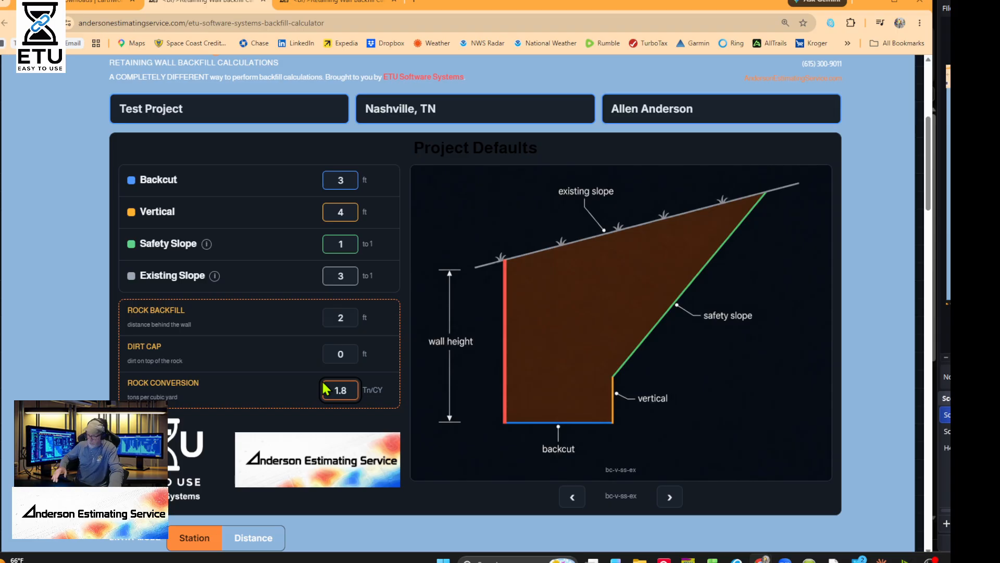
key(BackSpace)
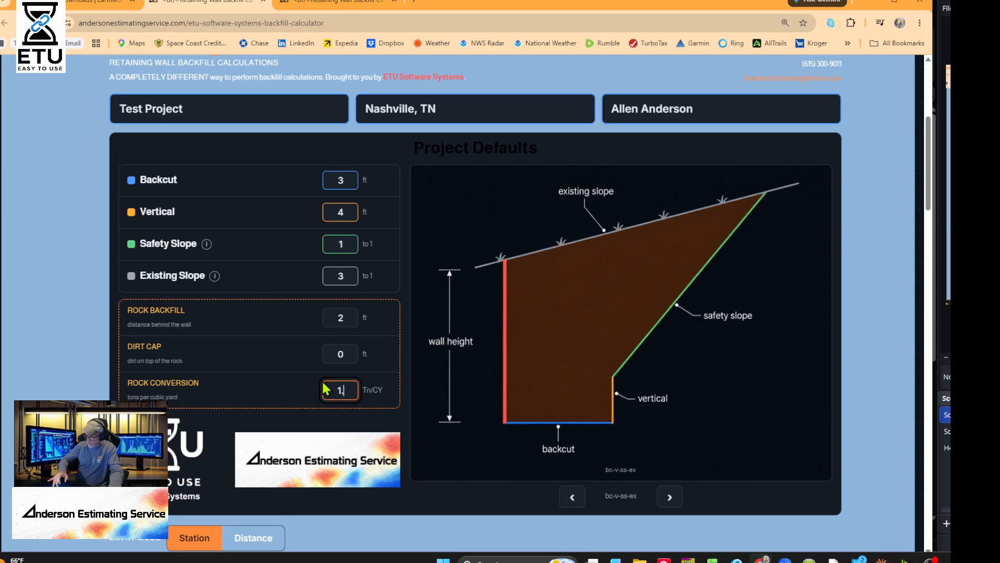
text(5)
click(262, 366)
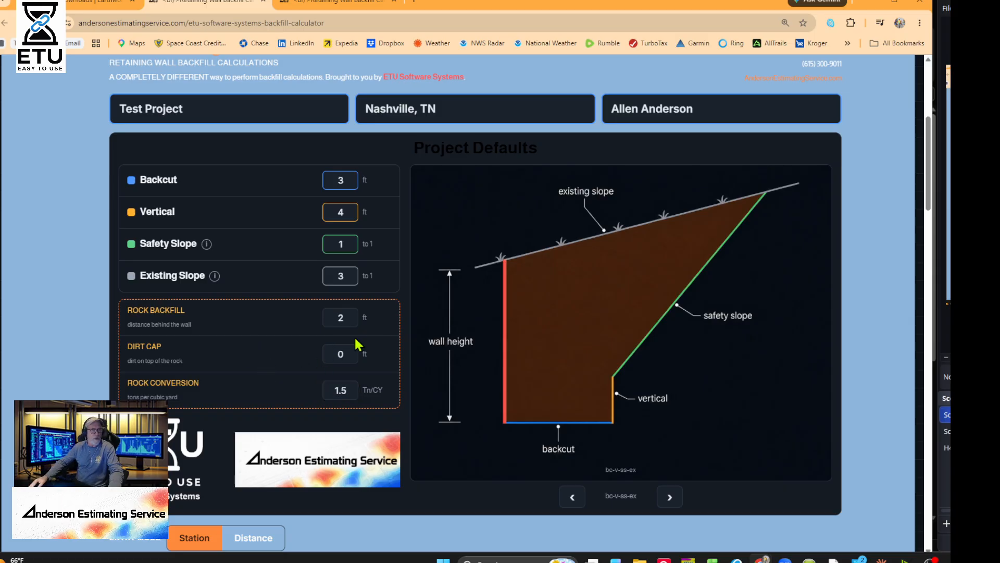
- Set the Dirt Cap to 2 ft and review the Project Defaults panel
click(339, 353)
text(2)
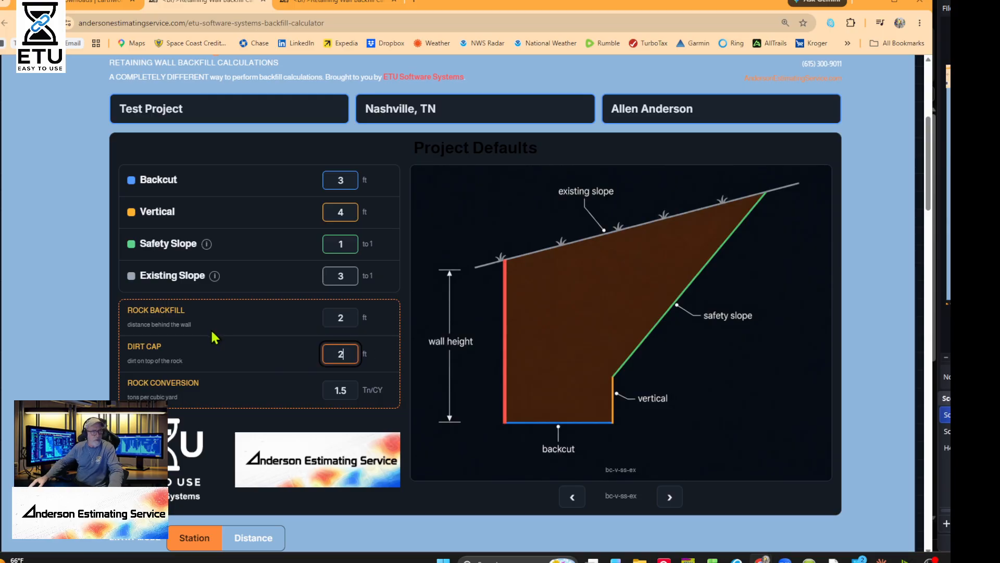
click(229, 357)
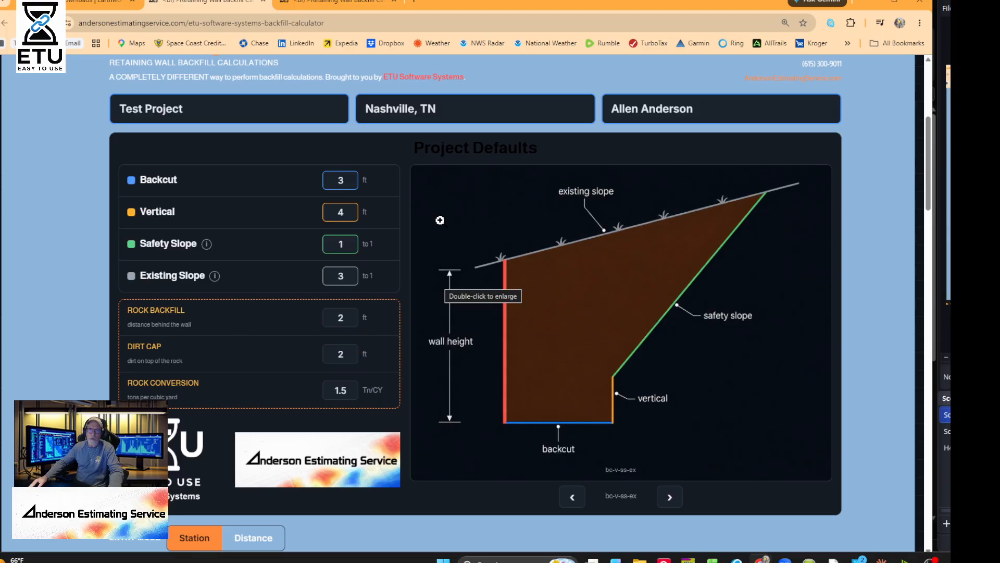
scroll(416, 302, down, 3)
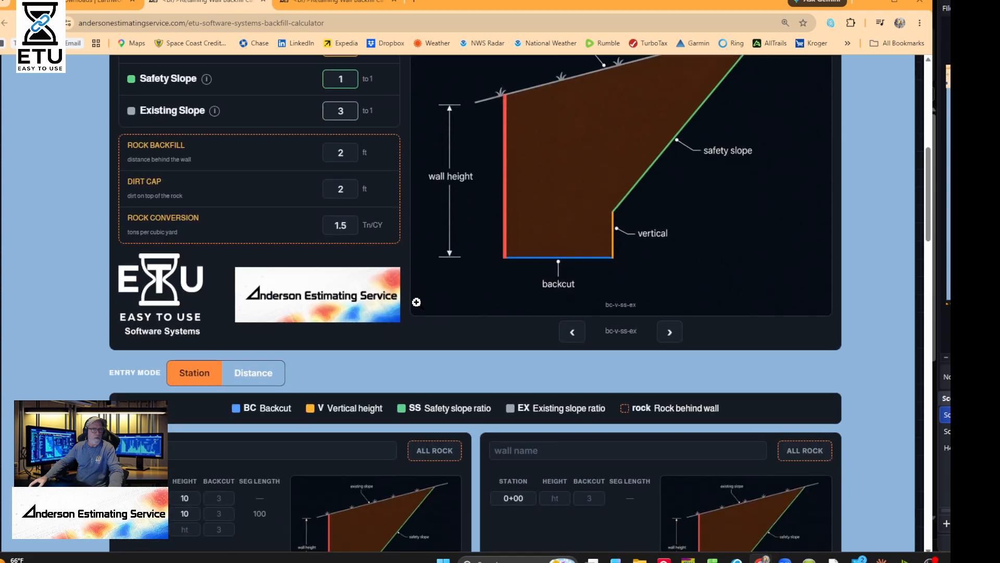
scroll(428, 292, up, 3)
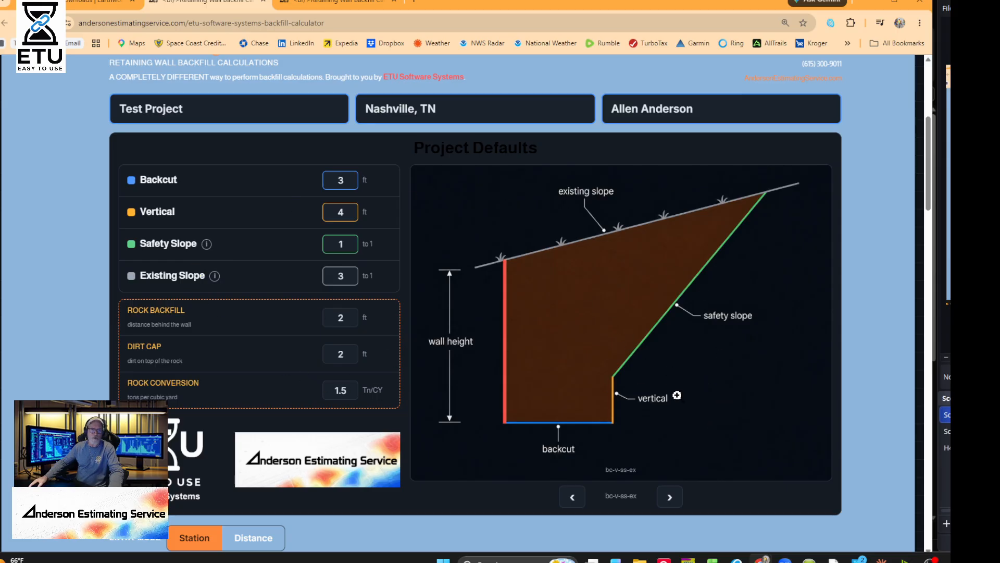
scroll(677, 411, down, 1)
- Cycle the defaults diagram to the bc-ss section, which flags Vertical and Existing Slope as mismatched
click(671, 444)
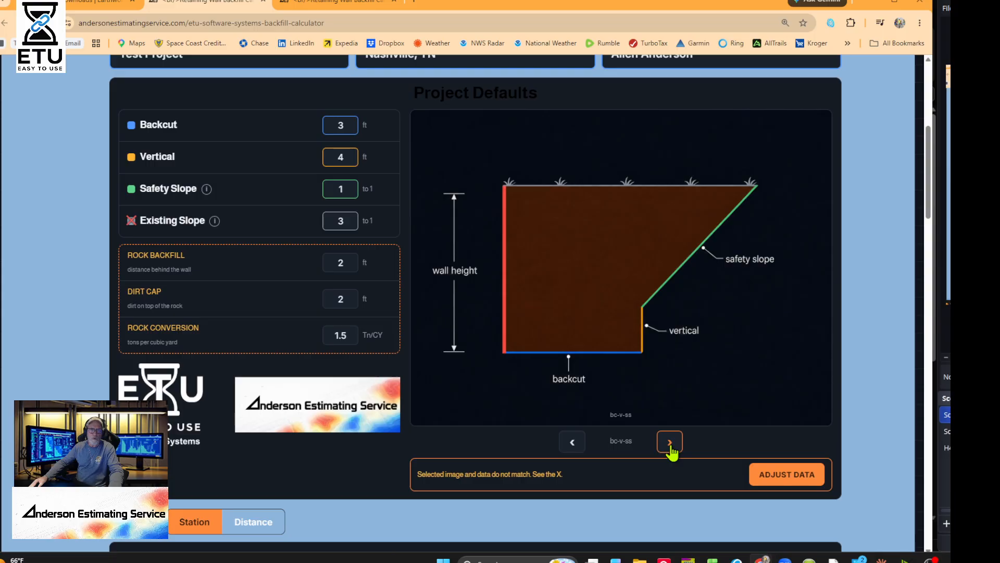
click(670, 444)
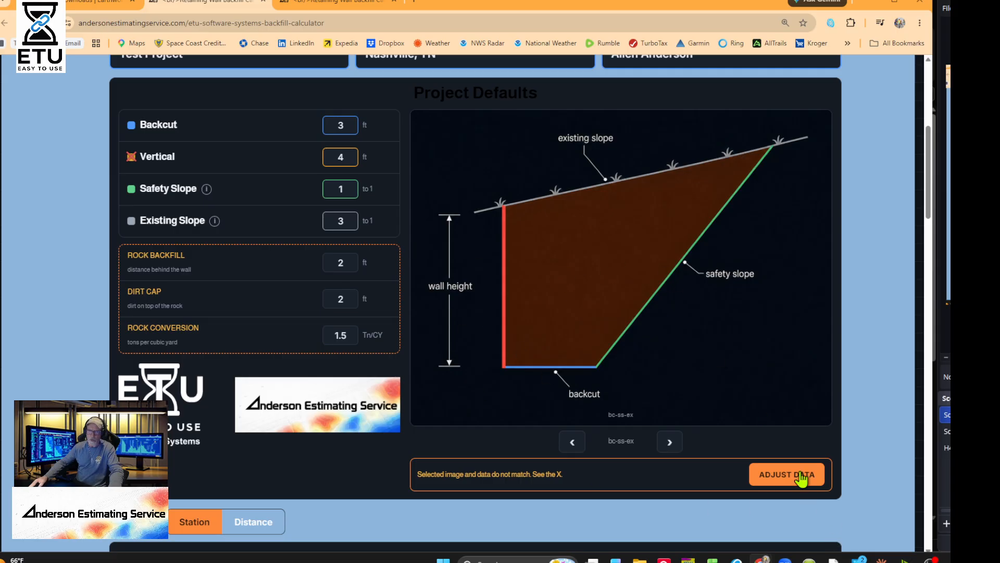
click(668, 443)
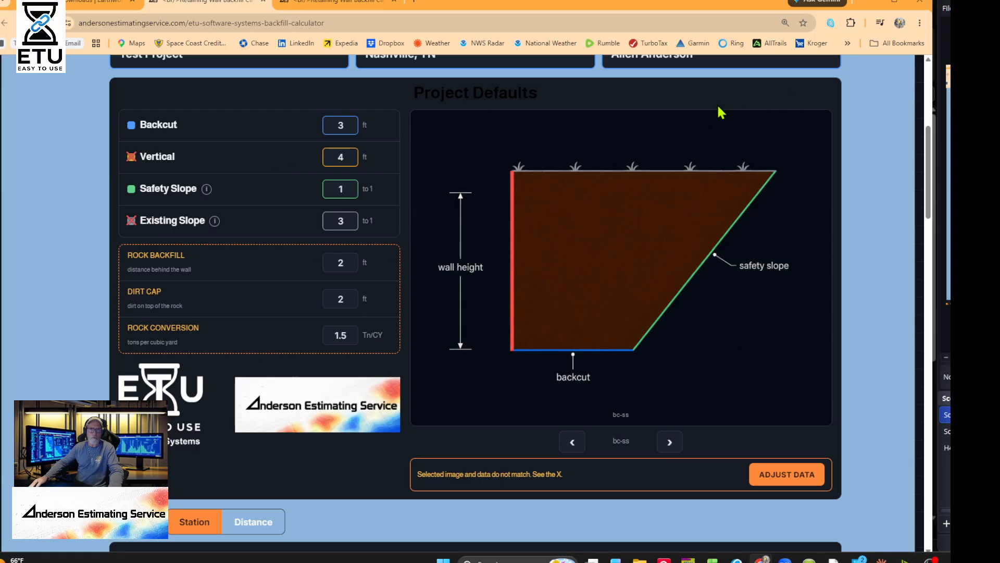
- Clear the Existing Slope and Vertical default values to 0
double_click(333, 224)
text(0)
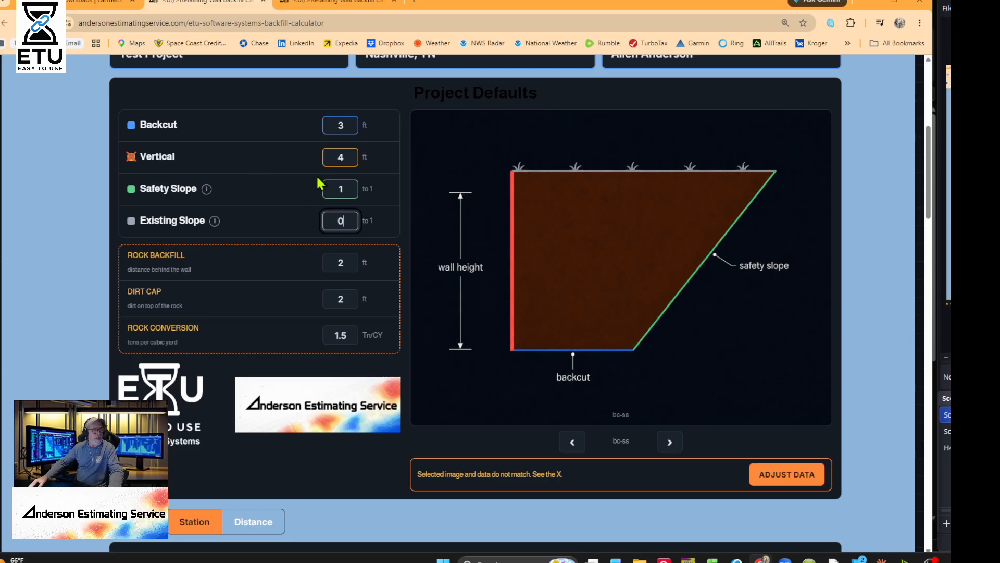
double_click(343, 160)
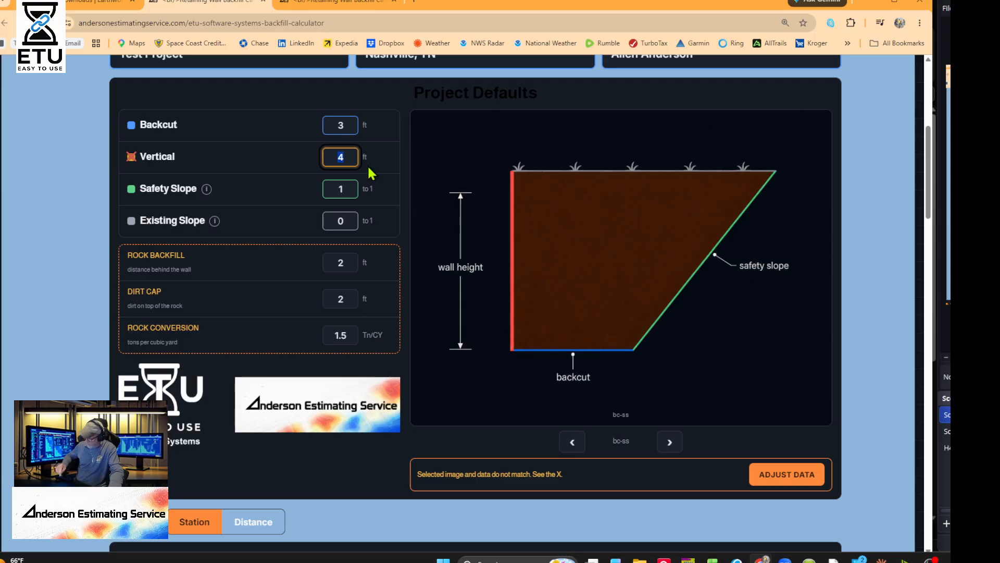
text(0)
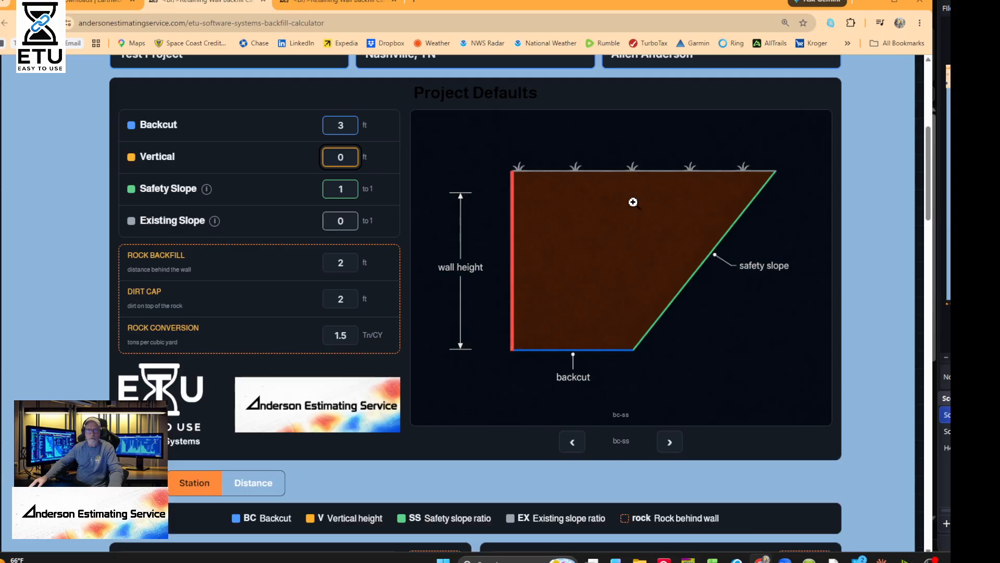
- Return to the bc-v-ss-ex diagram and adjust data, restoring Vertical 2 ft and Existing Slope 3:1
click(672, 446)
click(672, 446)
click(672, 445)
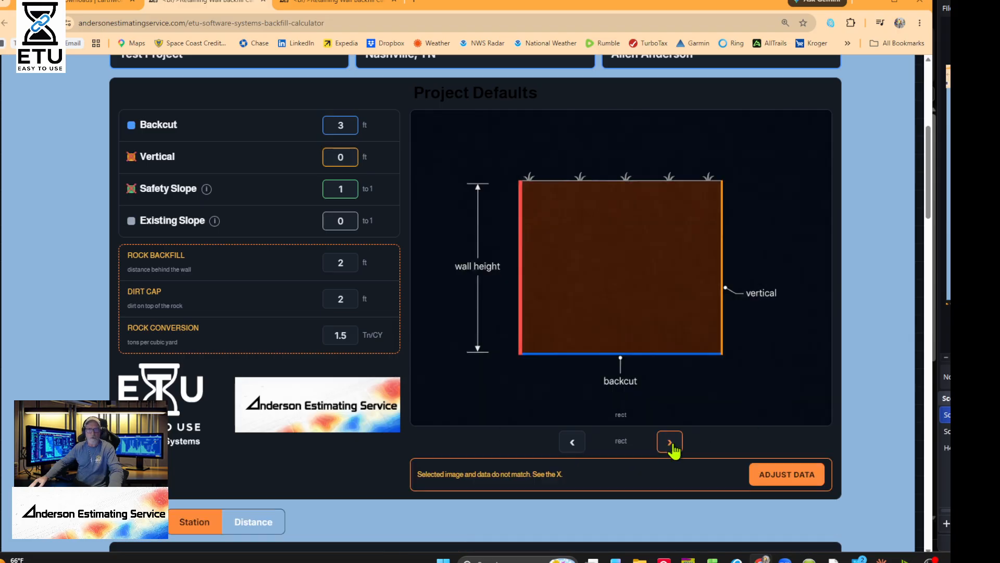
click(671, 446)
click(769, 475)
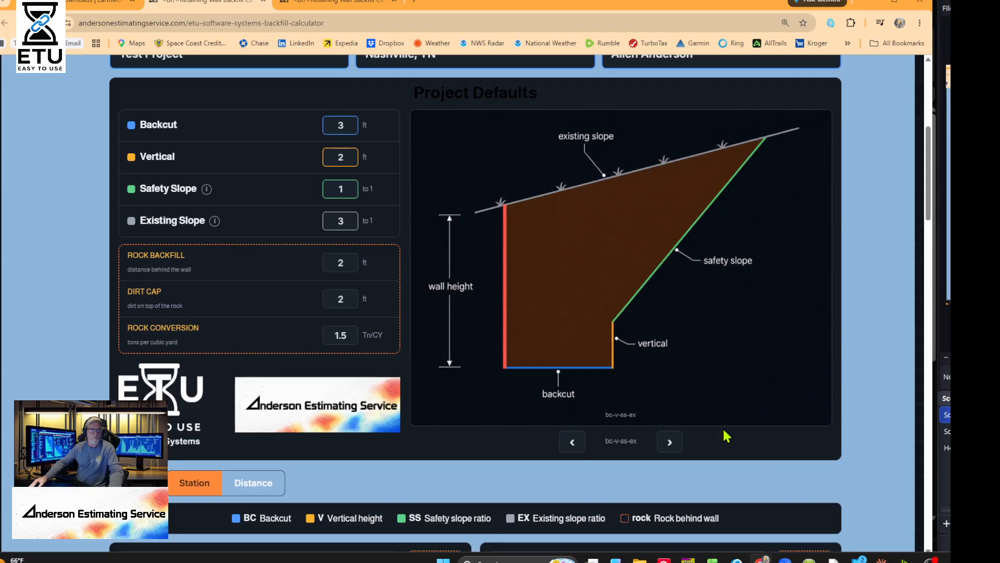
scroll(502, 330, down, 6)
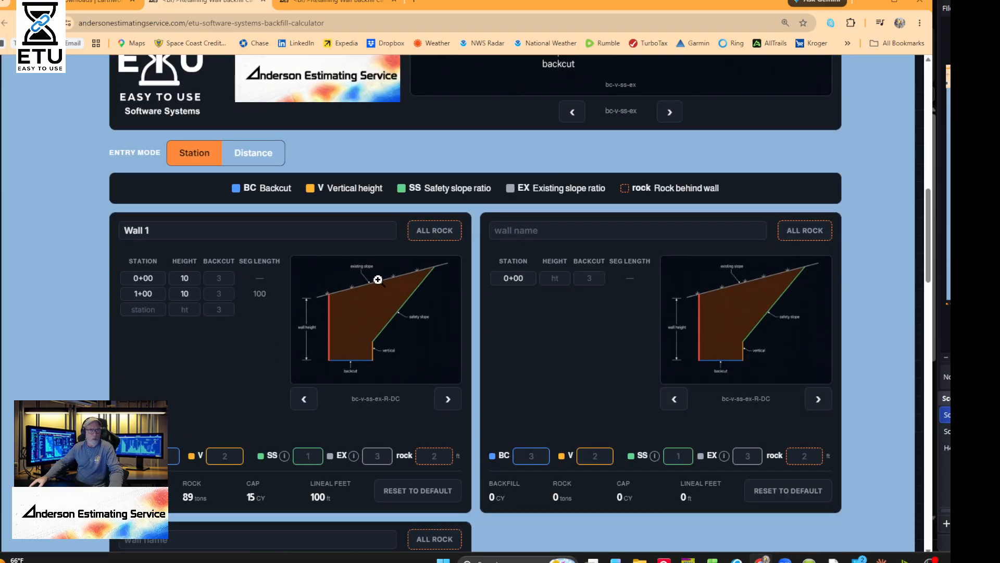
scroll(237, 224, down, 1)
scroll(245, 223, up, 7)
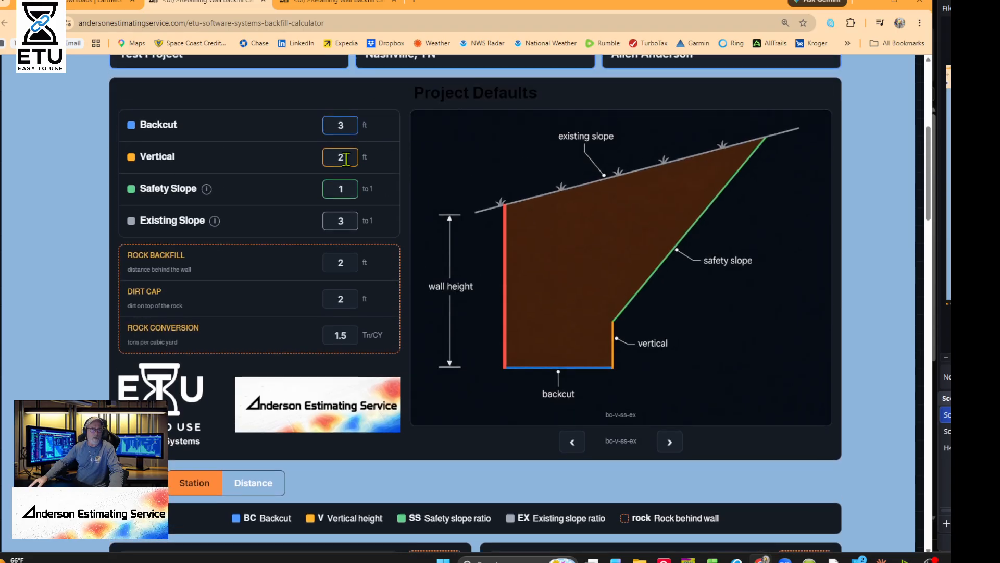
scroll(423, 208, up, 2)
- Highlight the Project Defaults heading for emphasis
scroll(544, 223, down, 6)
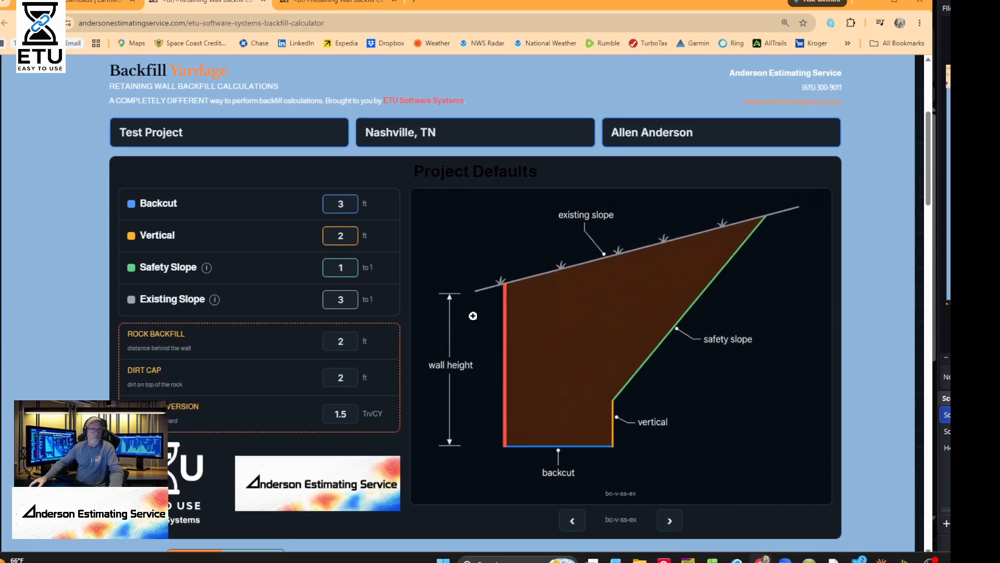
scroll(469, 224, up, 5)
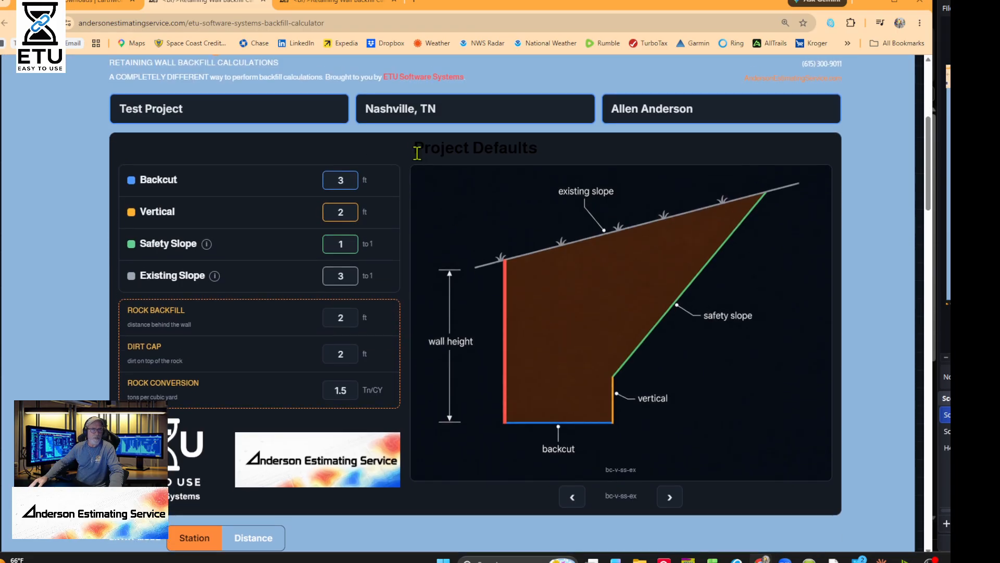
drag(412, 151, 541, 155)
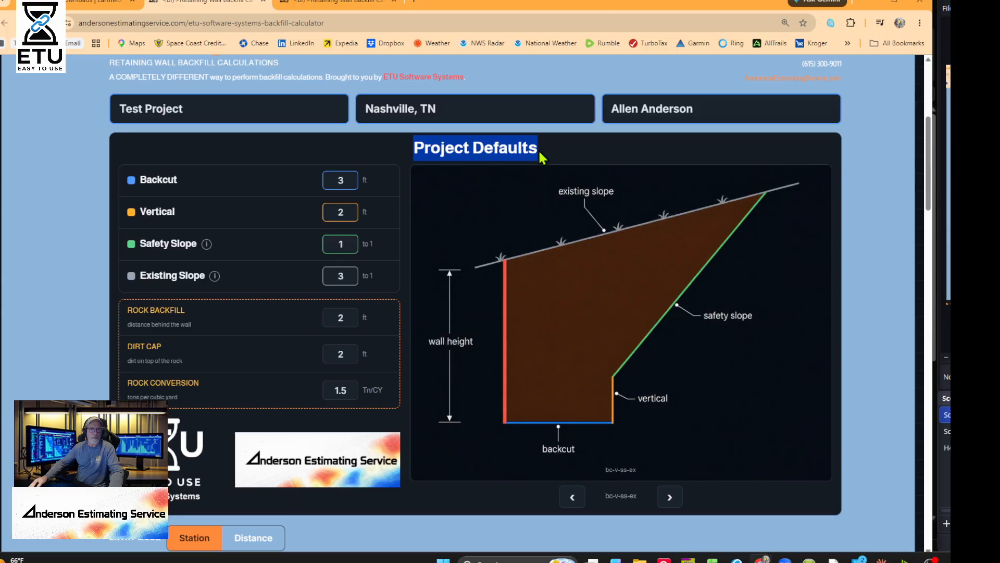
scroll(542, 156, down, 6)
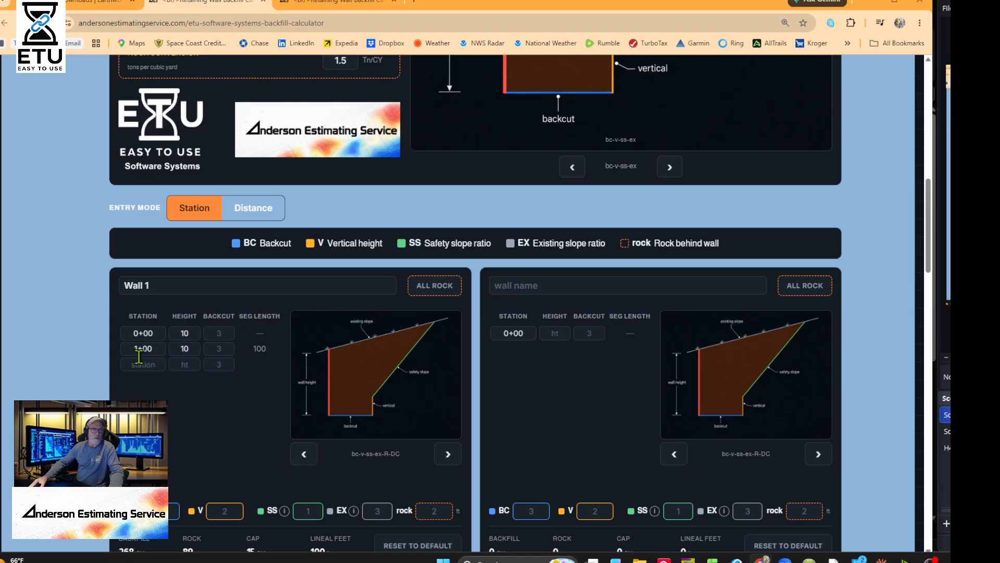
- Switch wall entry to Distance mode and highlight Wall 1's 10 ft height and 100 ft distance
click(257, 211)
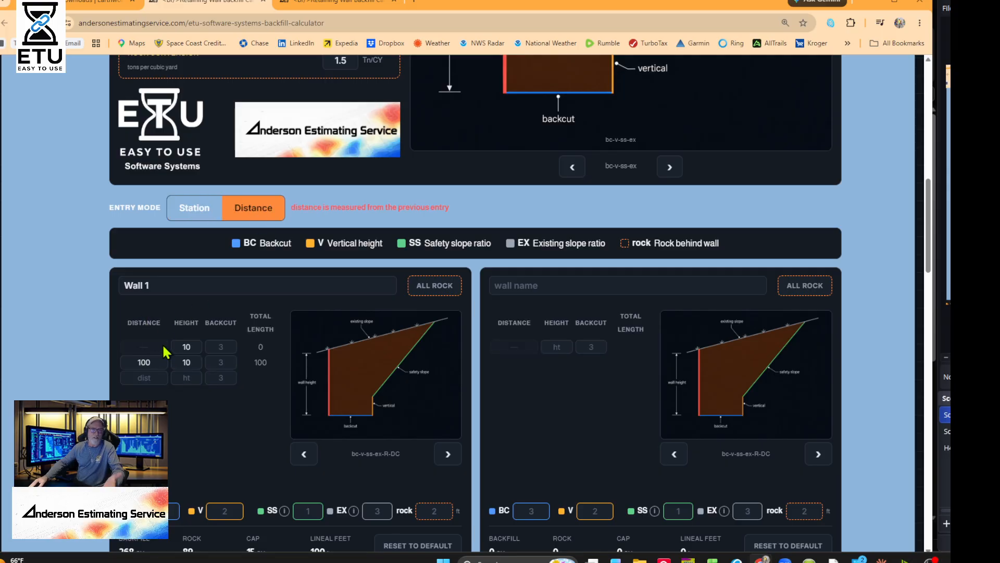
click(190, 345)
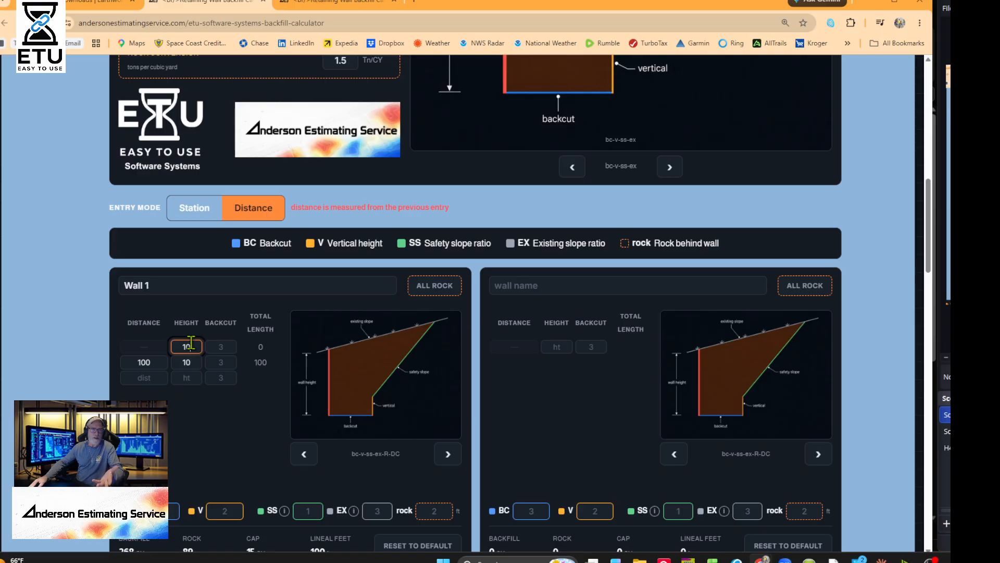
drag(190, 344, 174, 356)
click(154, 362)
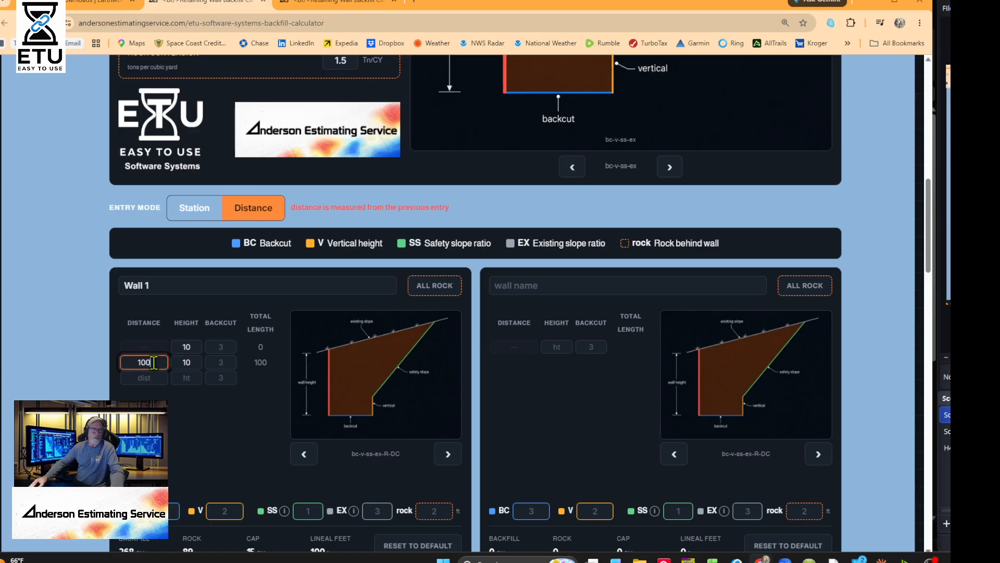
drag(154, 362, 184, 369)
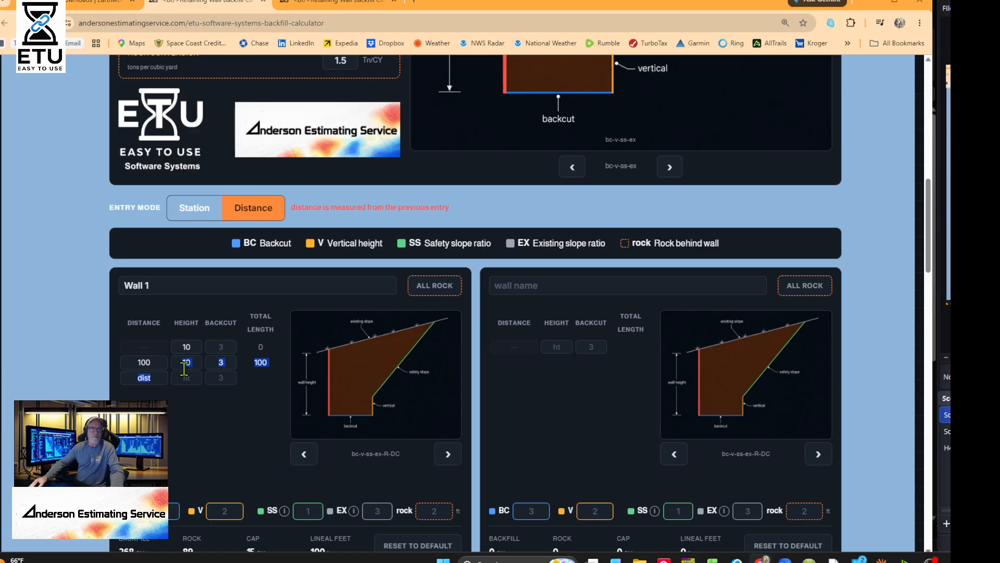
scroll(205, 346, down, 2)
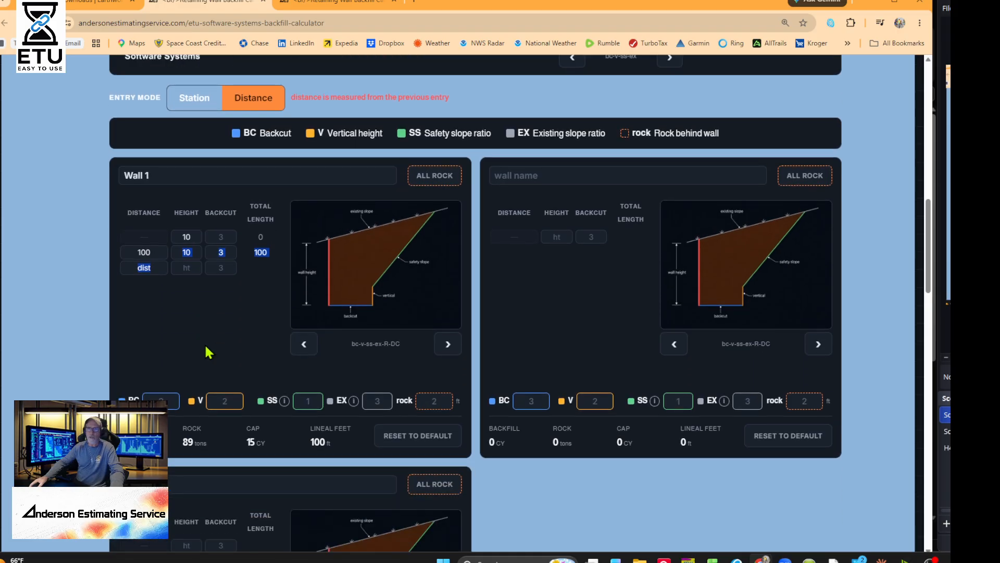
- Zoom the page in and resize the browser window to reveal the Excel spreadsheet behind it
key(ctrl+plus)
key(ctrl+plus)
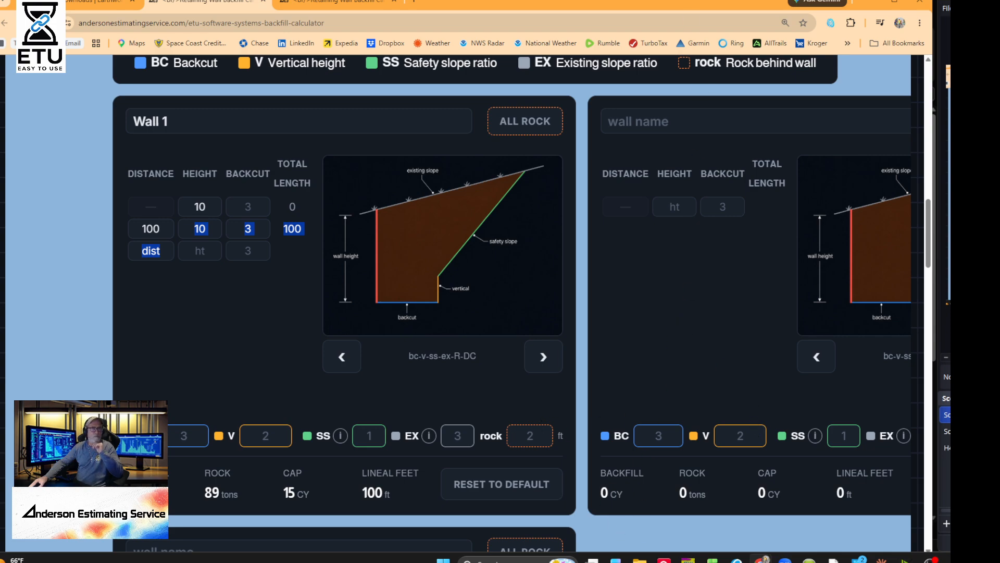
drag(575, 6, 582, 33)
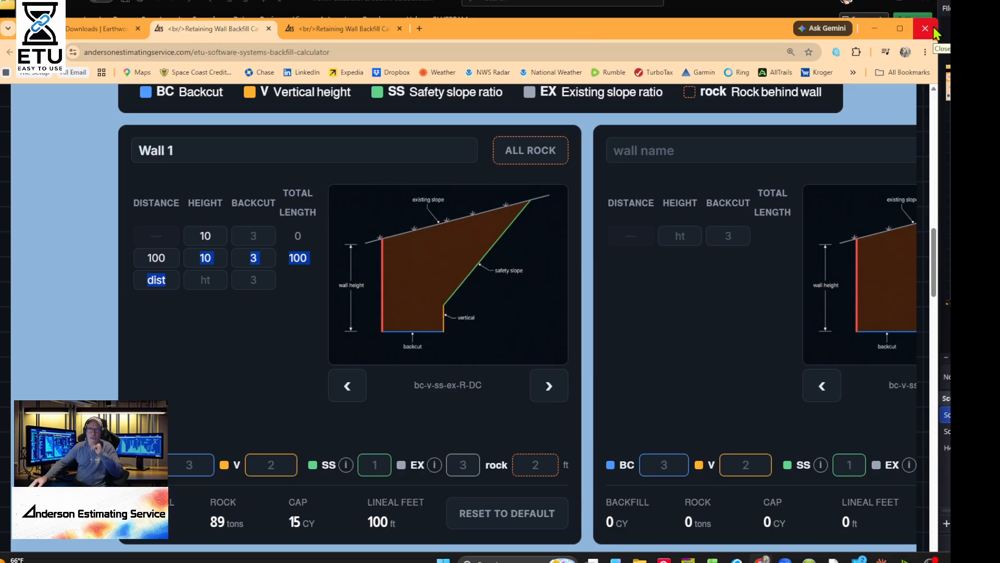
drag(940, 20, 848, 74)
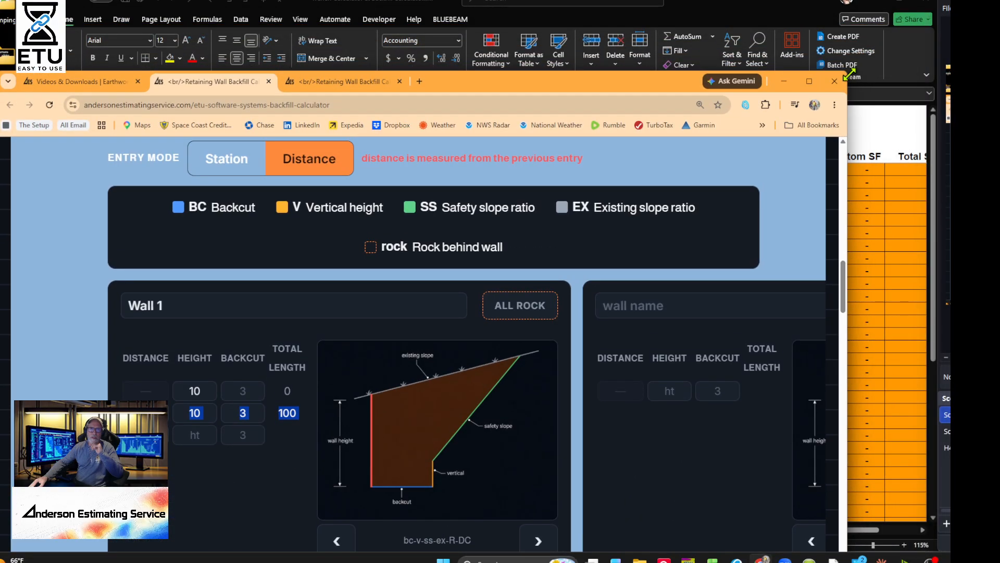
drag(629, 82, 745, 11)
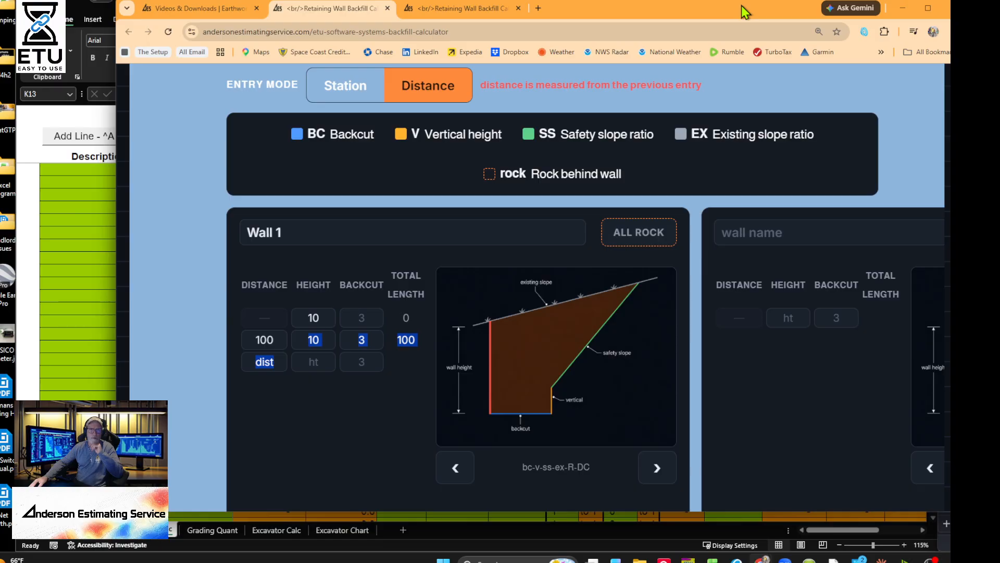
scroll(766, 307, down, 3)
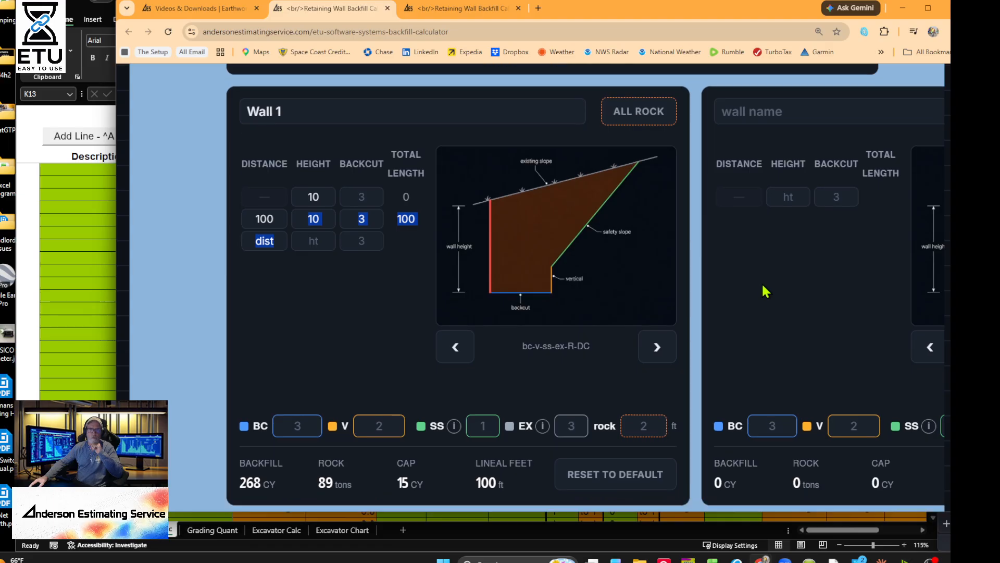
scroll(765, 289, up, 1)
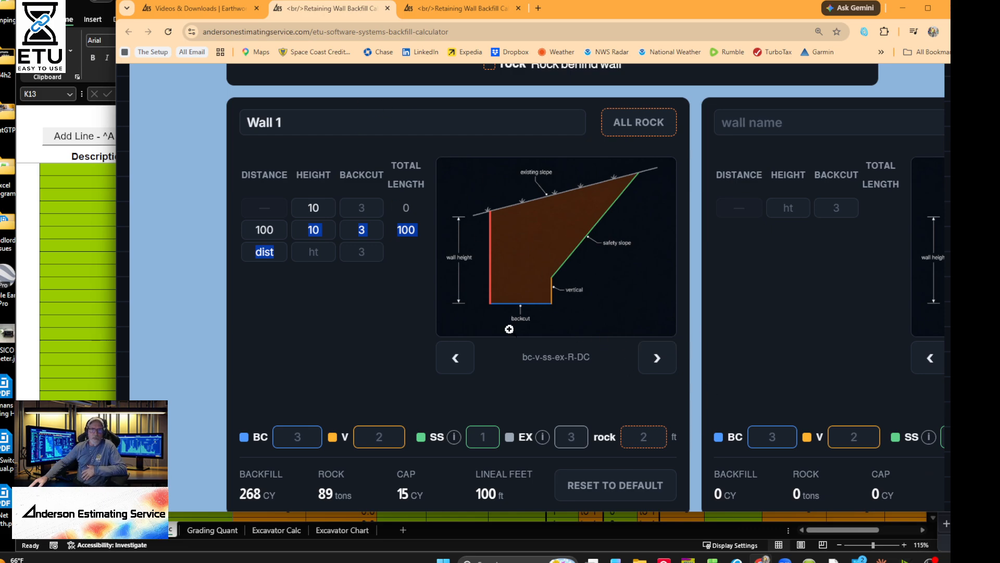
- Cycle Wall 1's profile to bc-v-ss-ex-R-DC and accept it so the mismatch clears
click(647, 364)
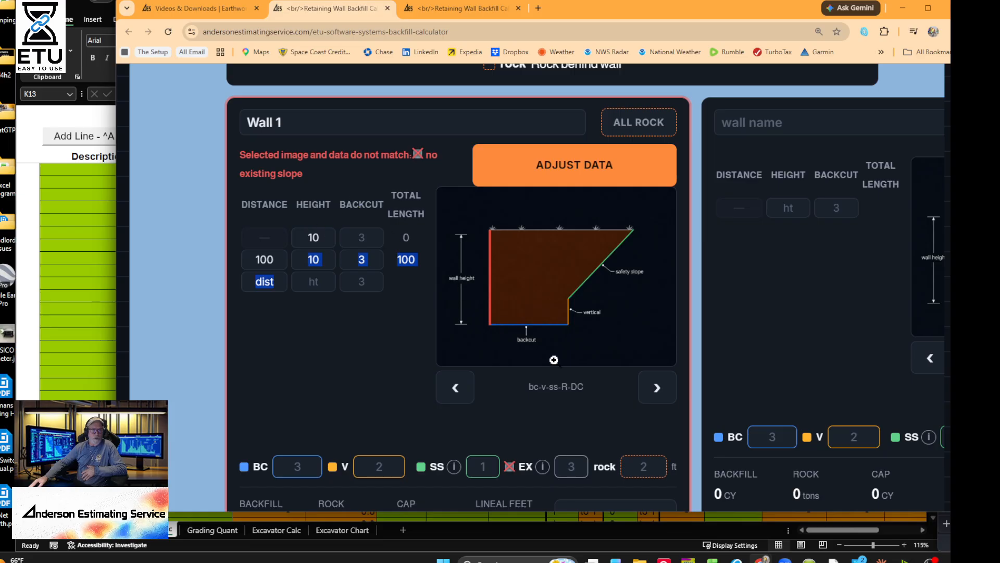
click(655, 391)
click(655, 391)
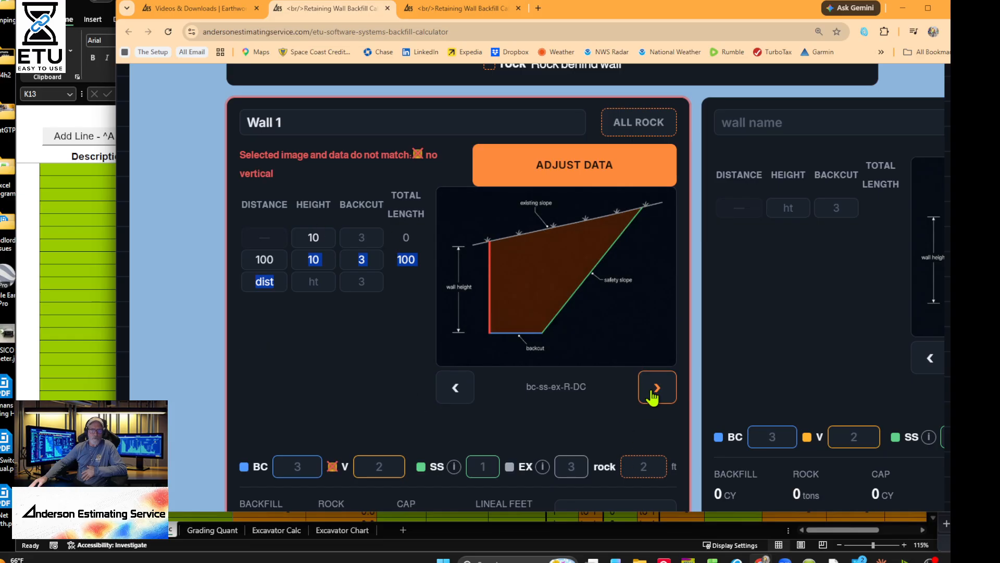
click(654, 396)
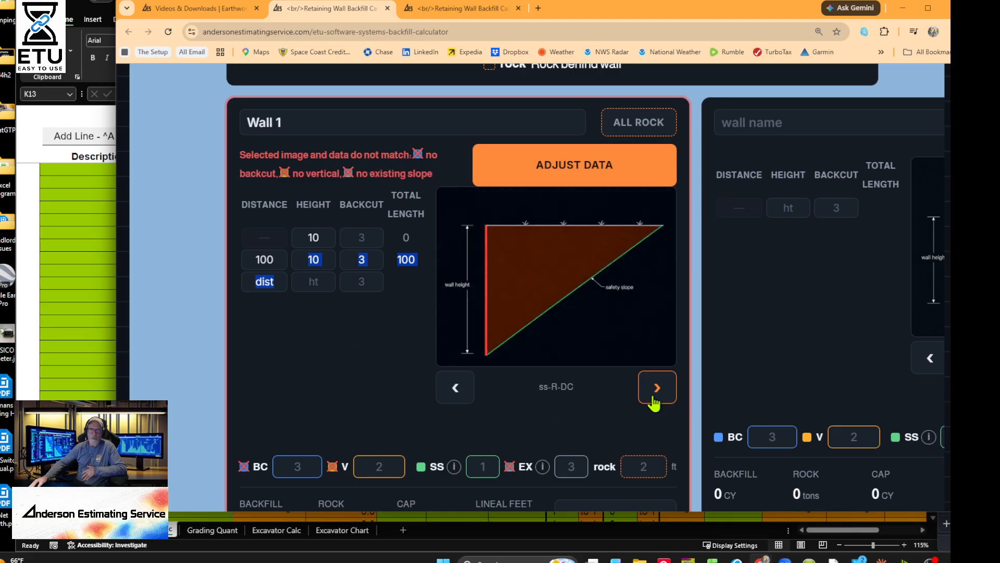
click(654, 397)
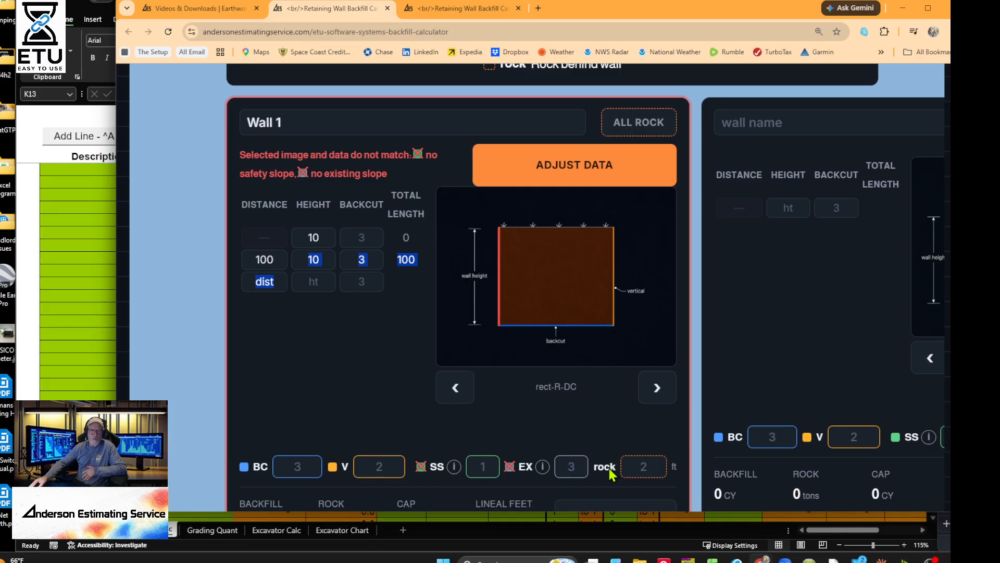
click(668, 399)
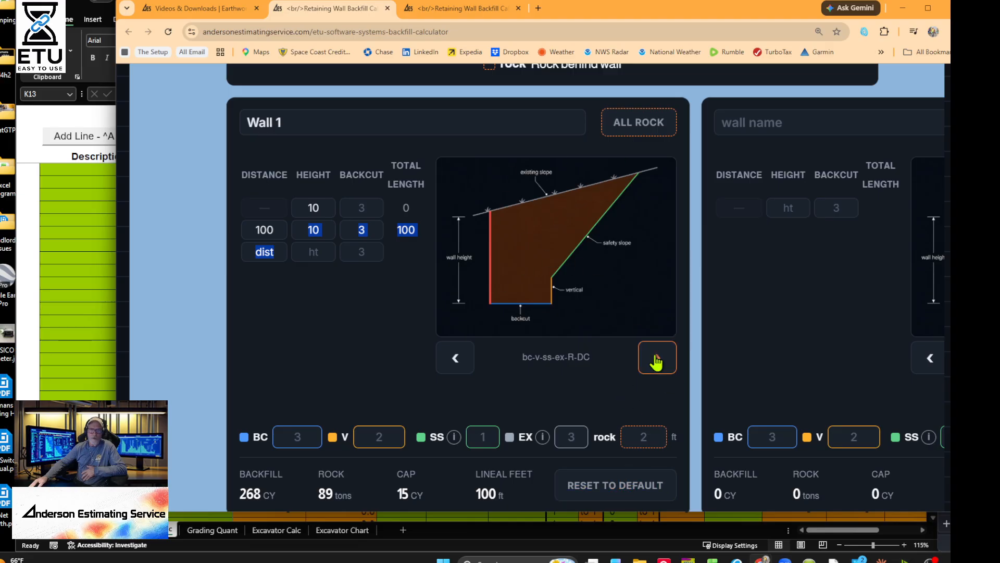
click(655, 358)
click(604, 263)
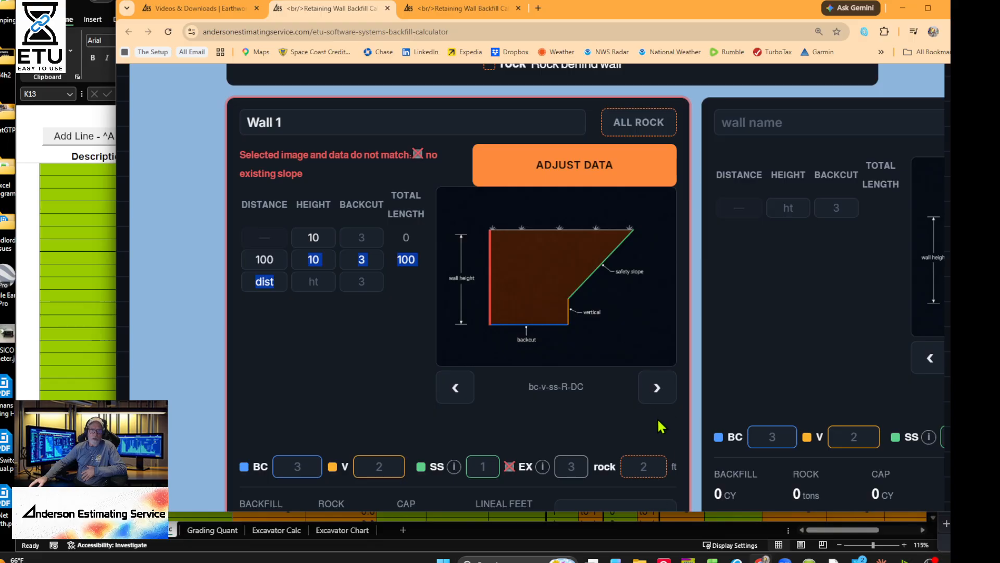
scroll(661, 426, down, 1)
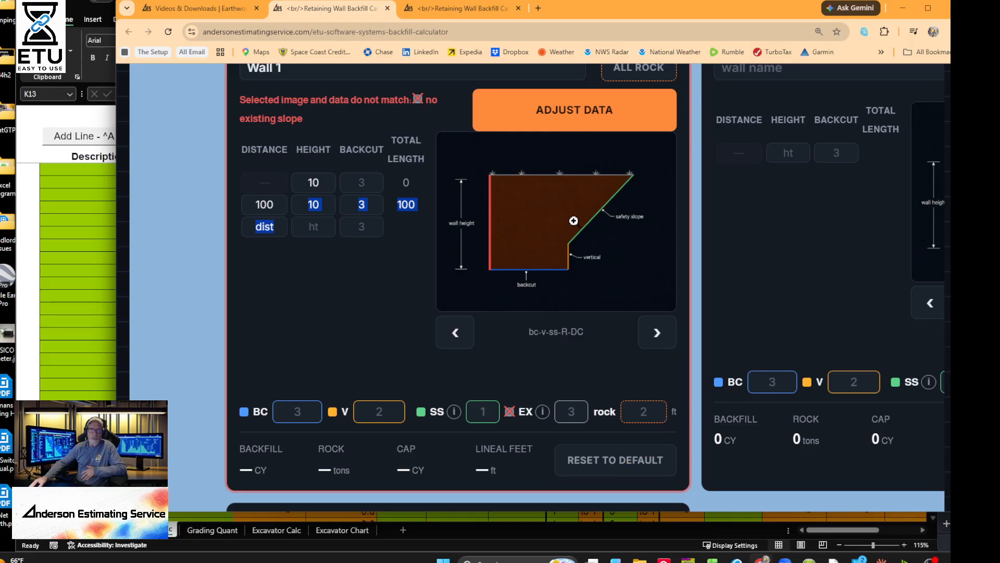
click(622, 467)
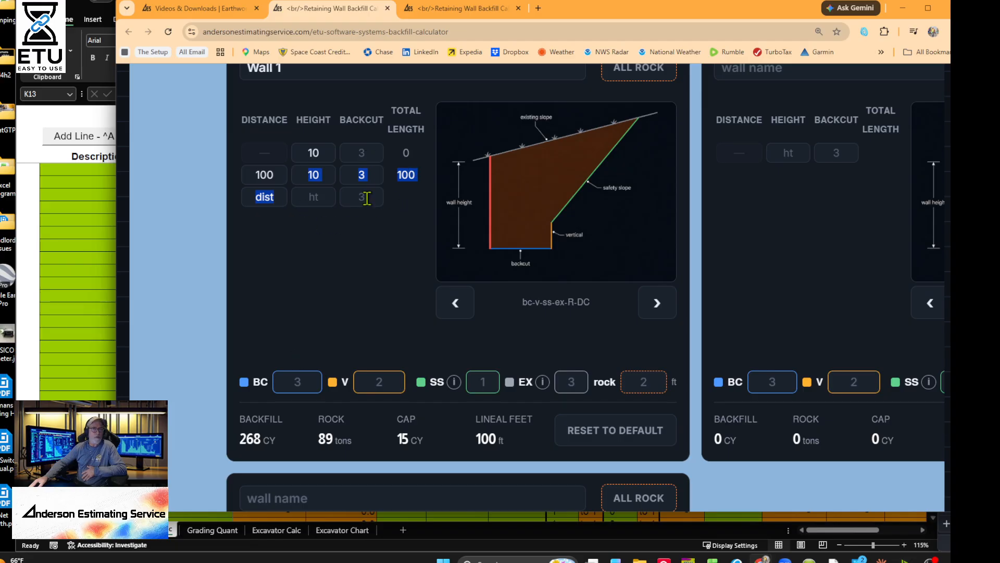
- Add Wall 1 segments of 200 ft at 5 ft height and 50 ft at 3 ft
click(337, 183)
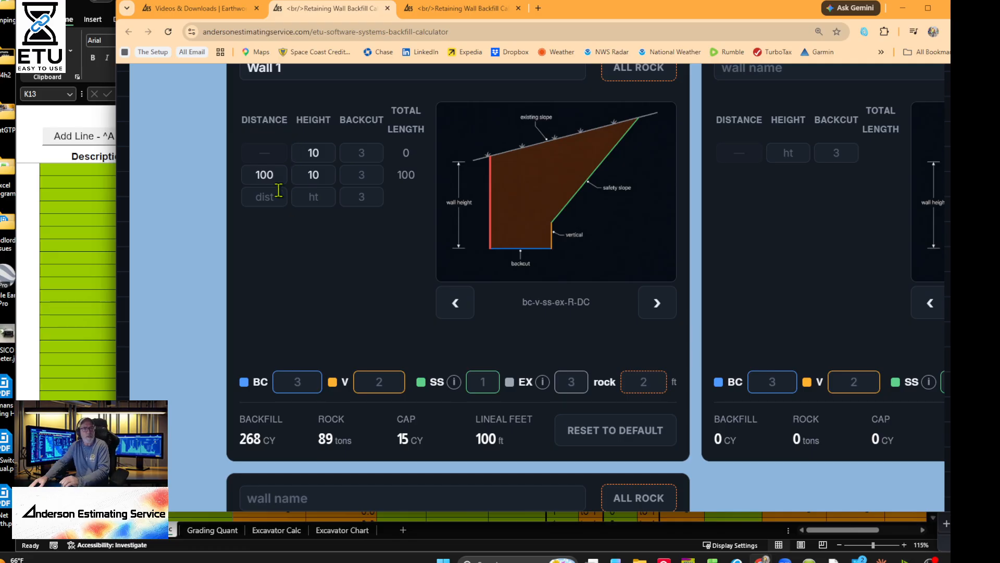
click(274, 197)
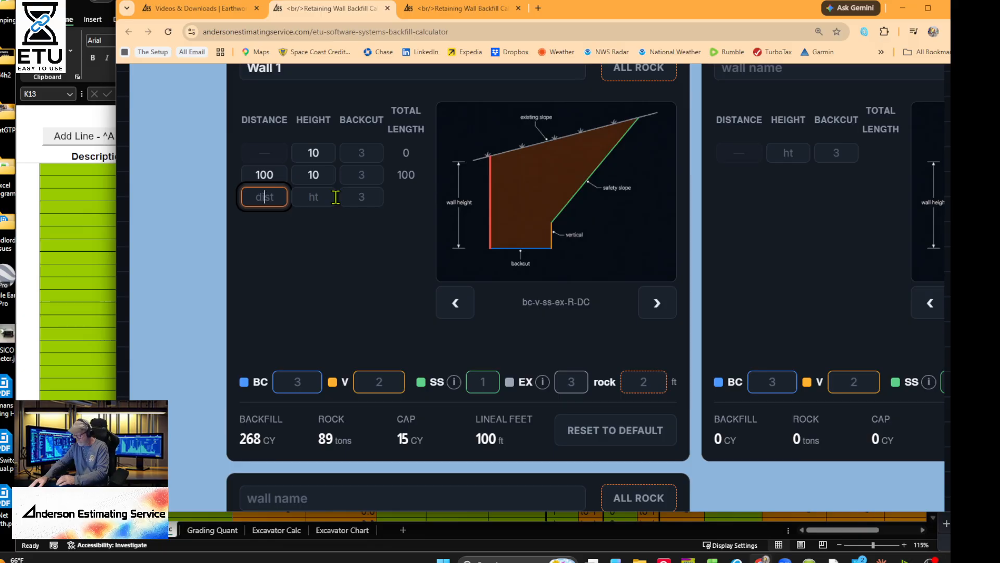
text(200)
click(336, 196)
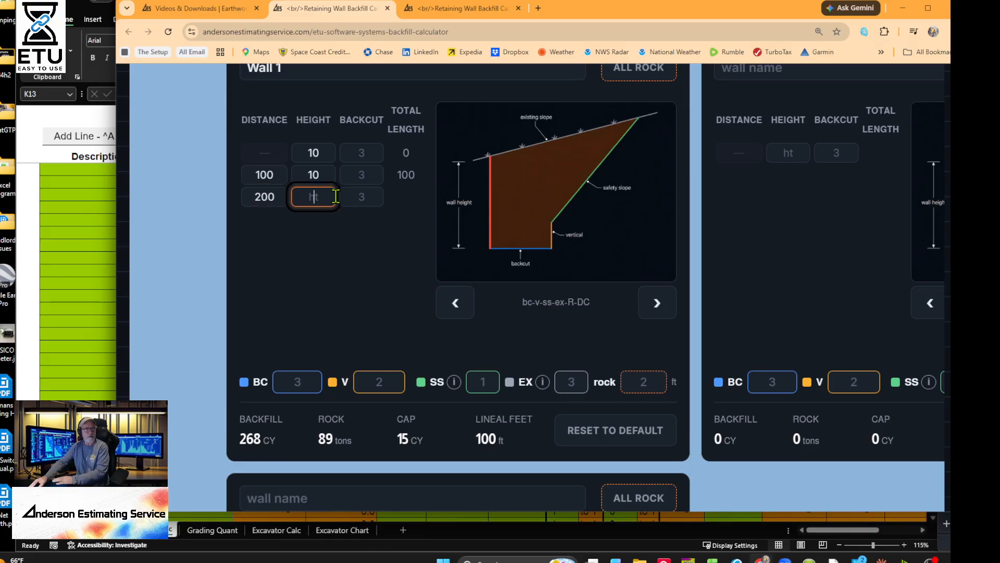
text(5)
key(Tab)
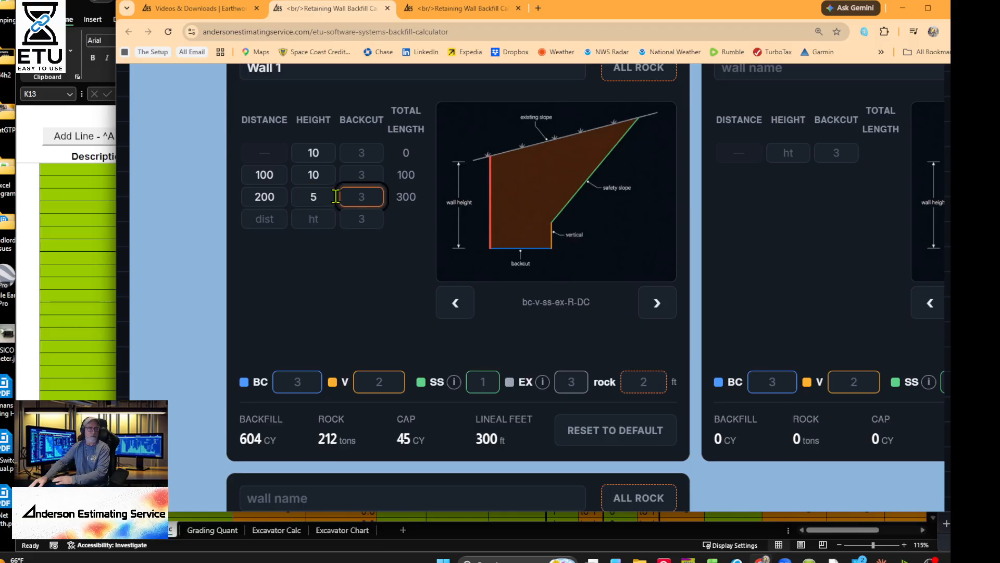
key(Tab)
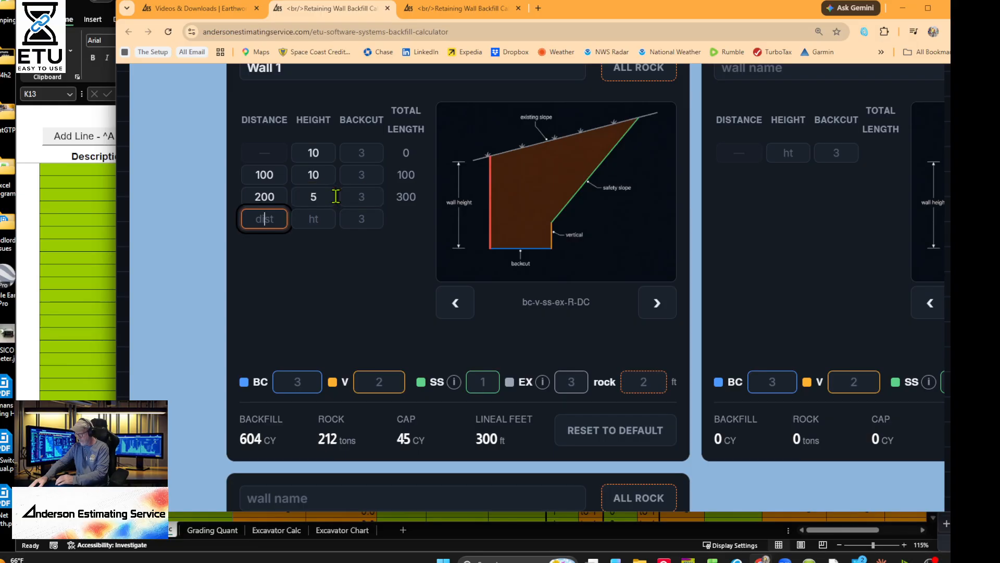
key(Tab)
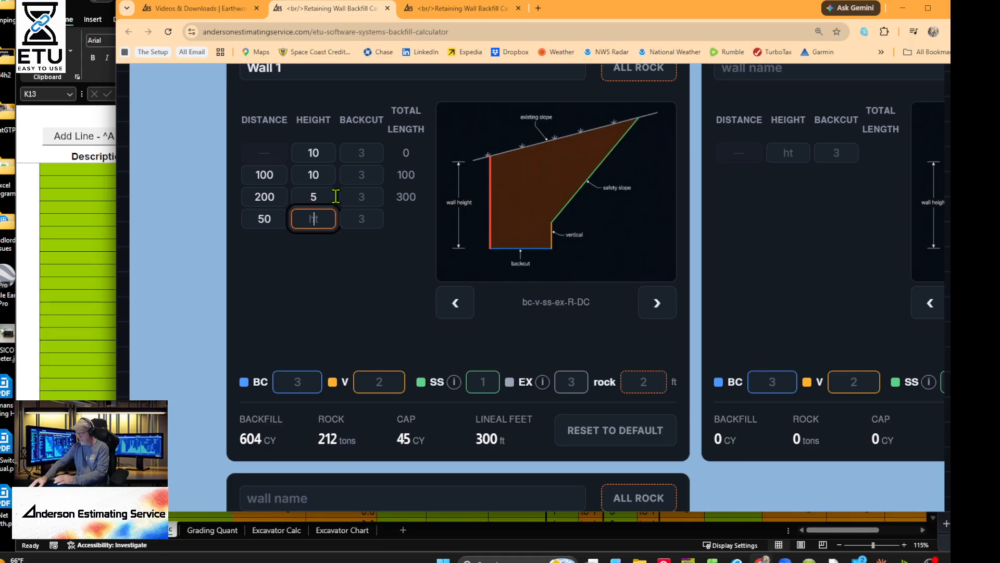
text(3)
key(Tab)
- Add segments 40/7, 50/3 and 40/2, correcting a mistyped 35 height to 3
key(Tab)
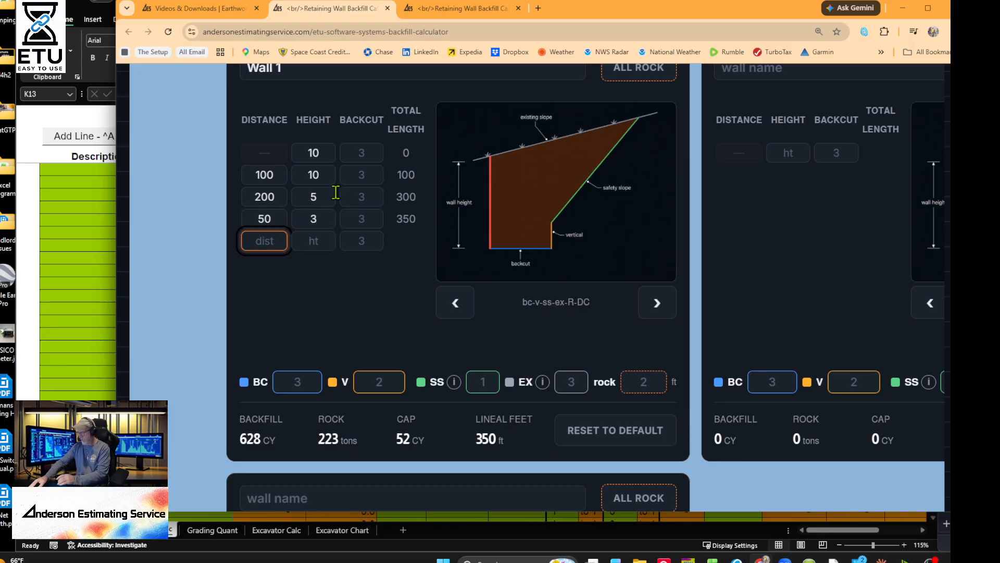
key(Tab)
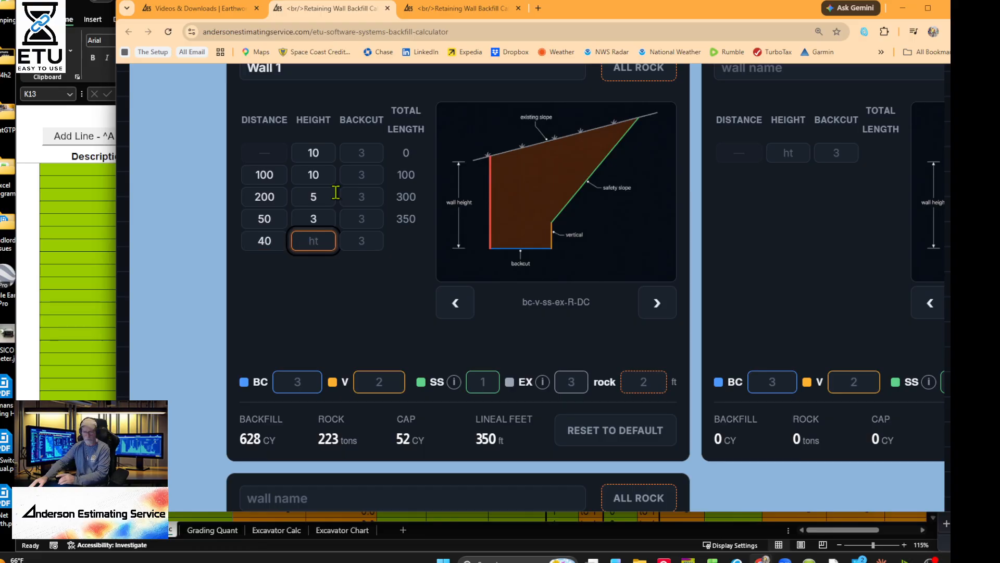
text(7)
key(Tab)
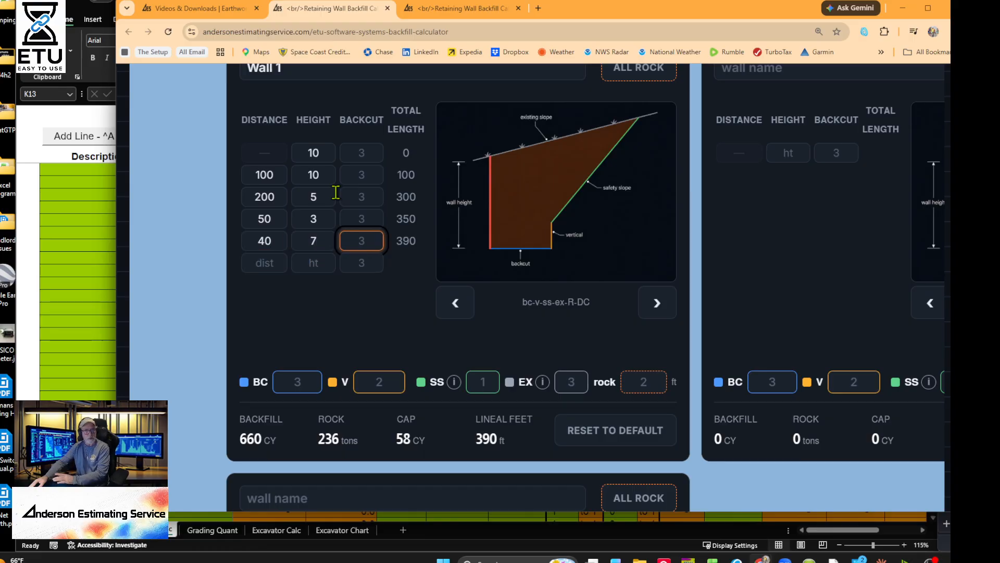
key(Tab)
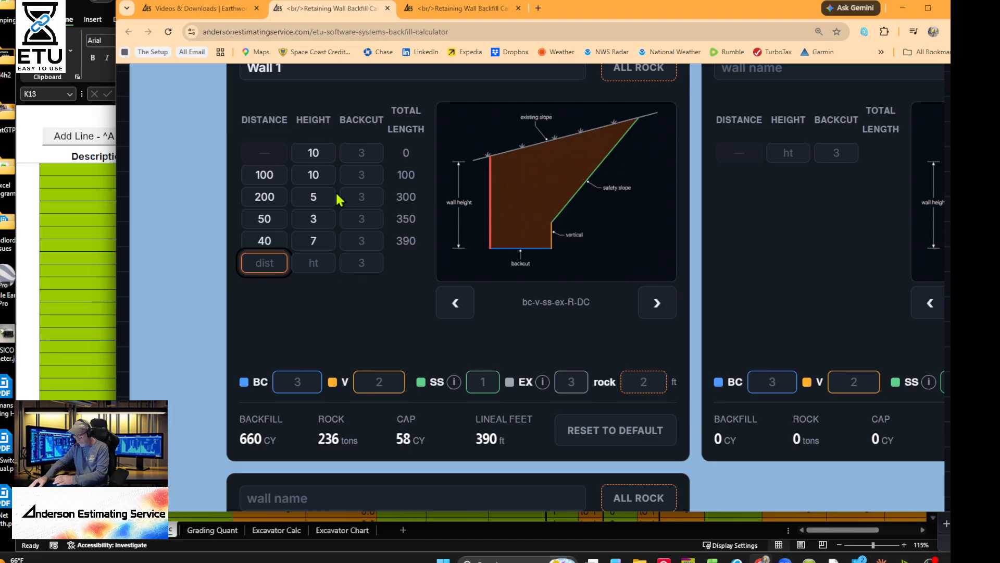
key(Tab)
text(35)
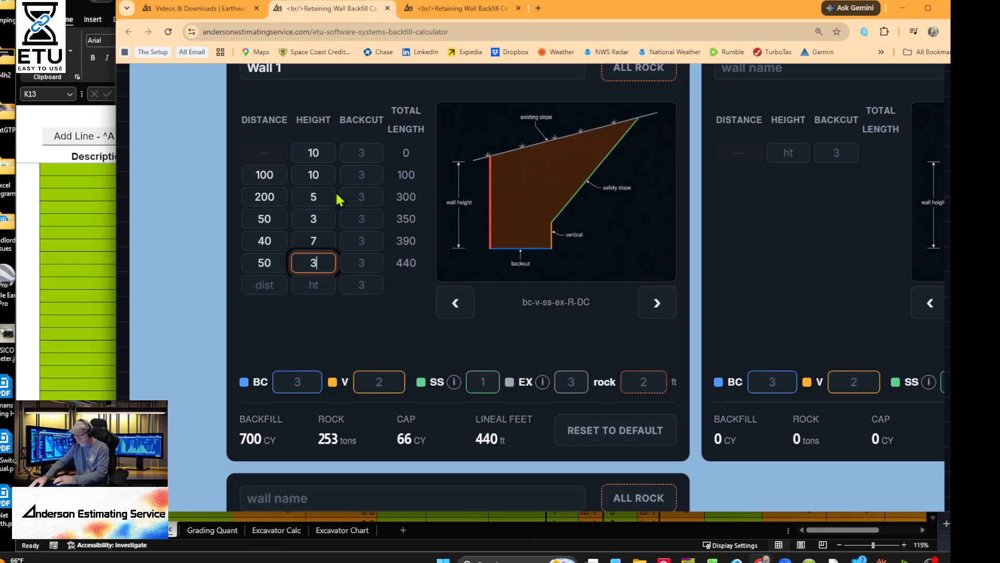
key(Tab)
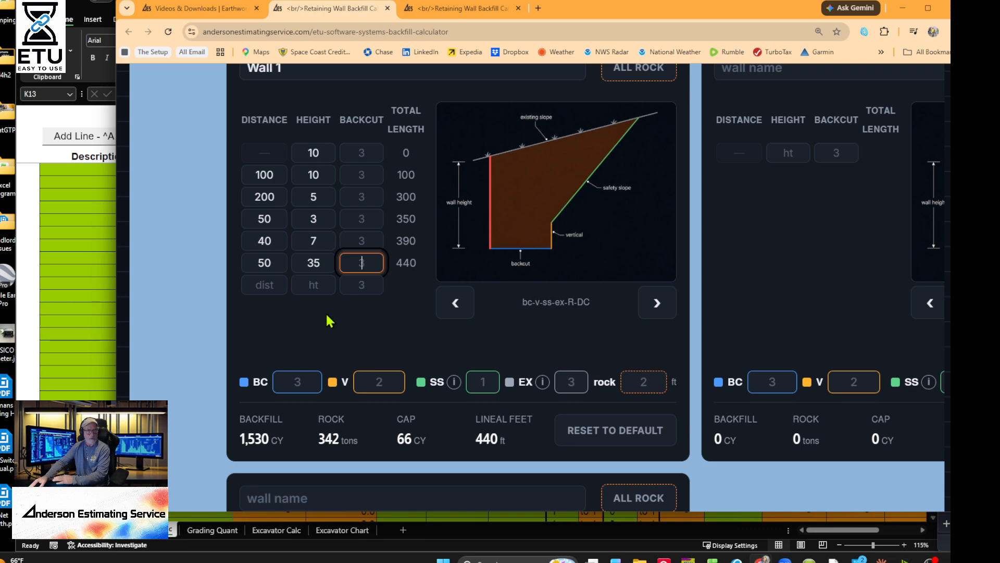
key(Tab)
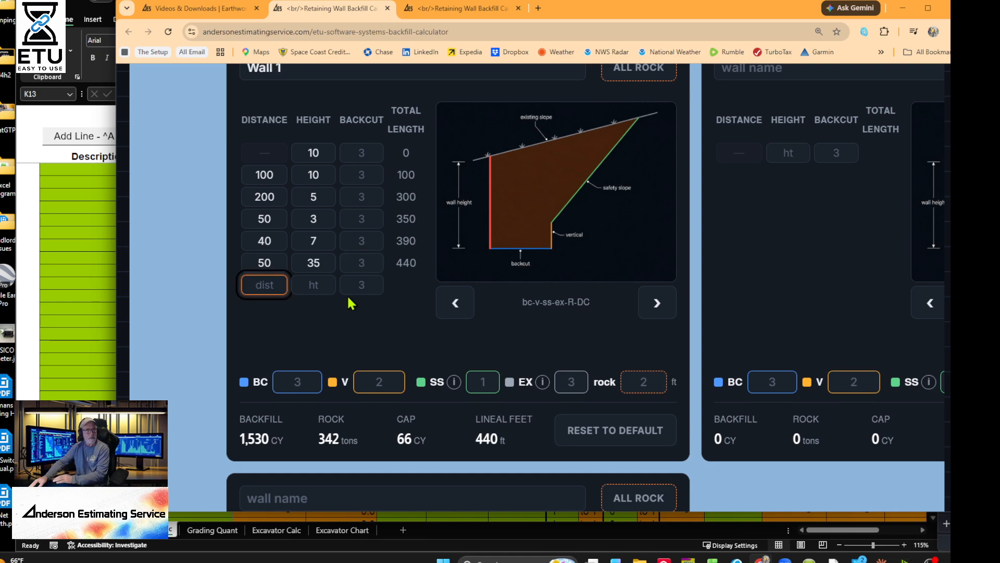
key(Tab)
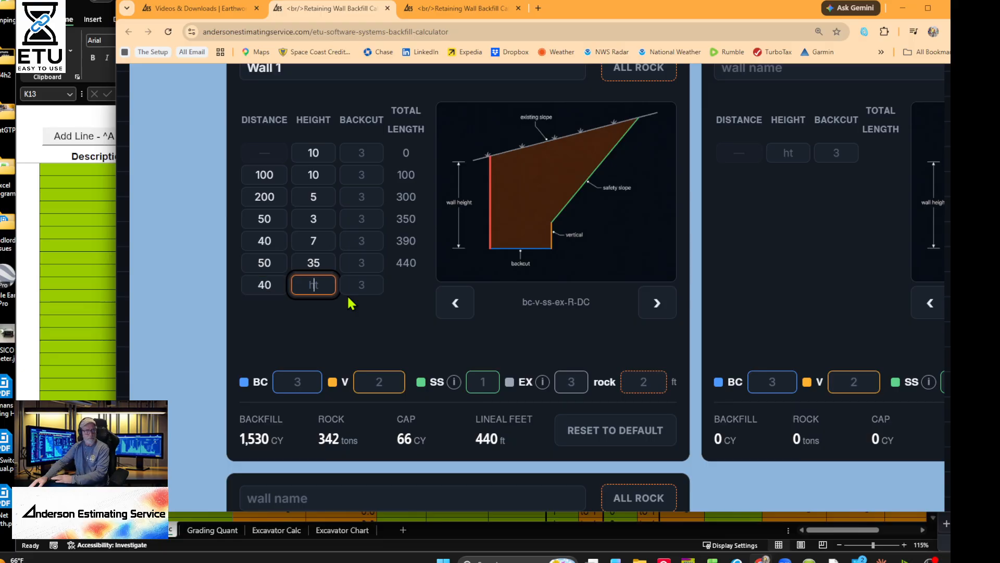
text(2)
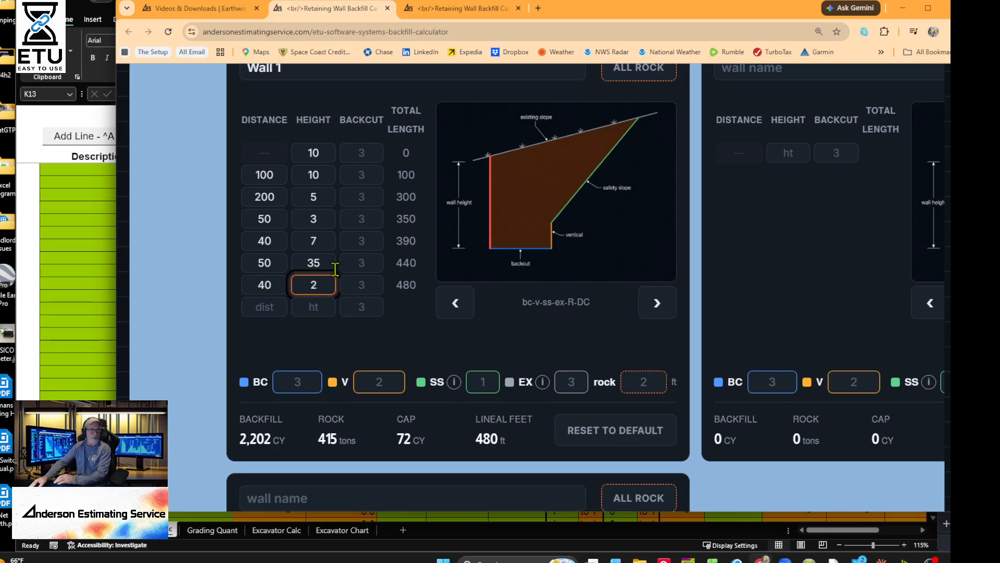
click(328, 263)
key(BackSpace)
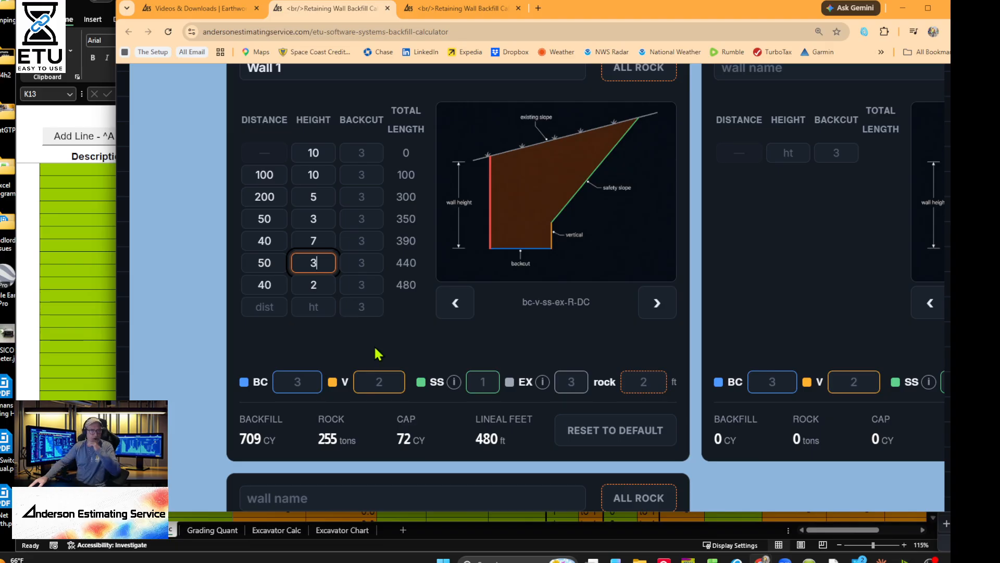
- Scroll through Wall 1's distance and height rows to review its 480 ft, 709 CY totals
scroll(375, 341, down, 2)
scroll(379, 336, up, 5)
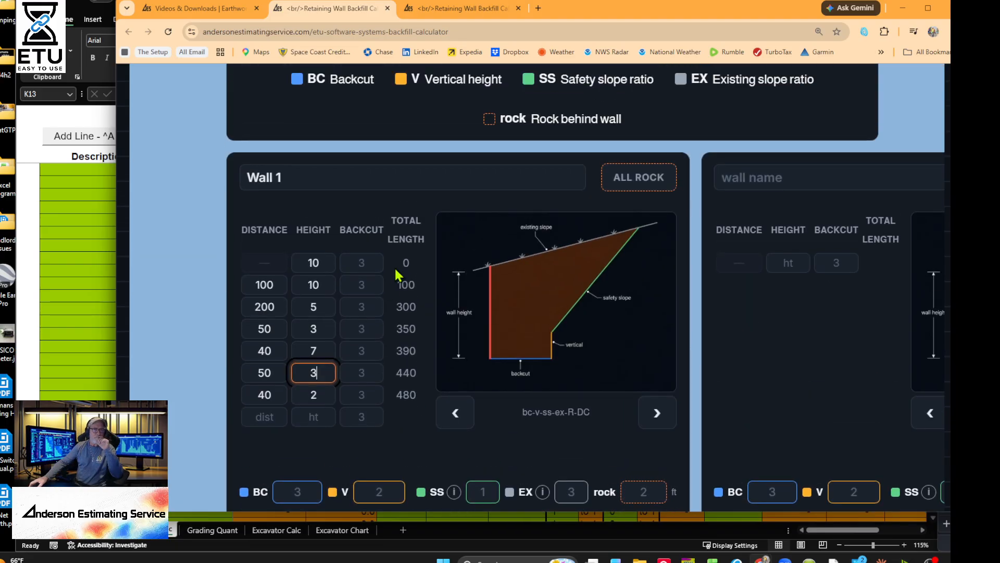
scroll(396, 275, down, 3)
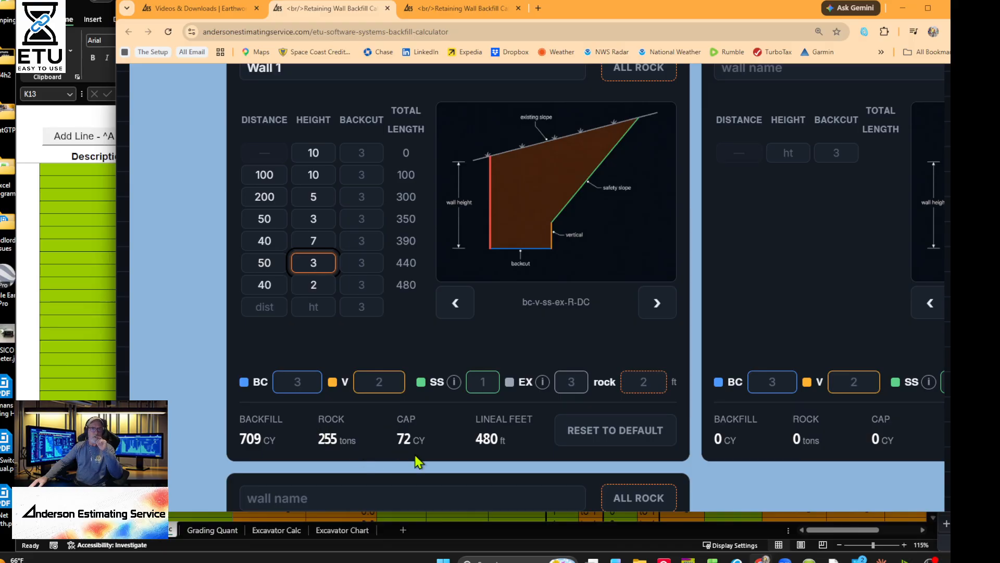
scroll(504, 237, up, 7)
scroll(503, 238, up, 2)
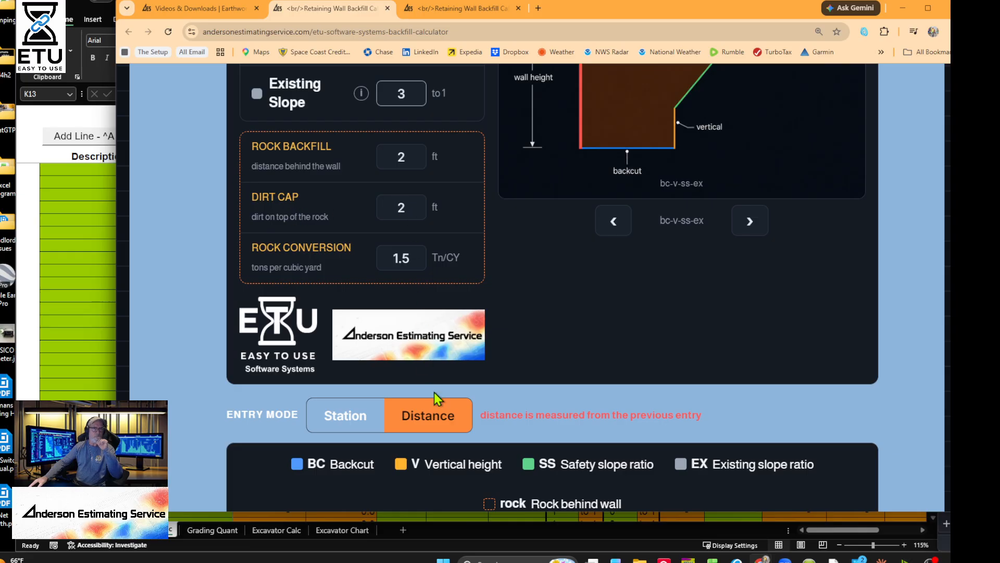
scroll(437, 396, down, 8)
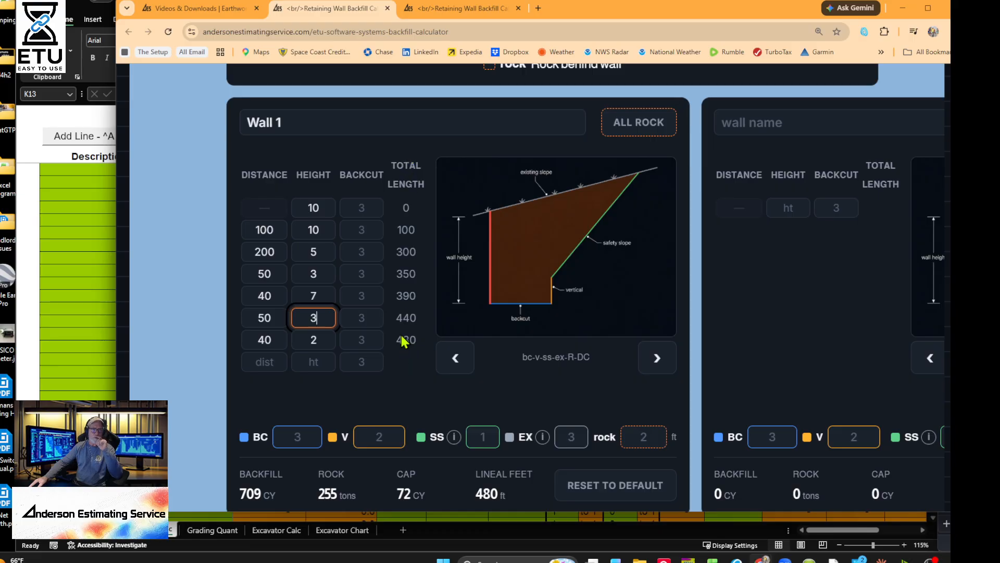
scroll(416, 354, down, 1)
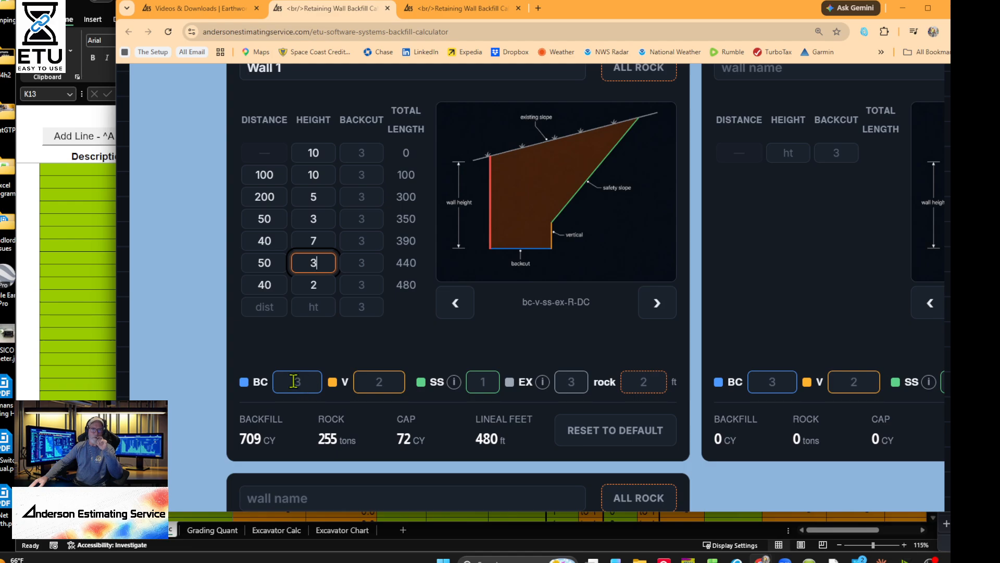
scroll(431, 288, up, 10)
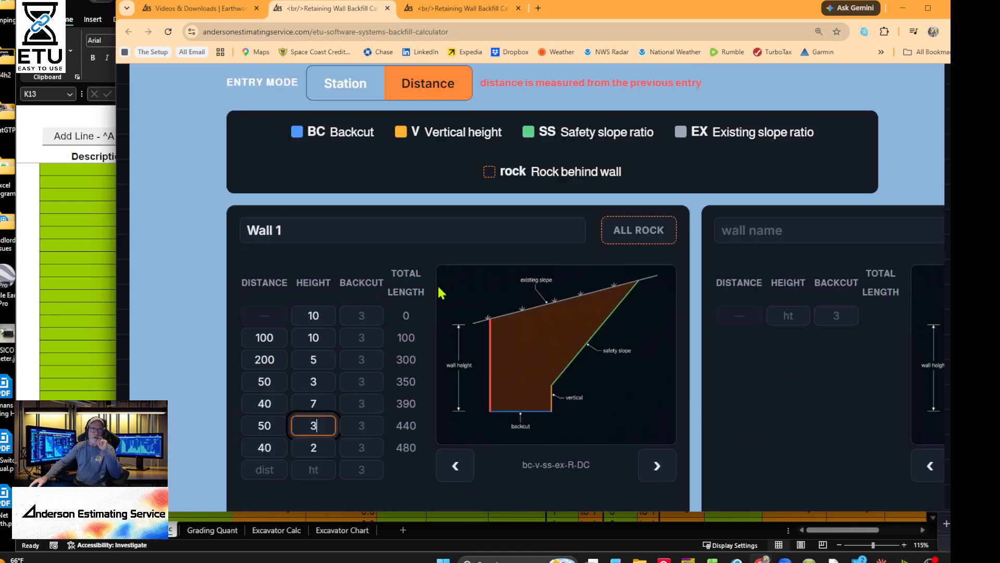
scroll(407, 243, down, 10)
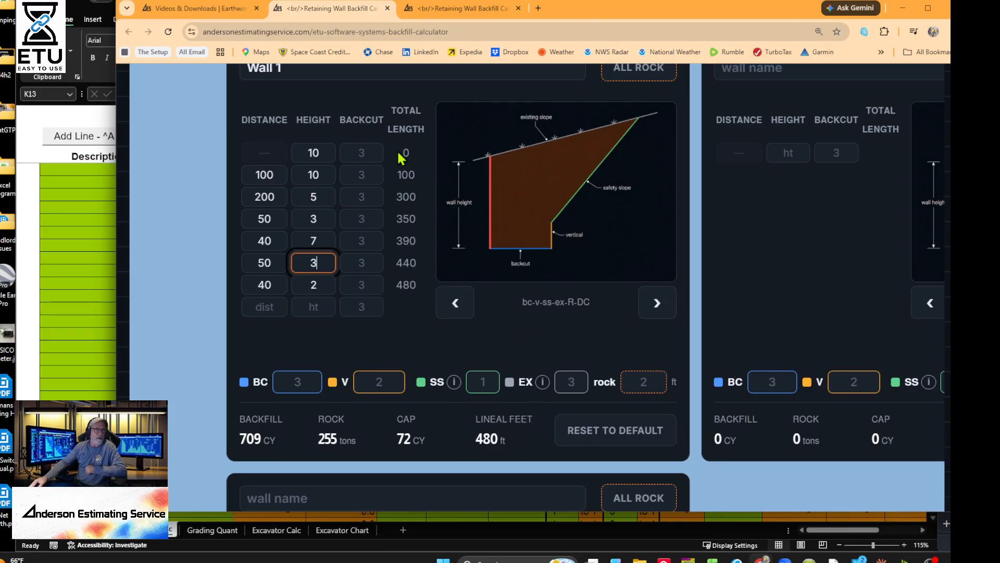
scroll(342, 194, up, 3)
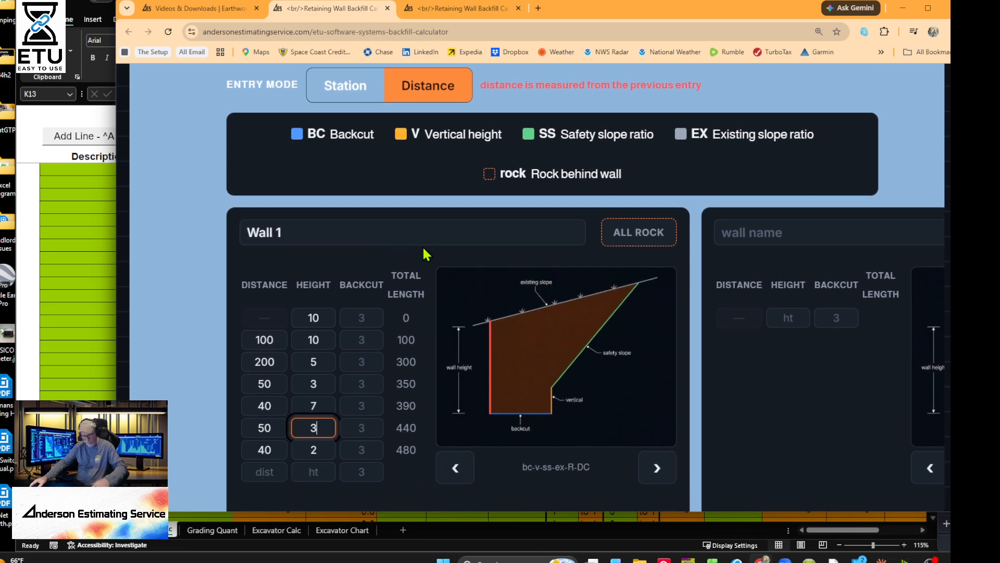
scroll(447, 263, down, 1)
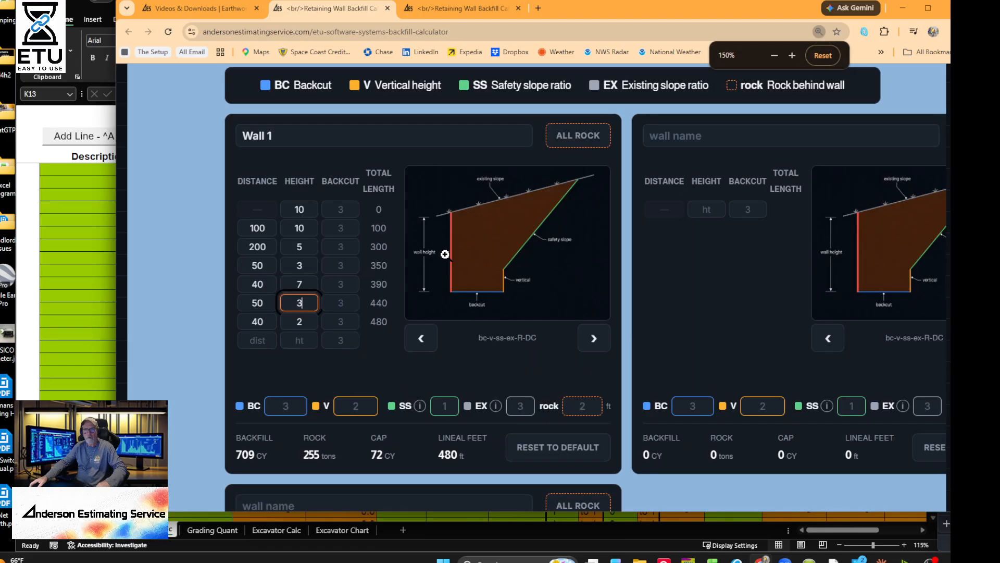
scroll(434, 231, up, 1)
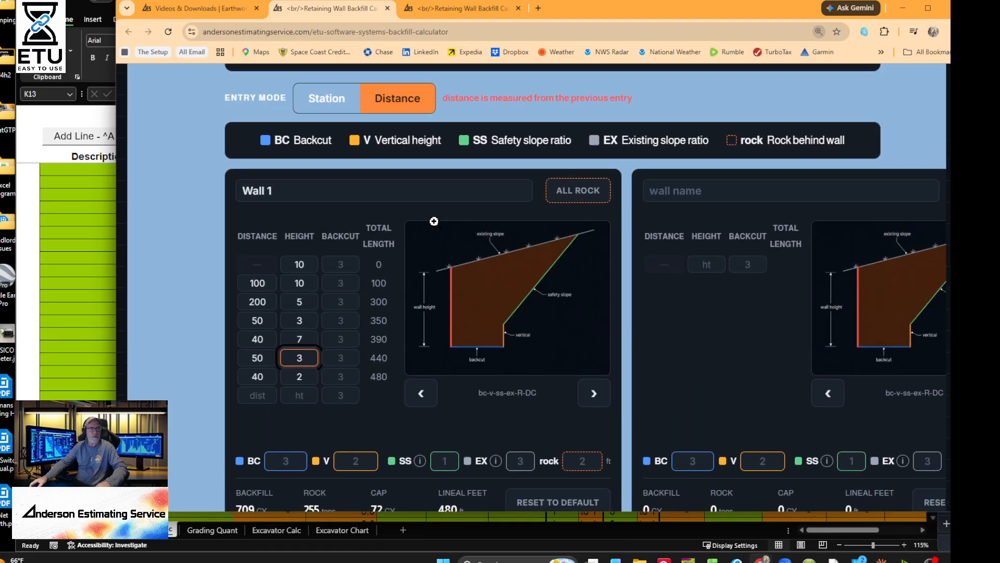
click(341, 99)
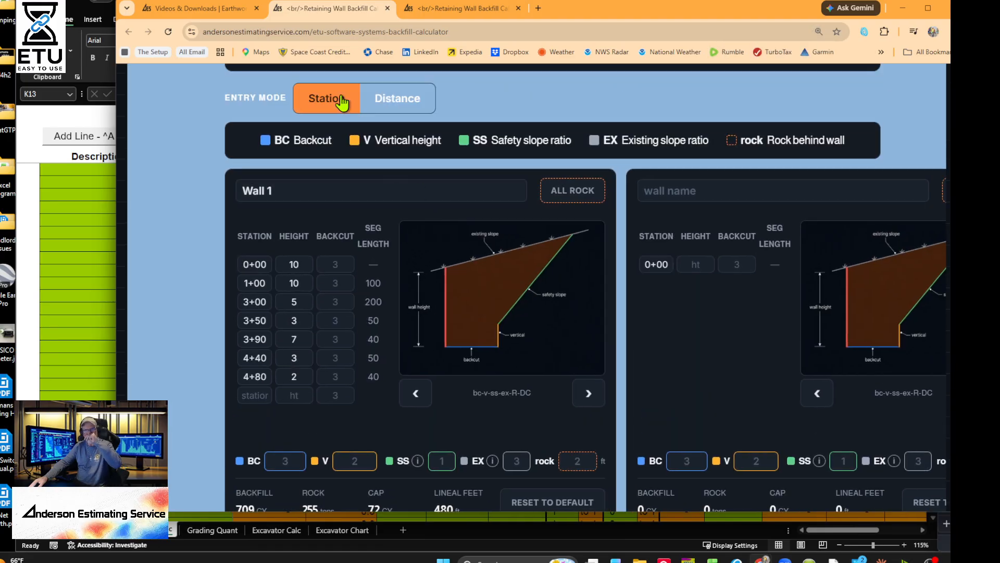
click(401, 107)
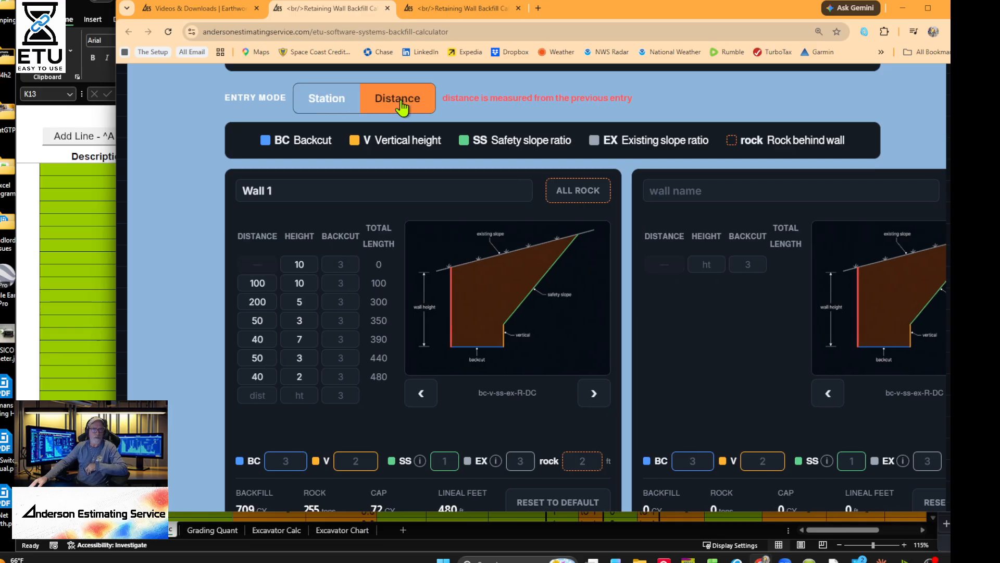
scroll(547, 391, down, 1)
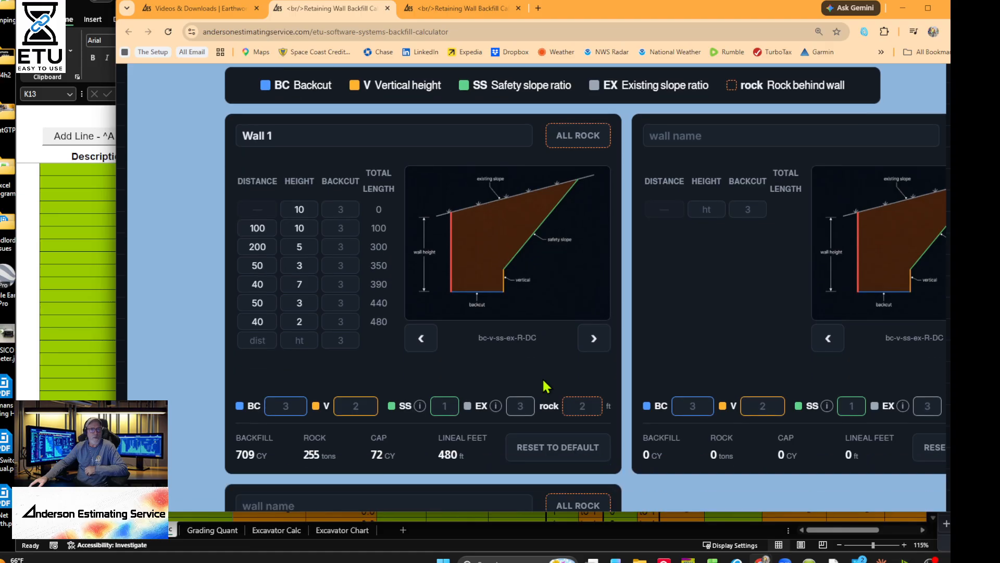
click(575, 137)
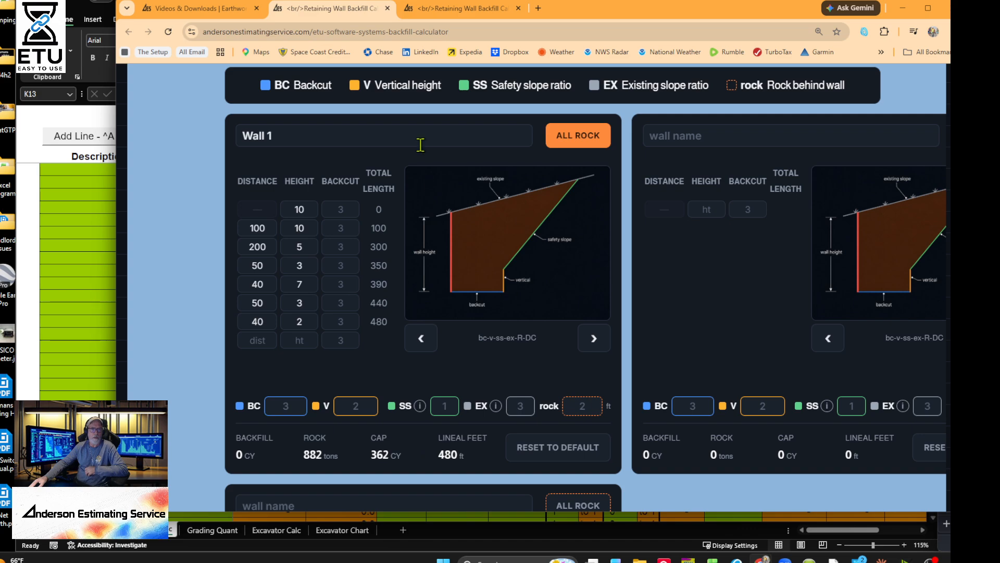
click(563, 145)
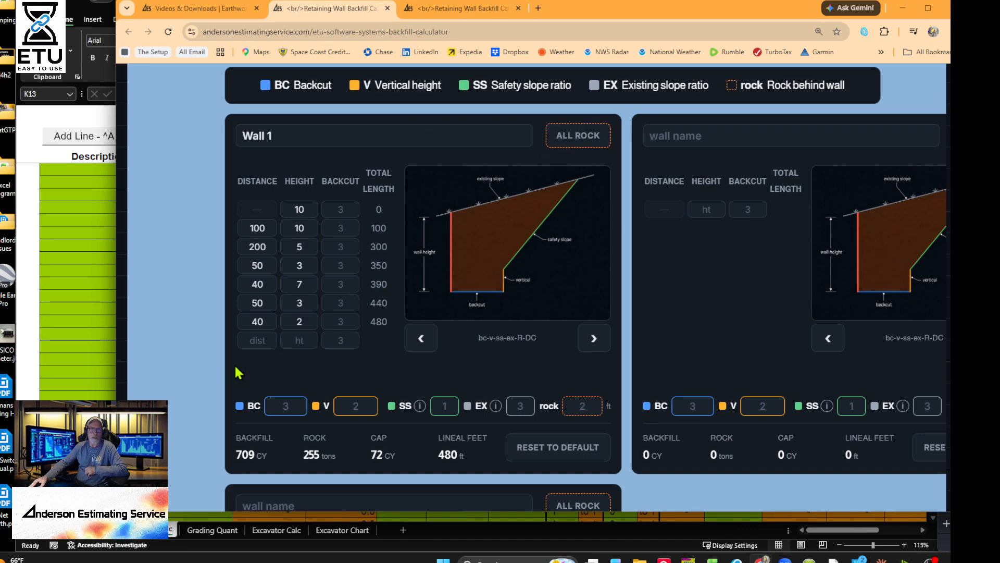
click(565, 137)
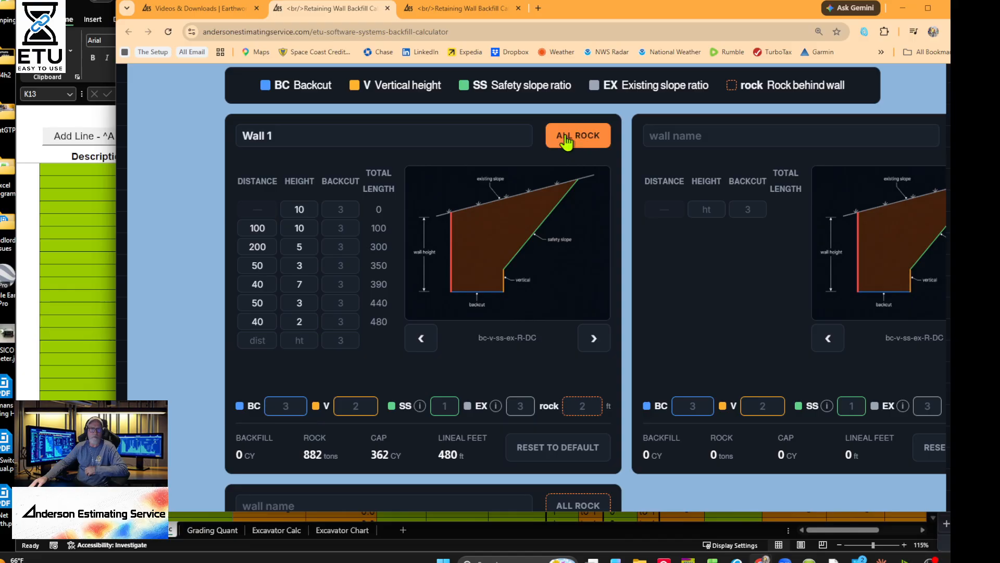
click(565, 136)
click(565, 137)
click(565, 137)
click(565, 137)
click(564, 137)
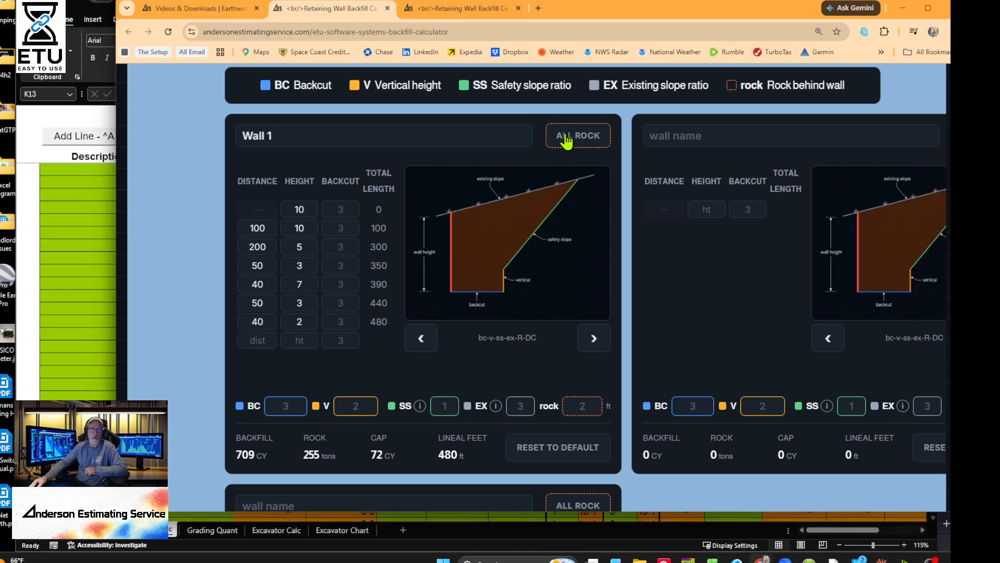
click(595, 339)
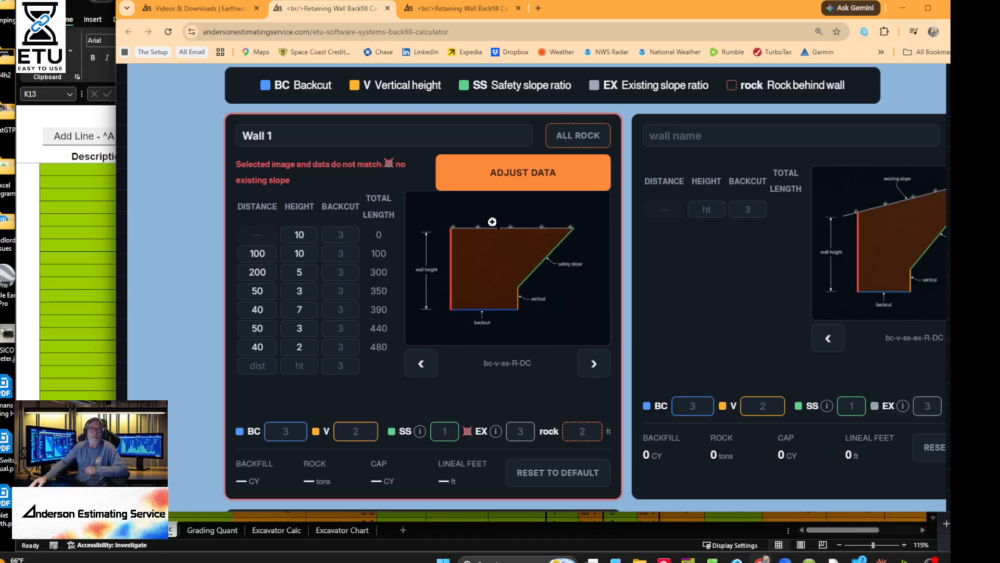
click(508, 190)
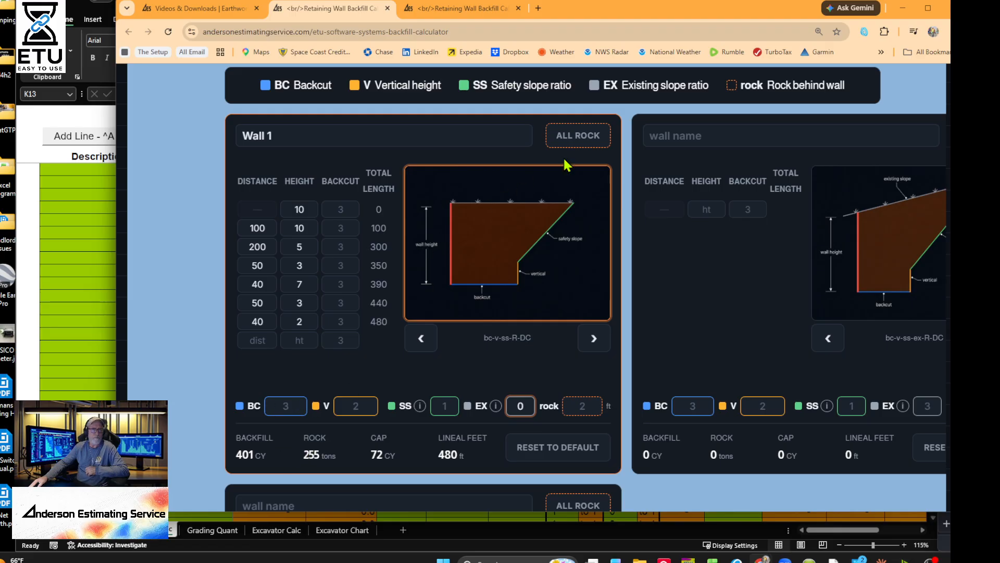
click(572, 138)
click(571, 138)
click(532, 448)
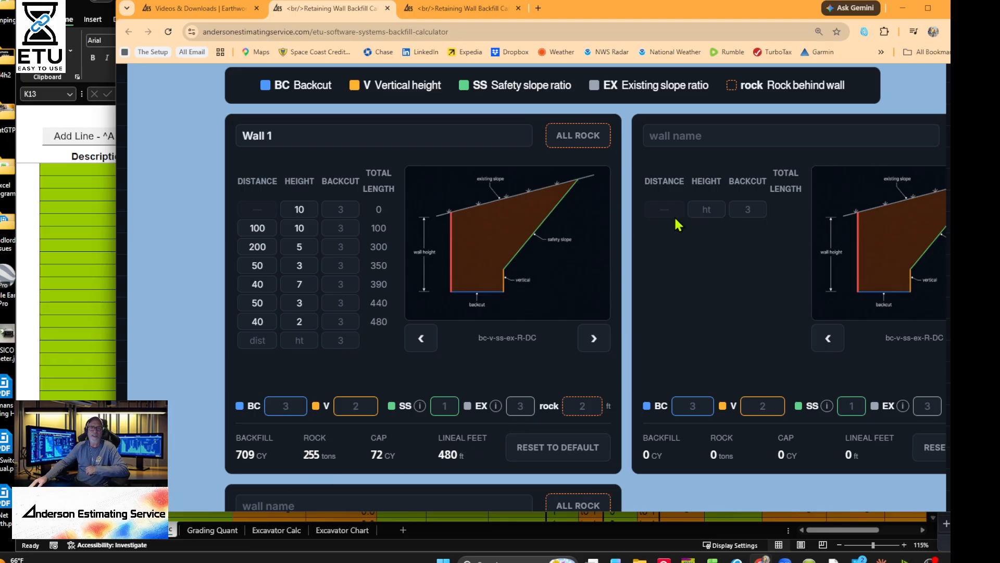
- Save the project as Test_Project_2026-06-07.etuyd.txt
scroll(705, 283, down, 1)
scroll(719, 282, up, 2)
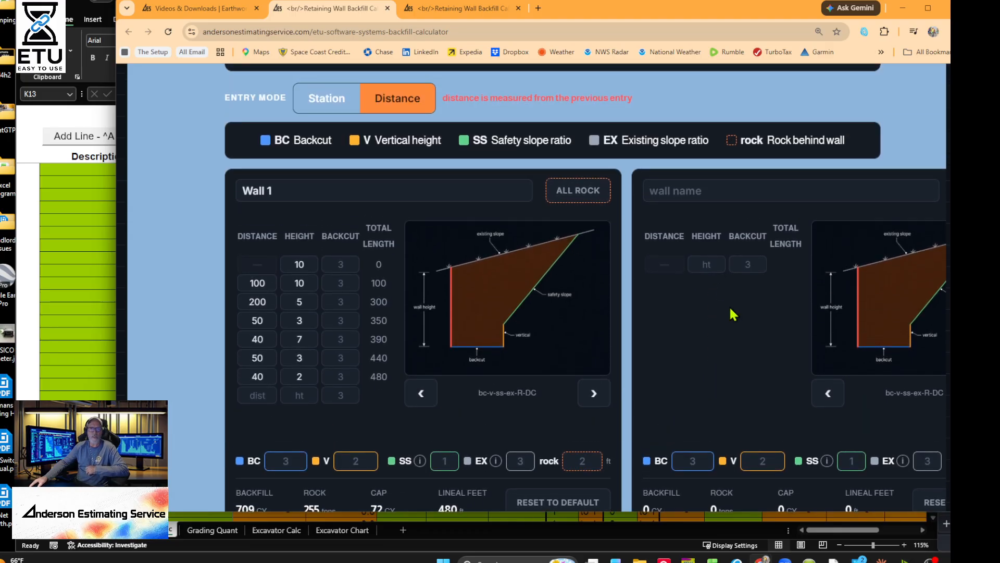
scroll(716, 312, down, 2)
scroll(714, 313, up, 2)
scroll(599, 284, down, 12)
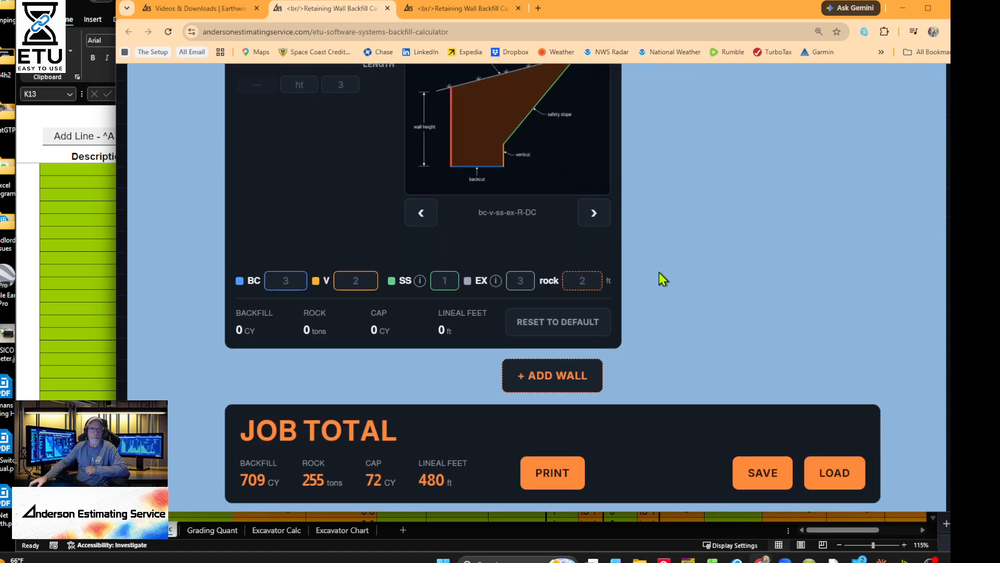
click(763, 363)
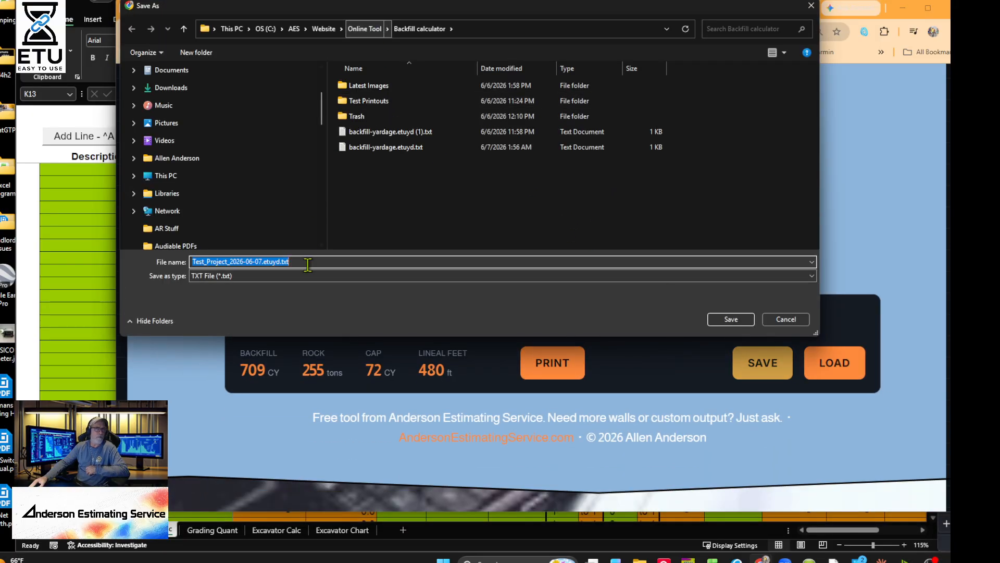
click(731, 320)
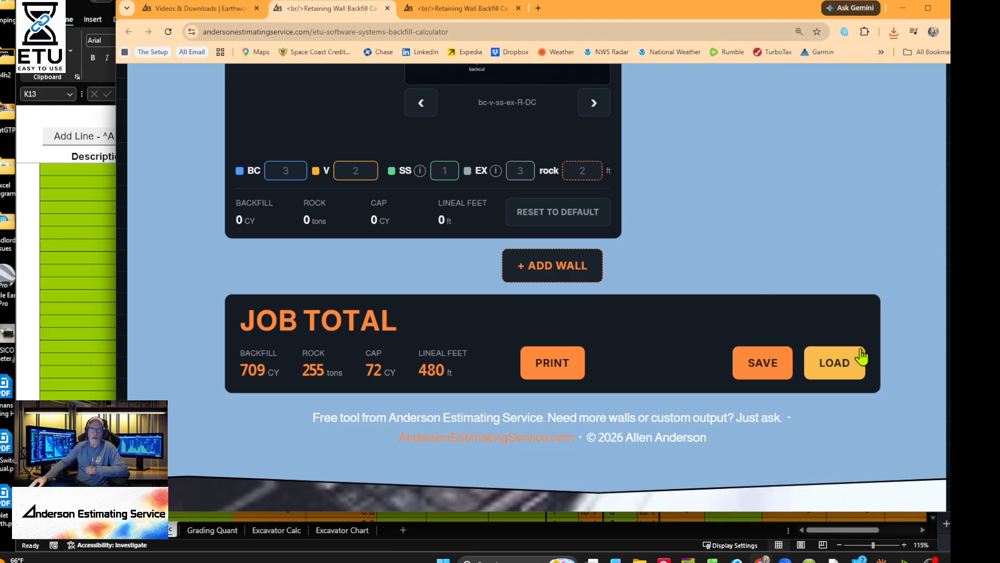
- Load Test_Project_2026-06-07.etuyd.txt back, restoring the 709 CY, 480 ft job total
scroll(448, 174, up, 7)
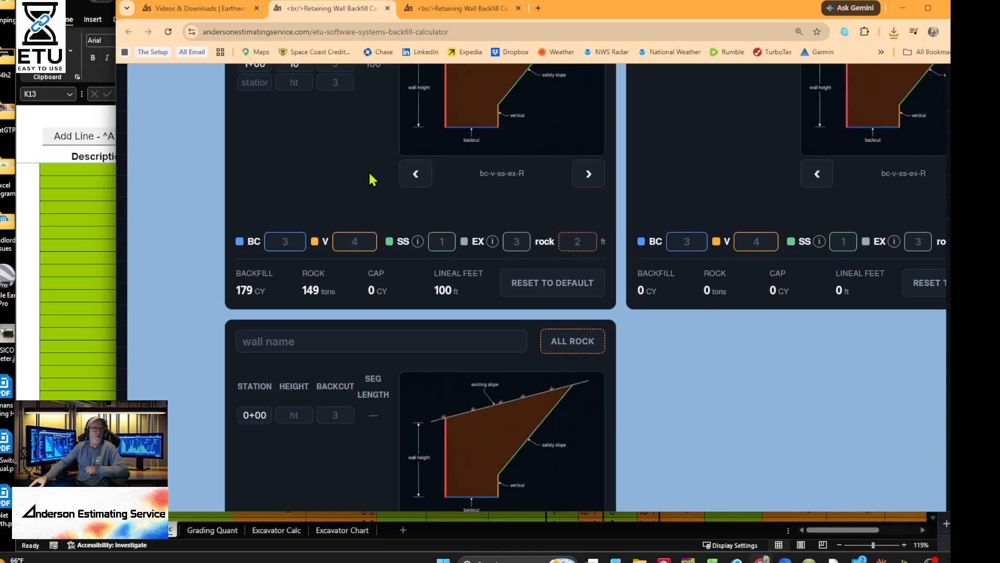
scroll(447, 245, up, 6)
scroll(437, 274, down, 3)
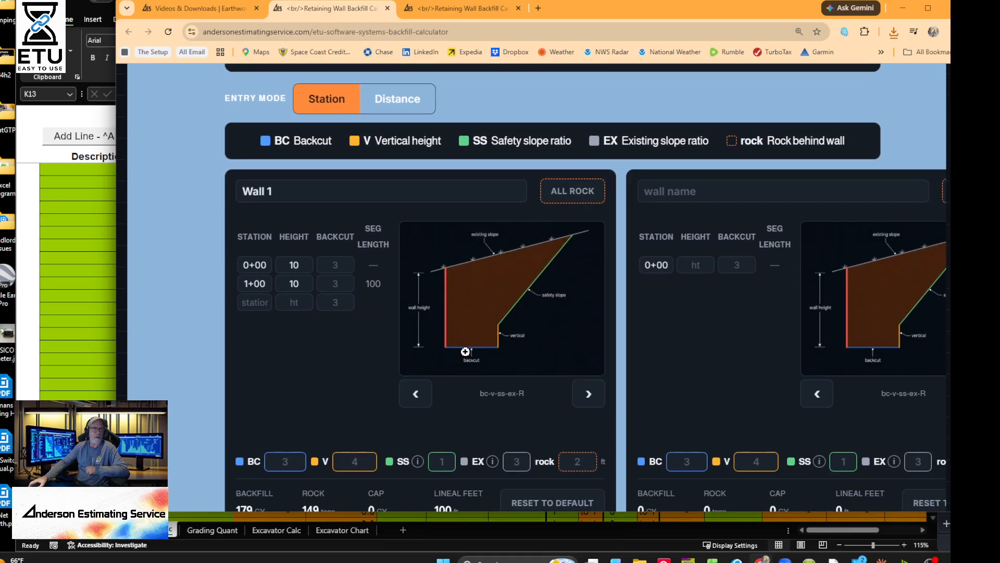
scroll(466, 352, up, 14)
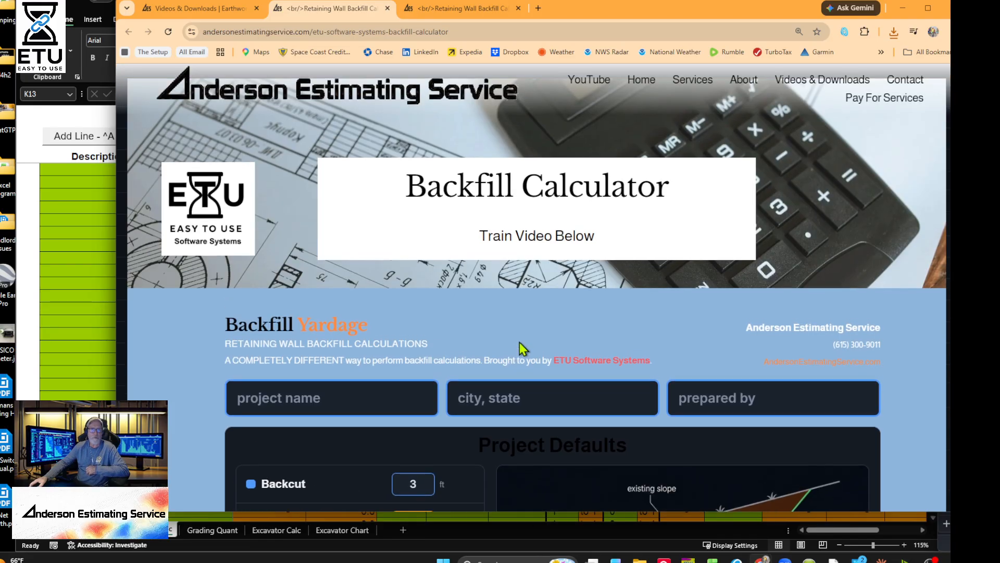
scroll(521, 346, down, 15)
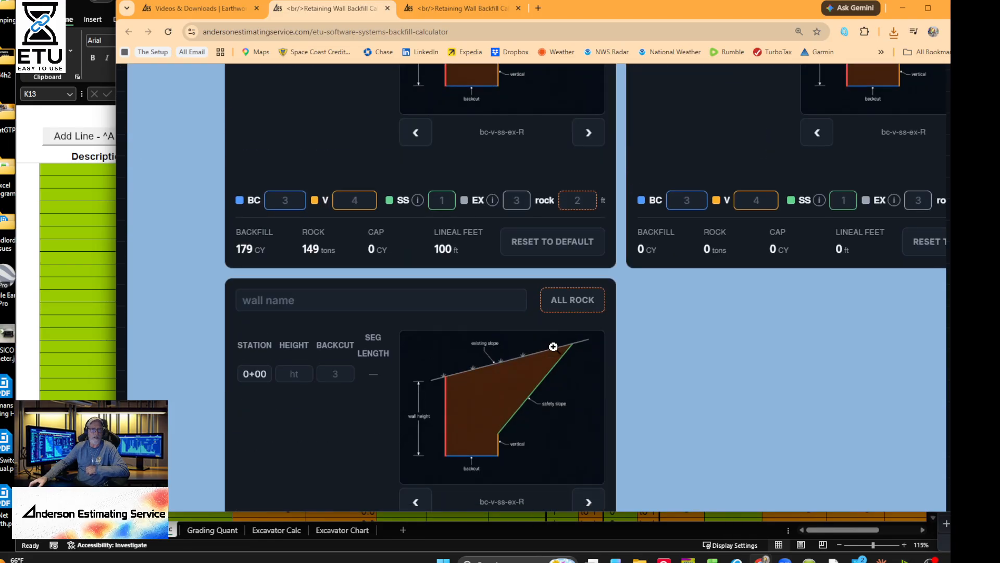
scroll(553, 347, down, 8)
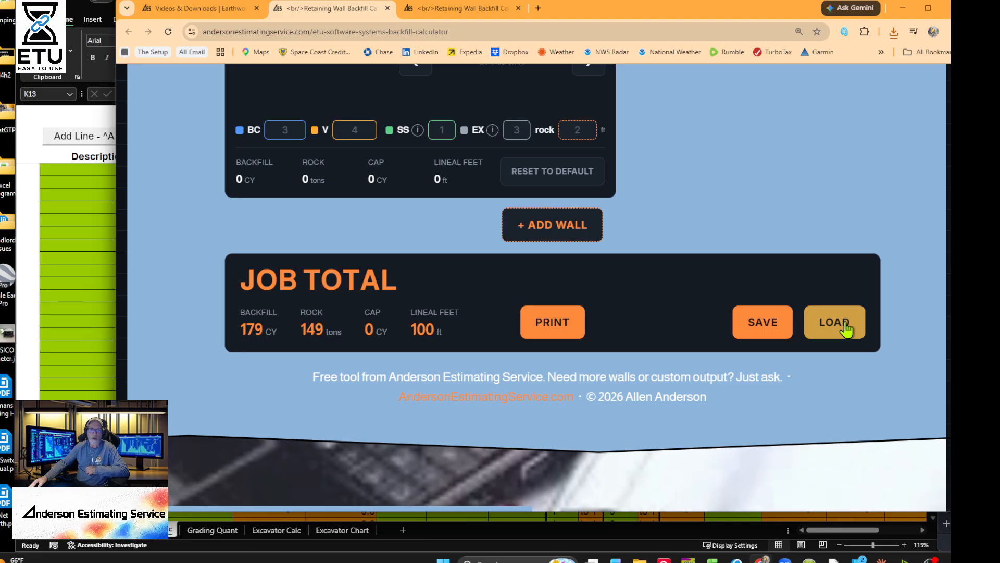
click(844, 327)
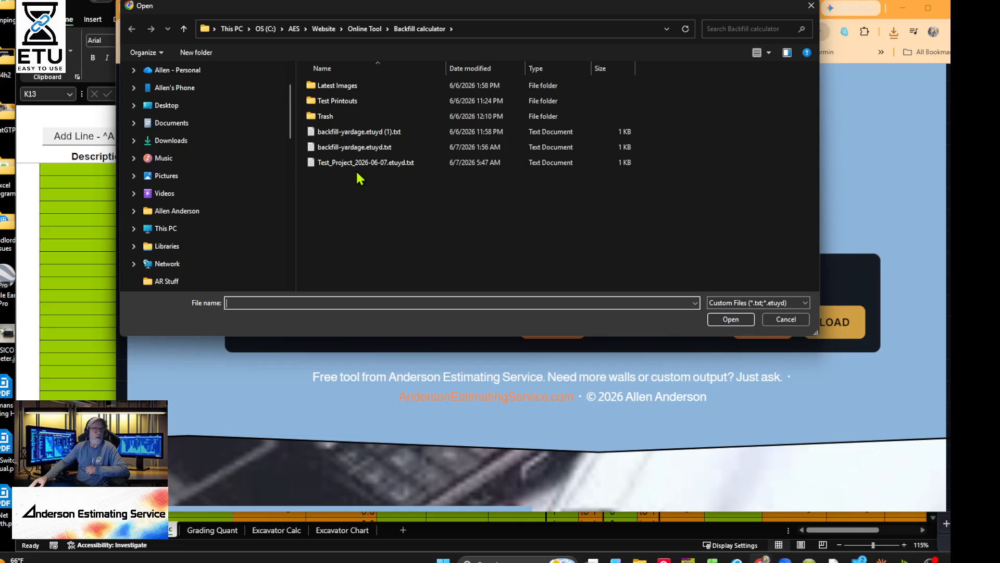
double_click(359, 163)
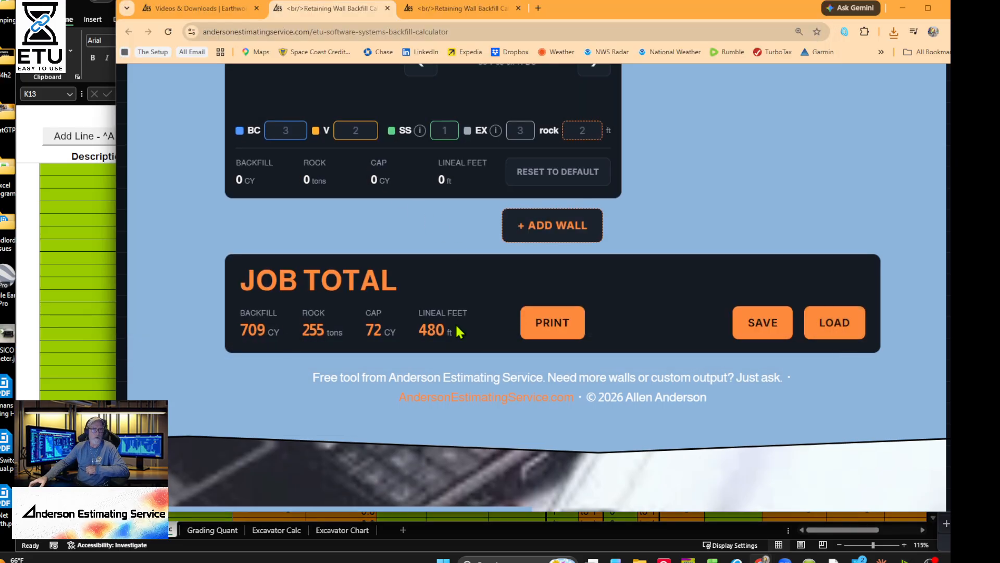
scroll(380, 315, up, 10)
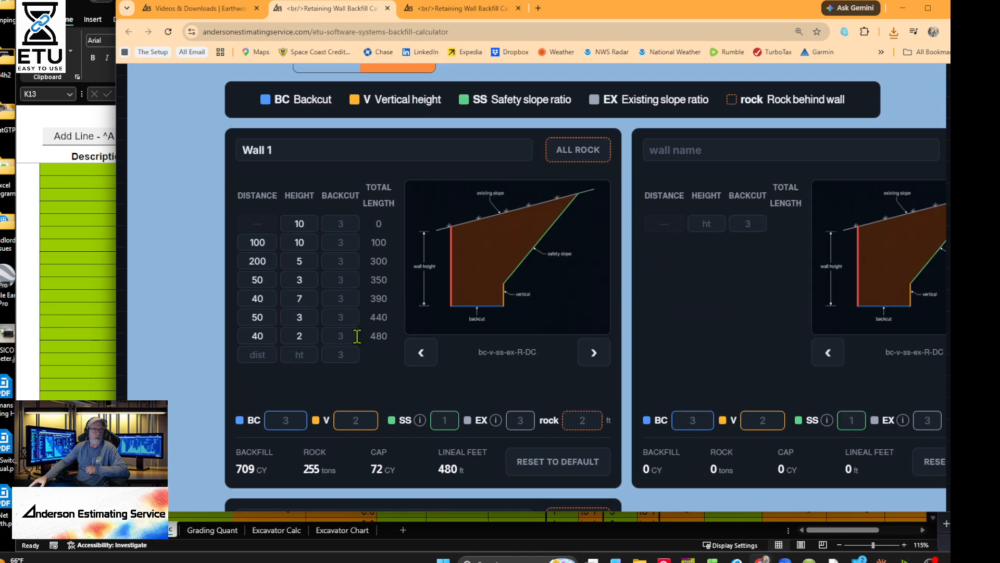
scroll(357, 336, up, 15)
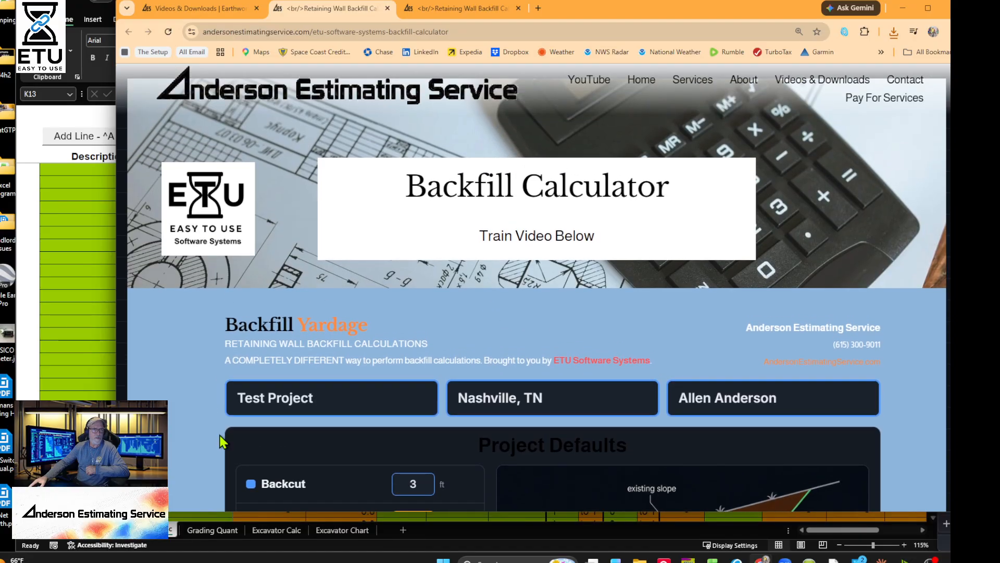
scroll(620, 424, down, 12)
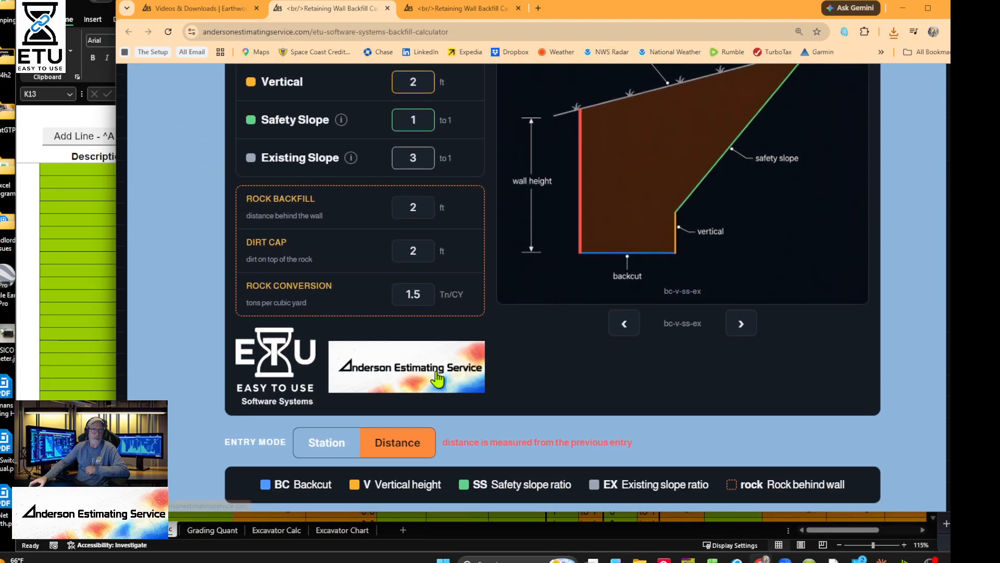
scroll(480, 360, down, 10)
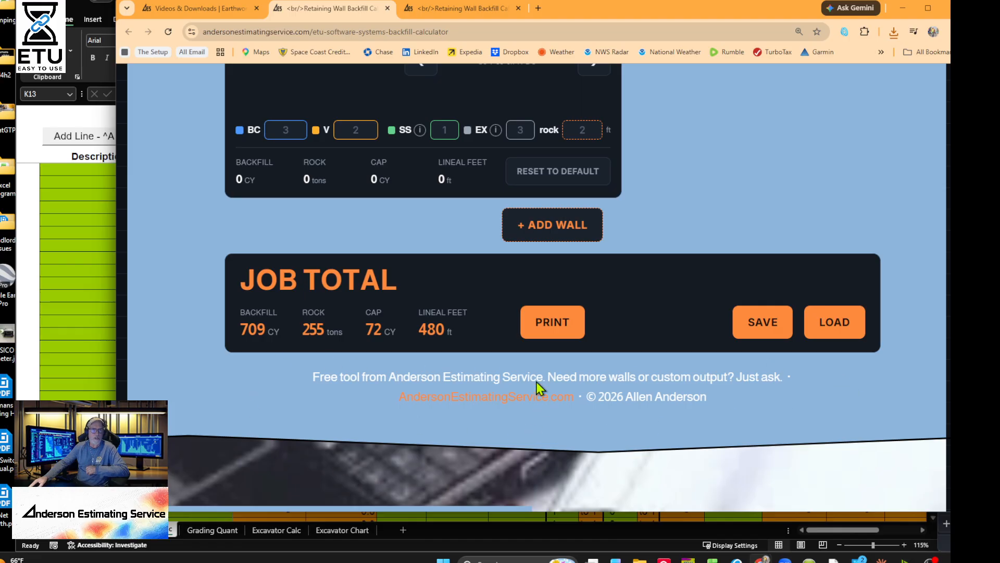
- Preview the printable yardage report, then close it and return to the calculator
click(548, 319)
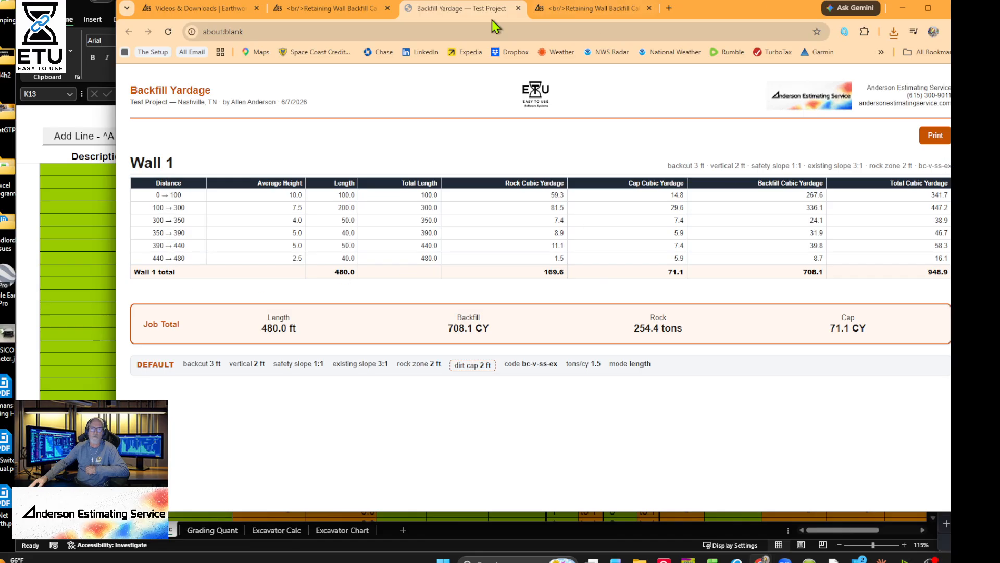
click(518, 9)
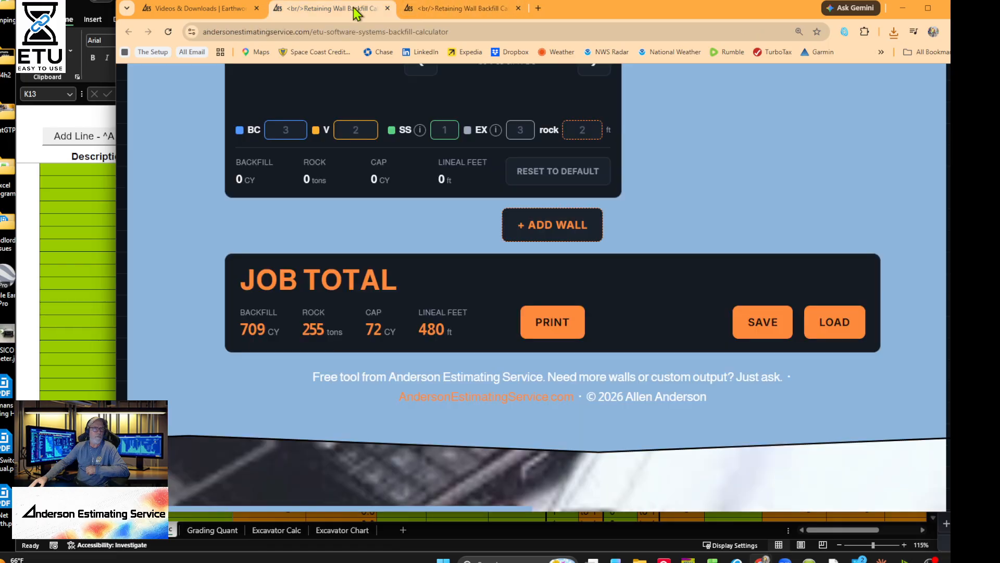
scroll(510, 258, up, 10)
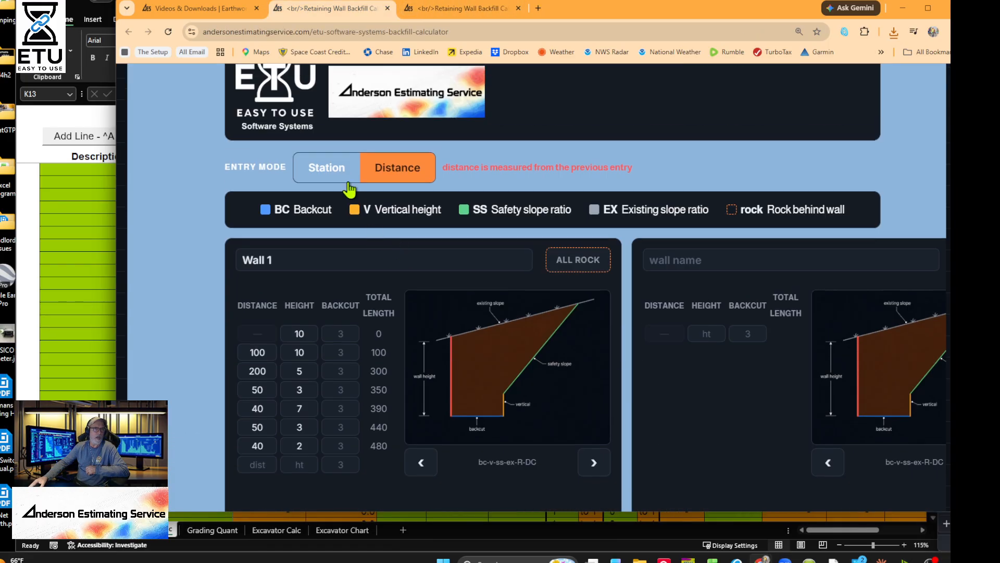
- Switch entry mode to Station and print the Wall 1 yardage report showing 708.1 CY
click(336, 172)
scroll(433, 286, down, 5)
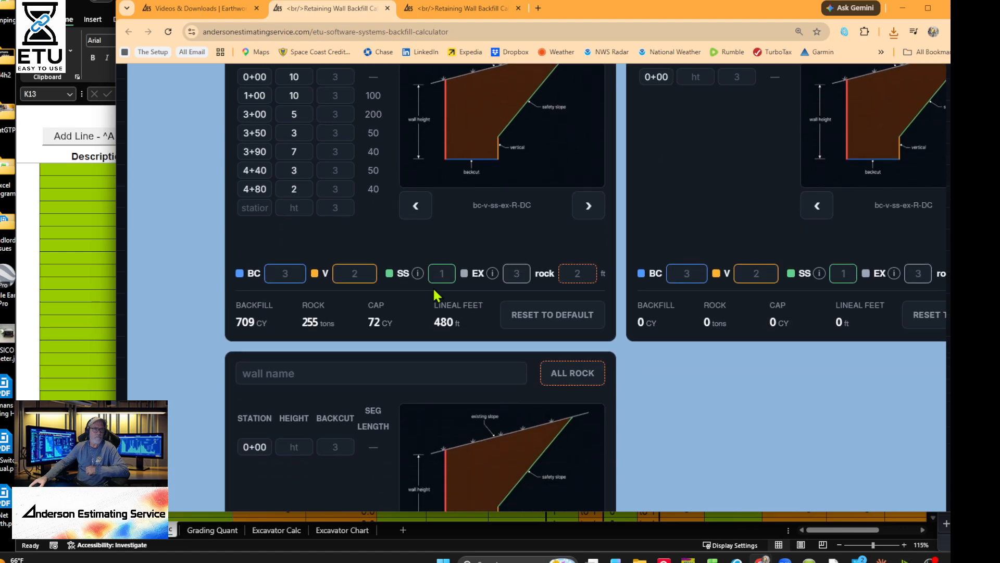
scroll(450, 297, down, 10)
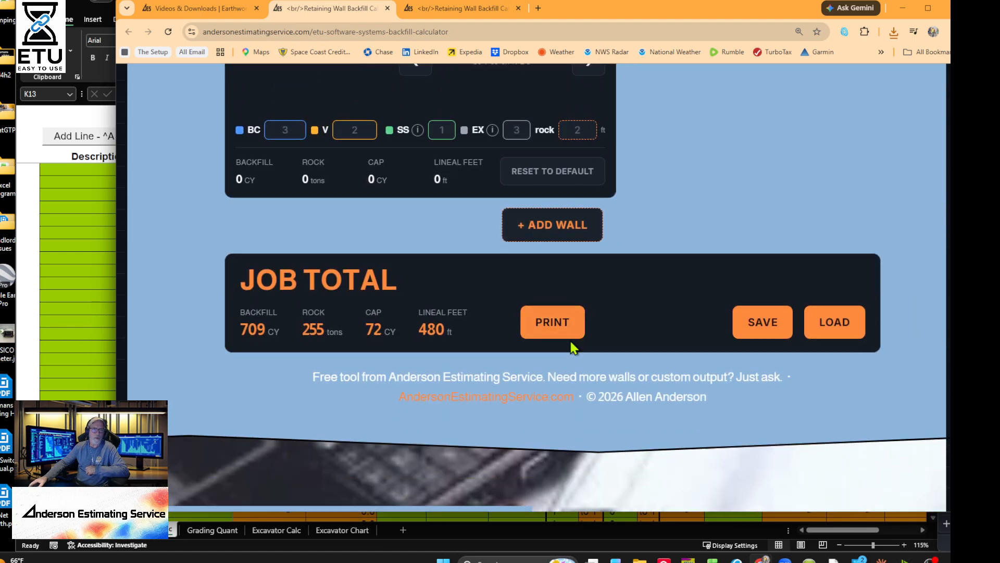
click(540, 321)
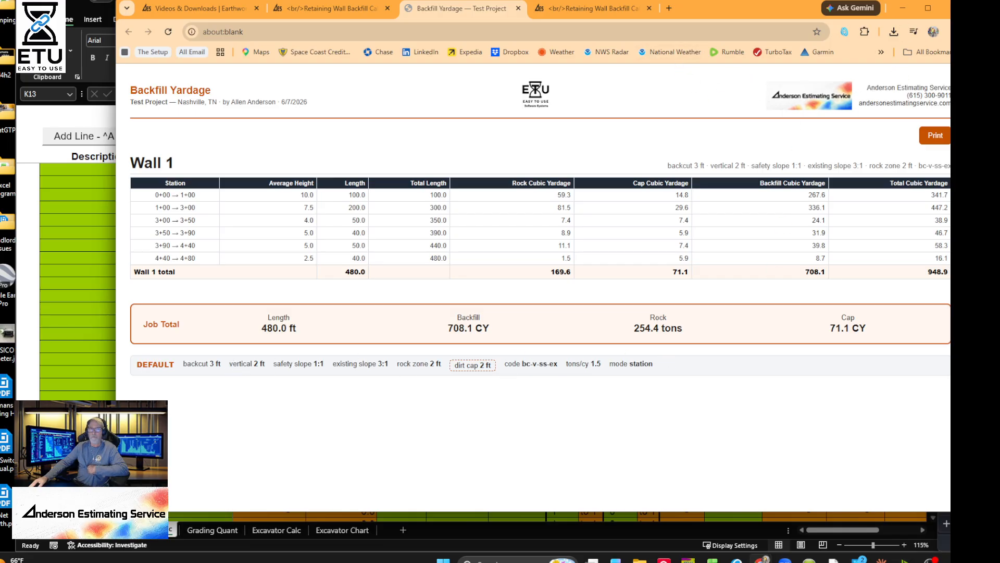
- Close the yardage report and add three empty wall panels
click(519, 8)
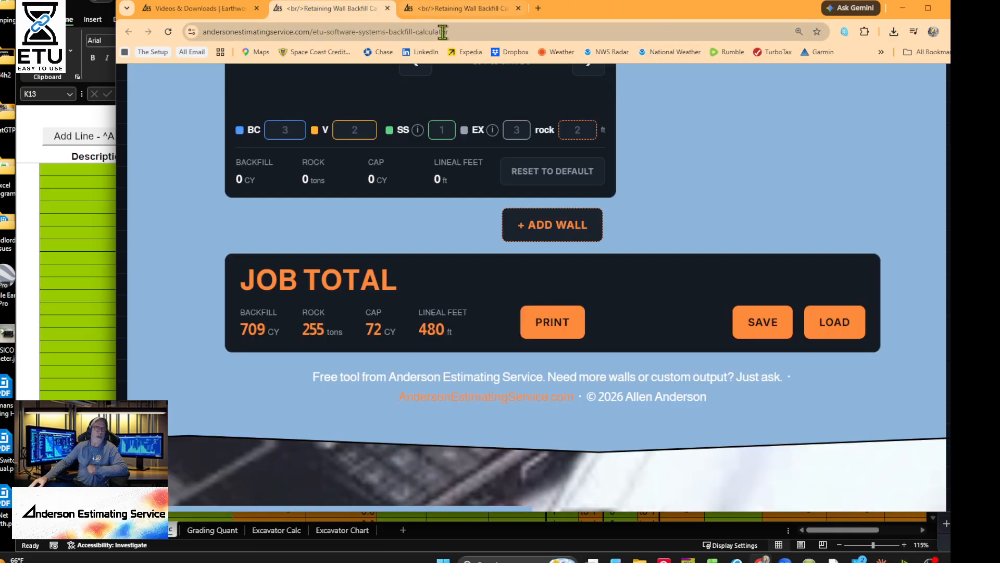
scroll(538, 237, up, 4)
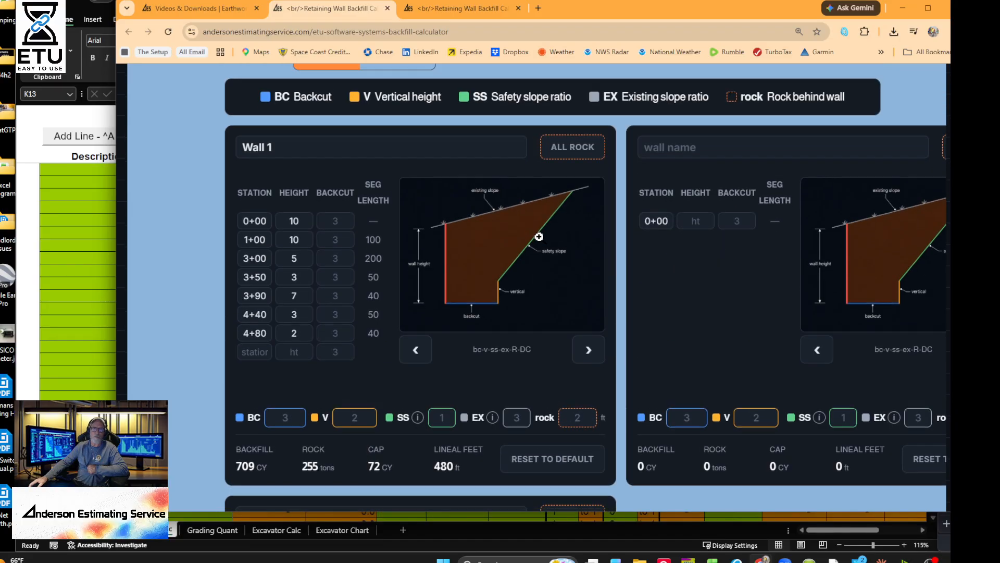
scroll(573, 318, down, 10)
click(579, 390)
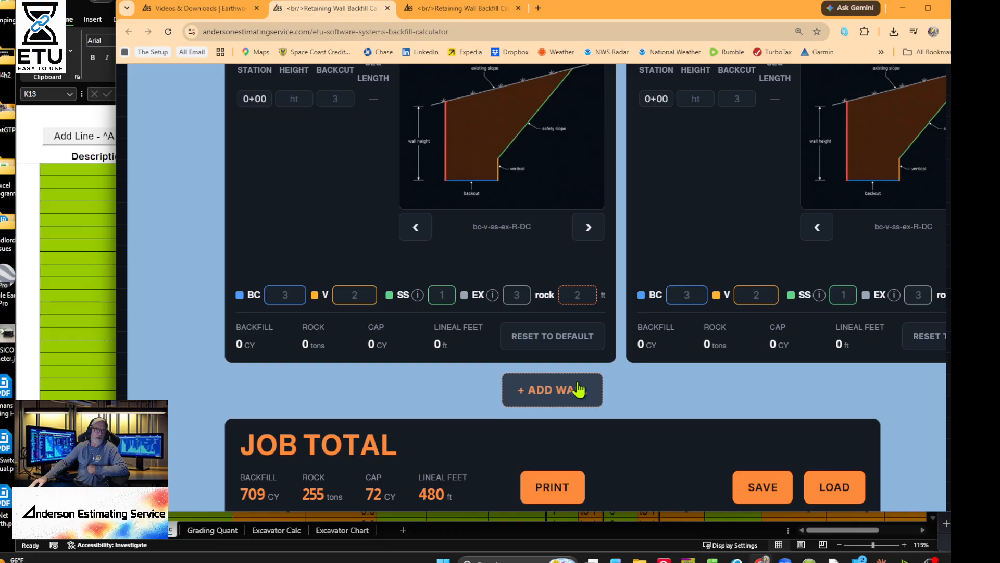
click(576, 391)
scroll(583, 396, down, 5)
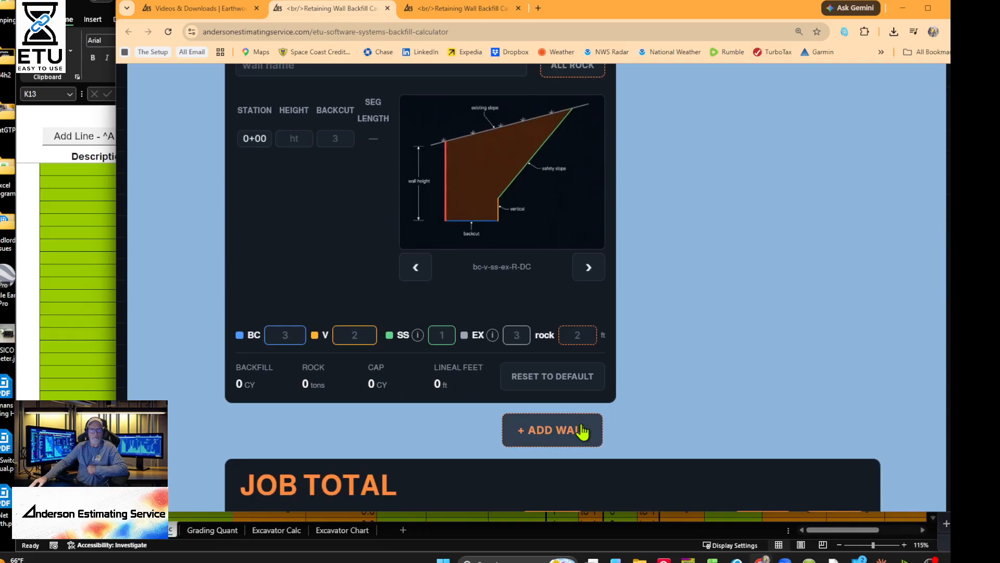
click(585, 431)
scroll(654, 386, down, 3)
scroll(652, 362, up, 1)
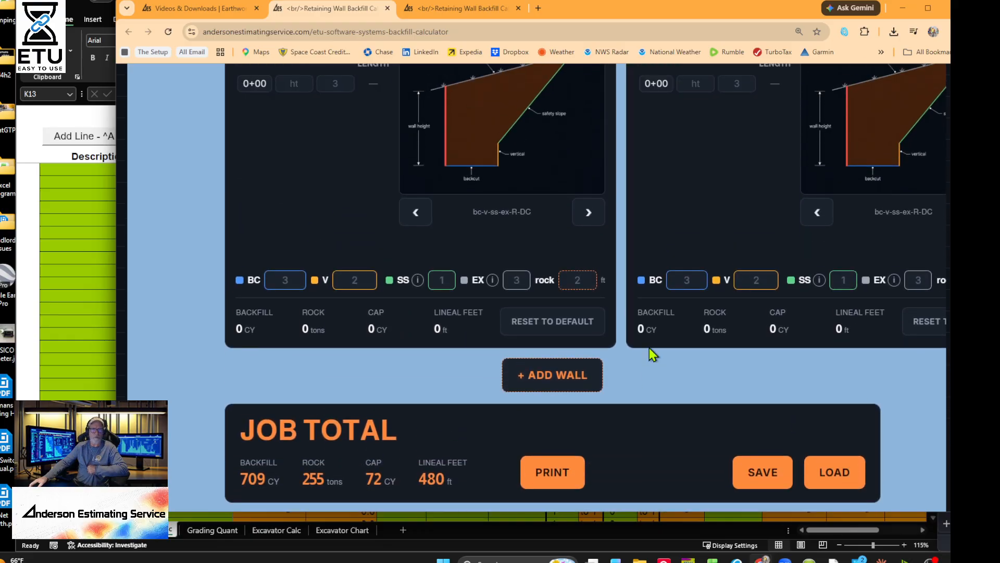
- Zoom the page out and add seven more blank wall panels
key(ctrl+minus)
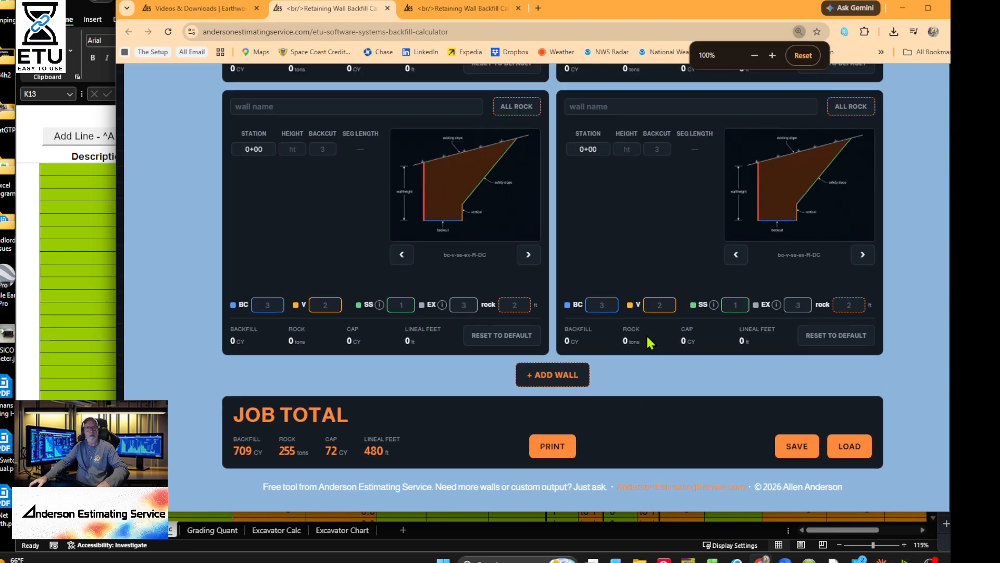
scroll(650, 342, up, 10)
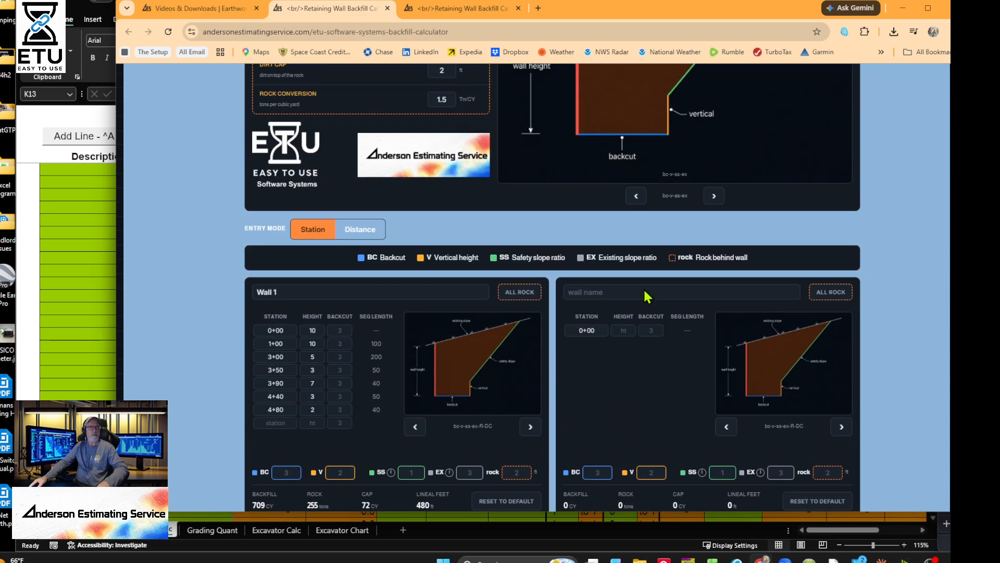
scroll(646, 296, down, 3)
scroll(645, 295, up, 9)
scroll(643, 287, down, 3)
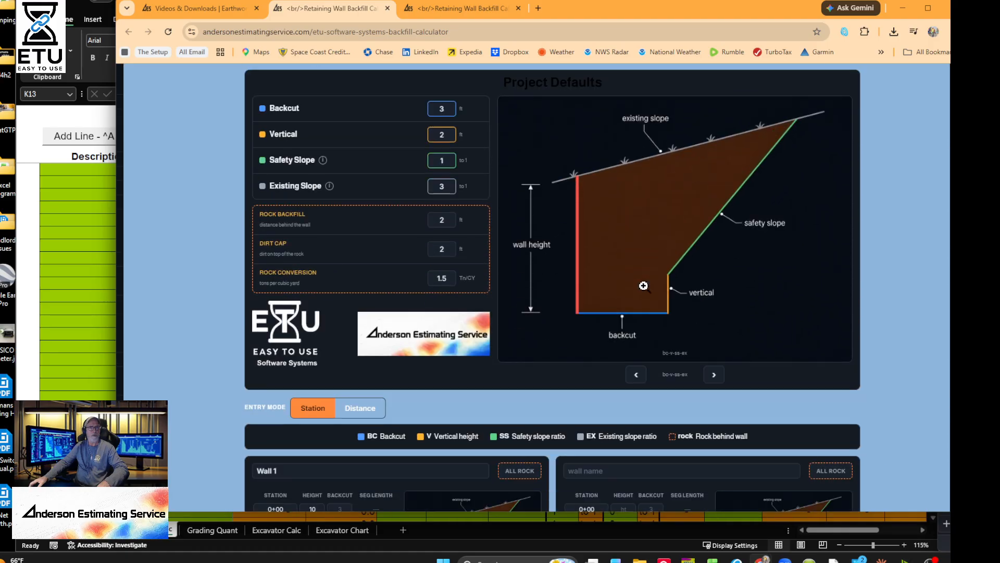
scroll(645, 286, down, 12)
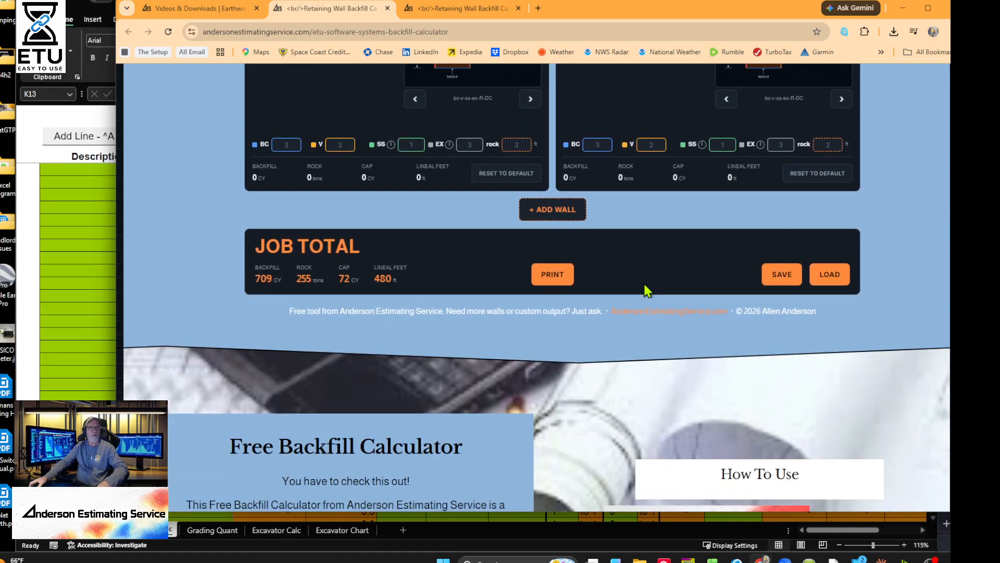
click(556, 210)
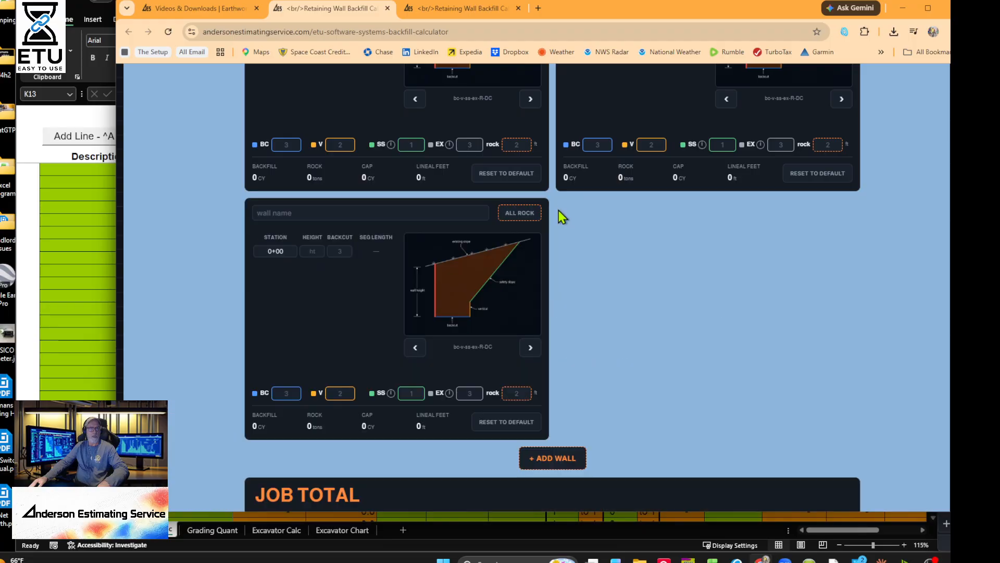
click(553, 458)
scroll(556, 409, down, 1)
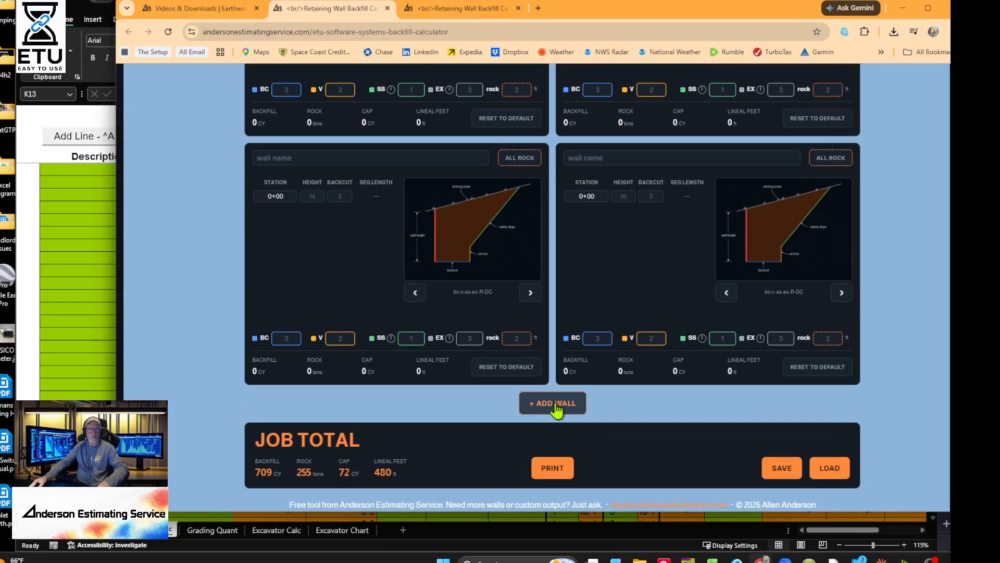
click(556, 409)
scroll(564, 439, down, 5)
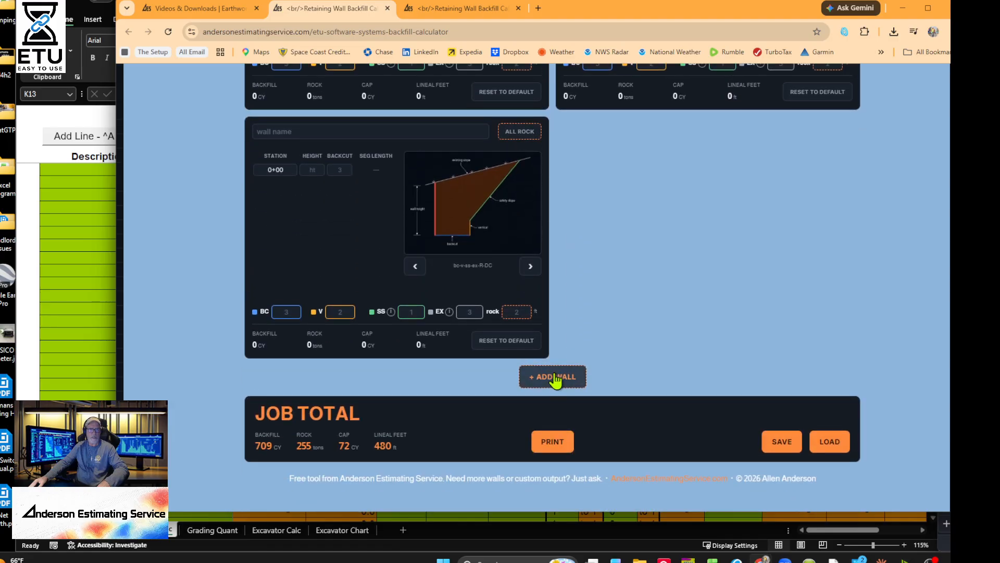
click(557, 380)
click(571, 380)
scroll(558, 426, down, 3)
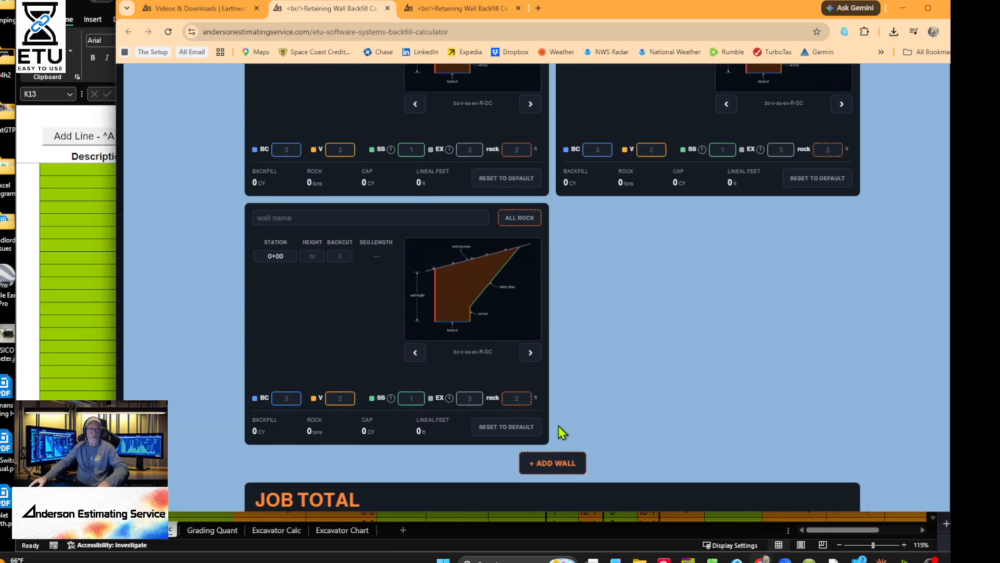
click(562, 458)
click(572, 358)
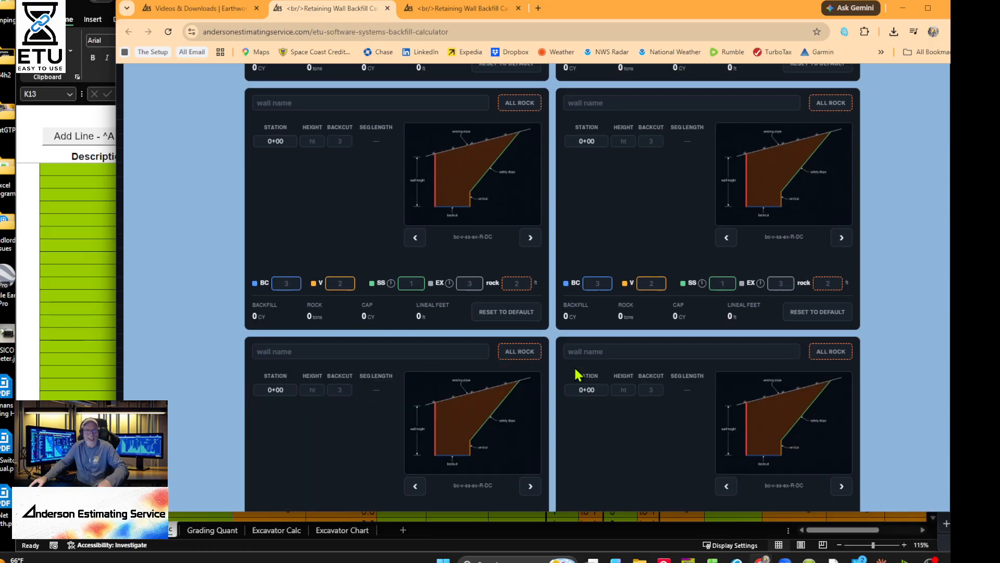
scroll(577, 368, up, 8)
scroll(615, 292, up, 10)
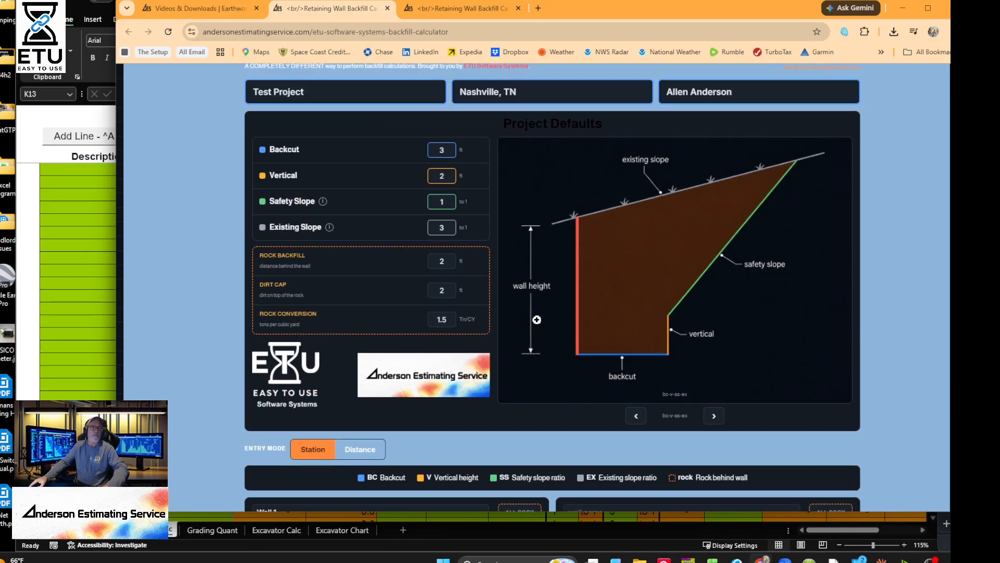
scroll(554, 315, down, 11)
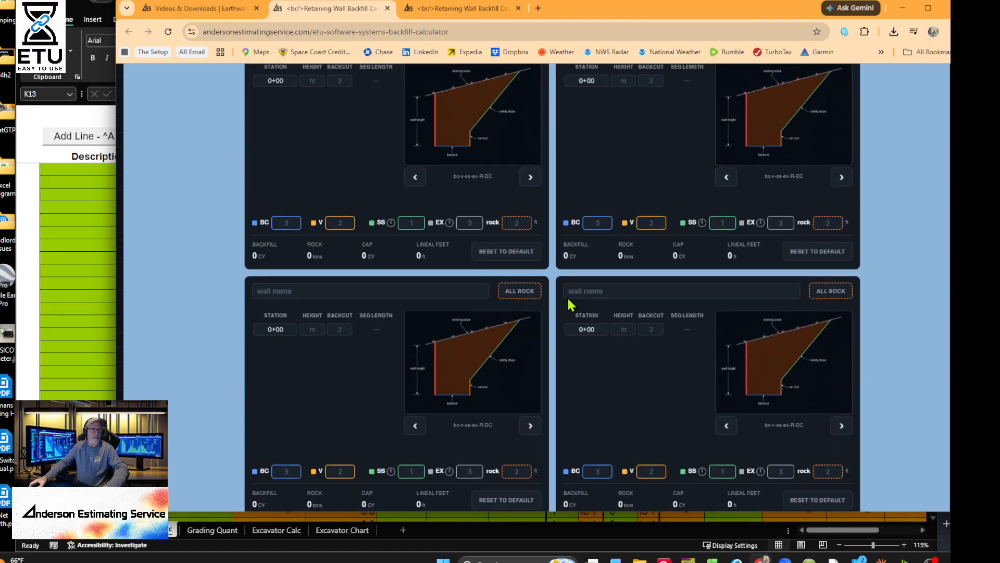
scroll(563, 309, up, 9)
scroll(565, 305, down, 3)
scroll(567, 303, down, 7)
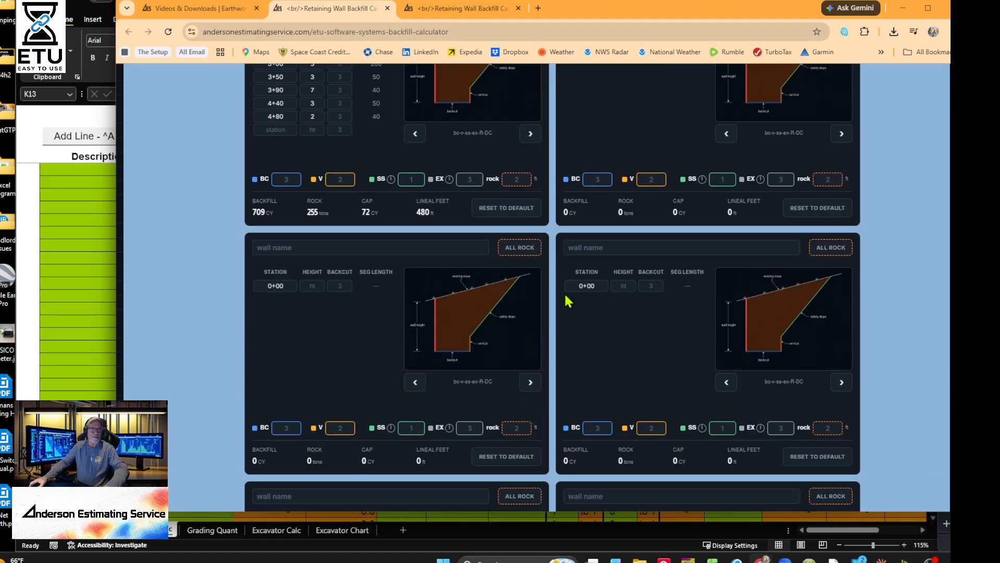
scroll(564, 328, up, 5)
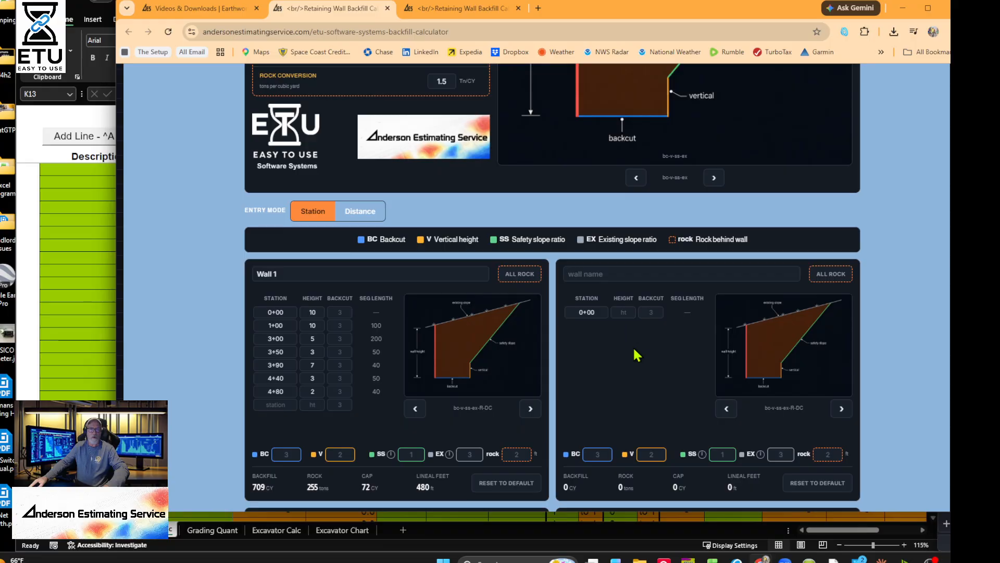
scroll(635, 349, down, 3)
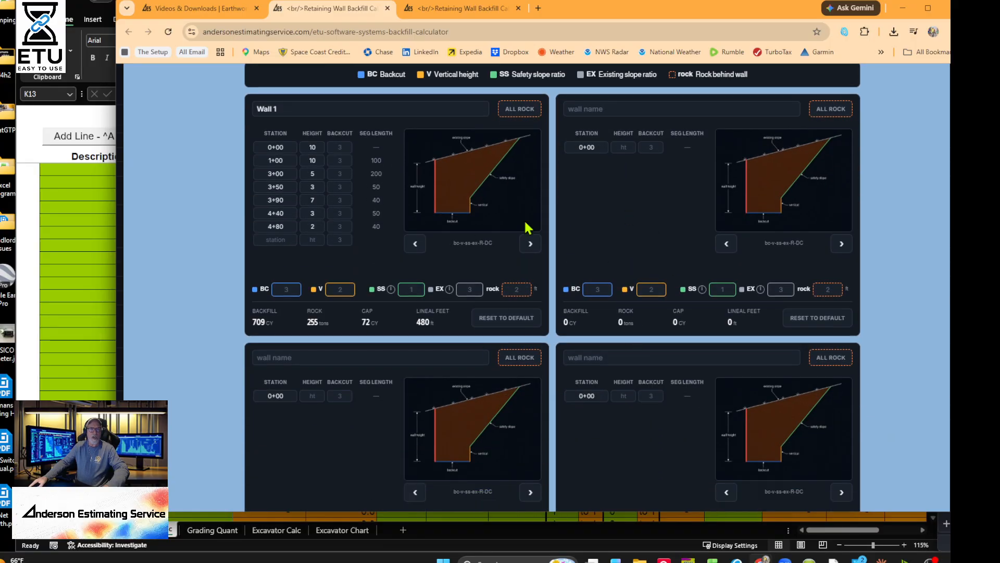
- Name the second wall and give station 0+00 a height of 5
click(582, 109)
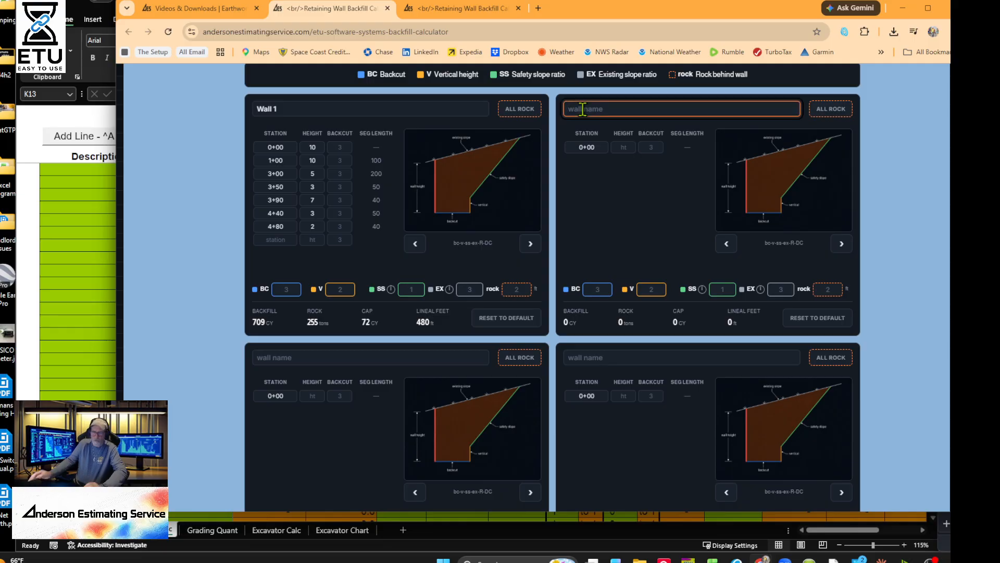
text(Wall 2)
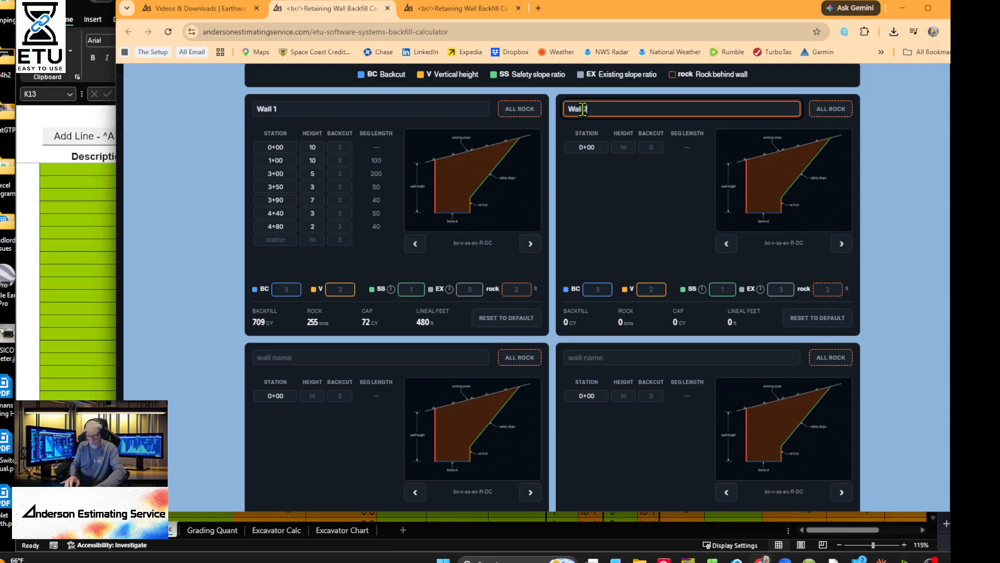
key(Tab)
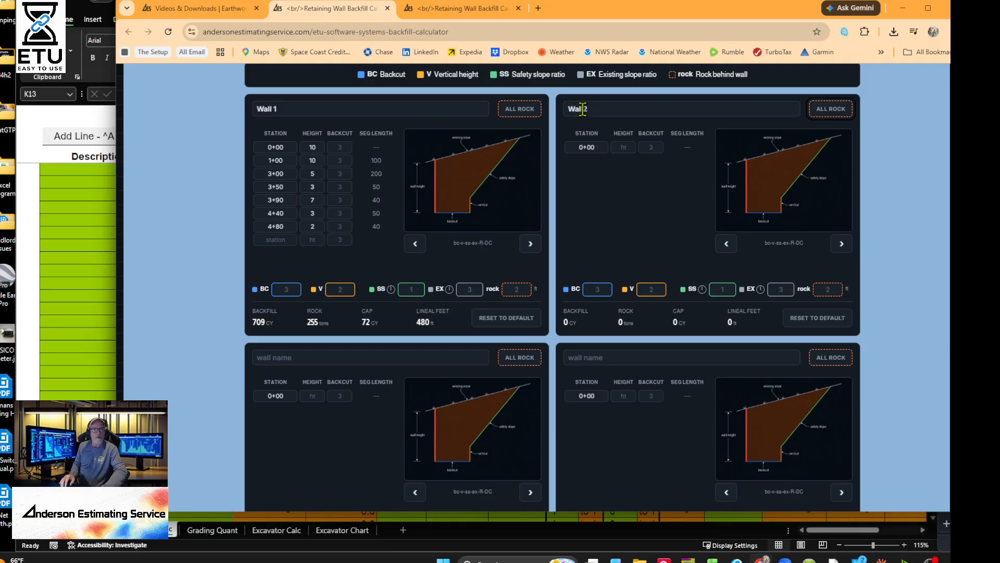
key(Tab)
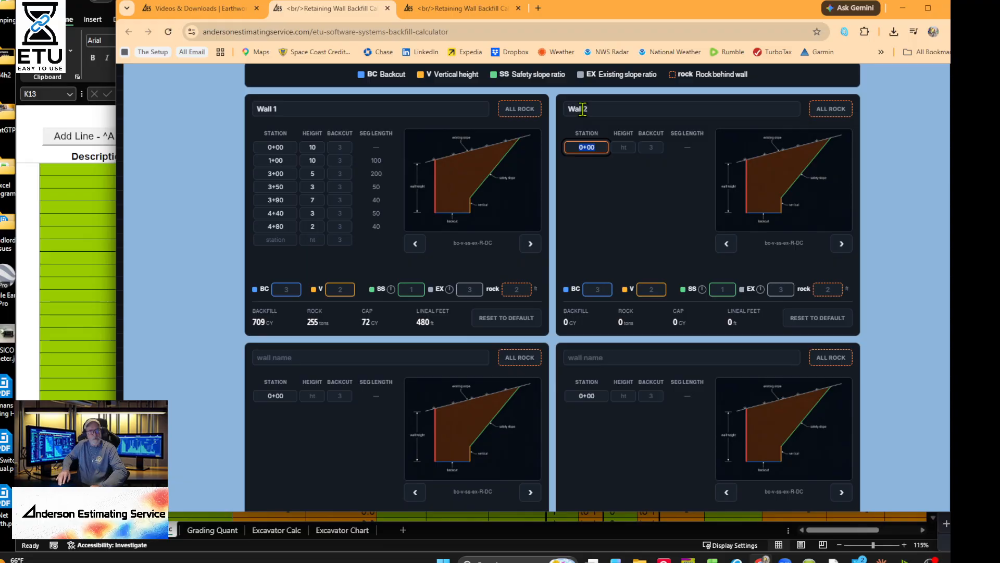
key(Tab)
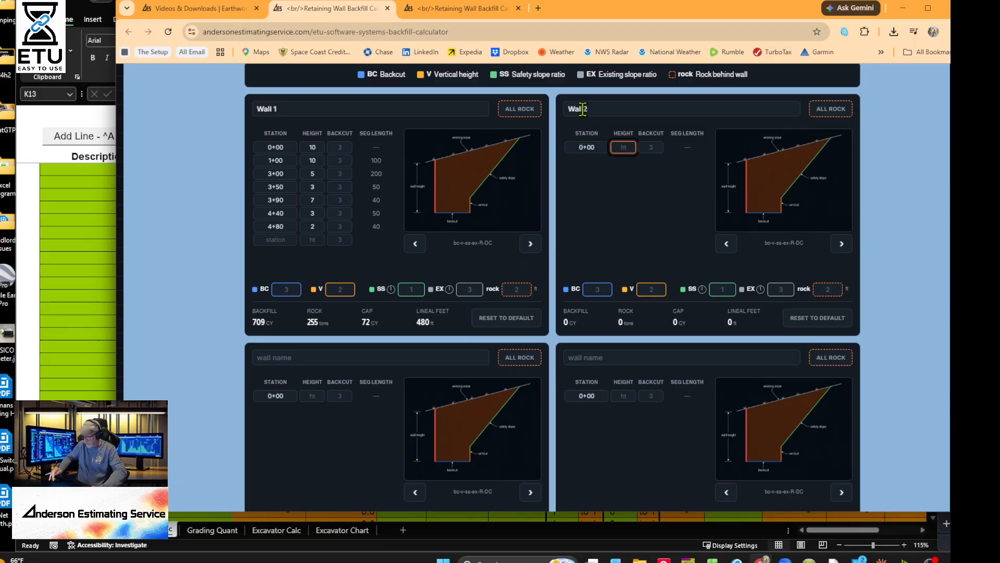
text(5)
key(Tab)
key(Tab)
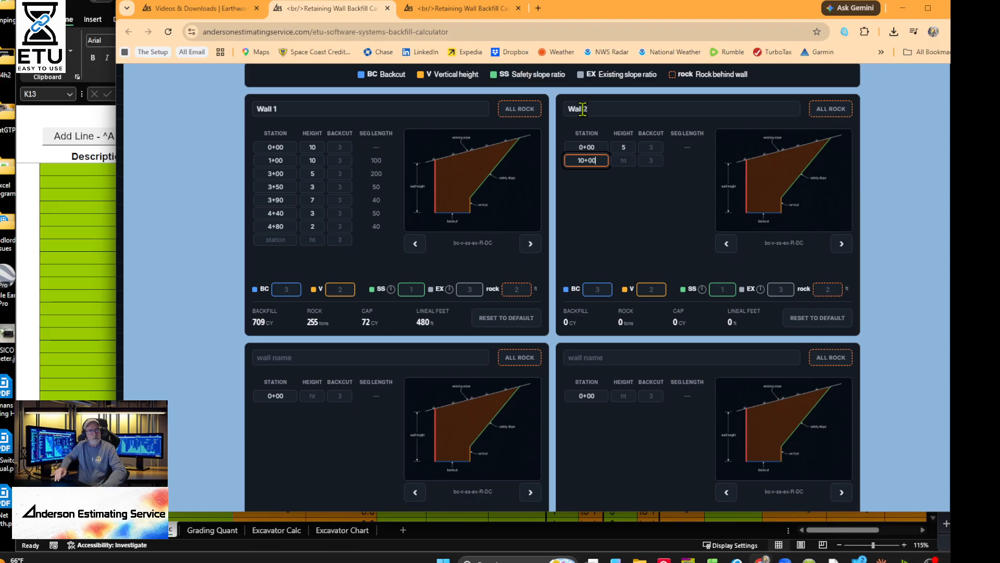
- Add station 10+00 at height 7 and station 15+00 at height 2
text(10+00)
key(Tab)
text(7)
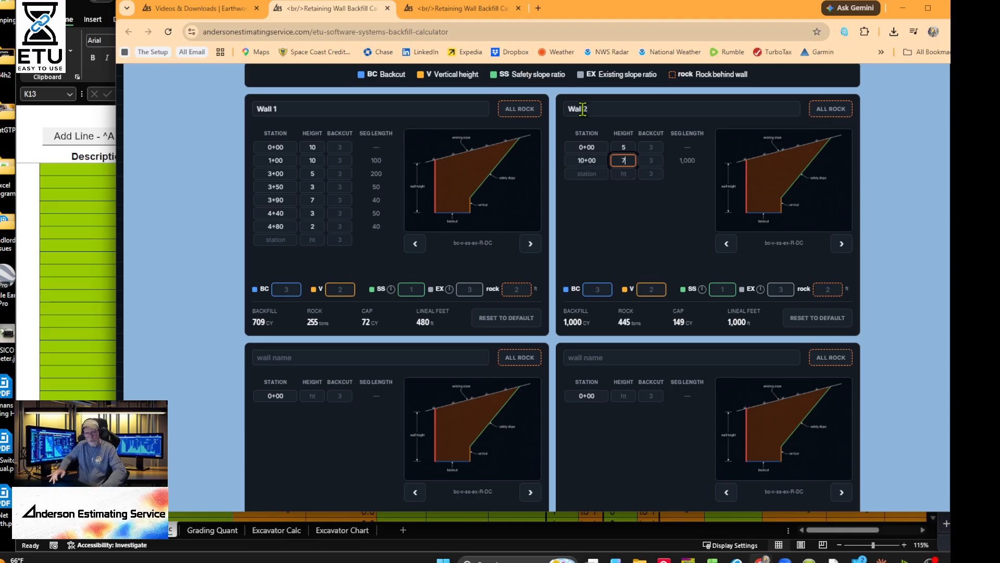
key(Tab)
key(Tab)
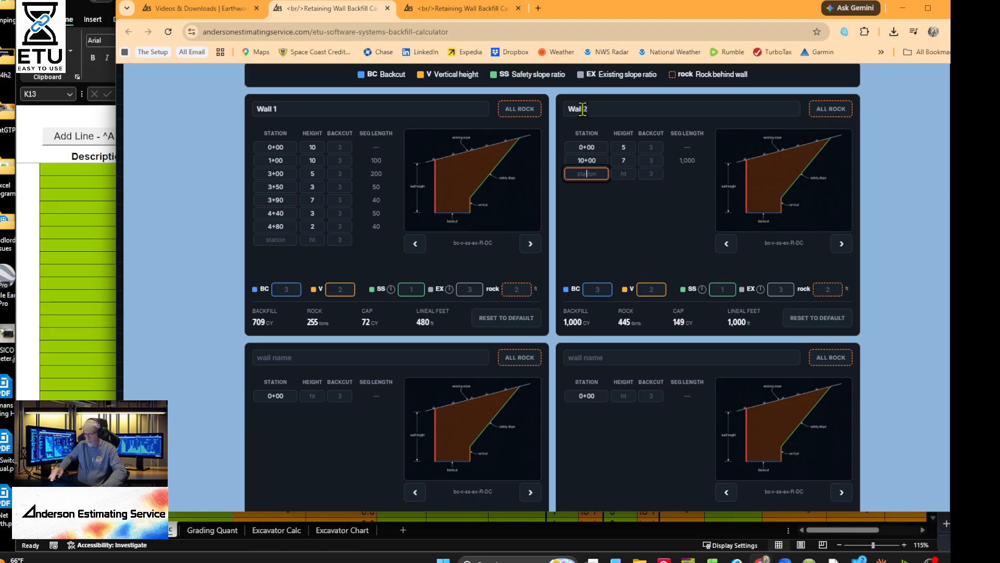
text(1500)
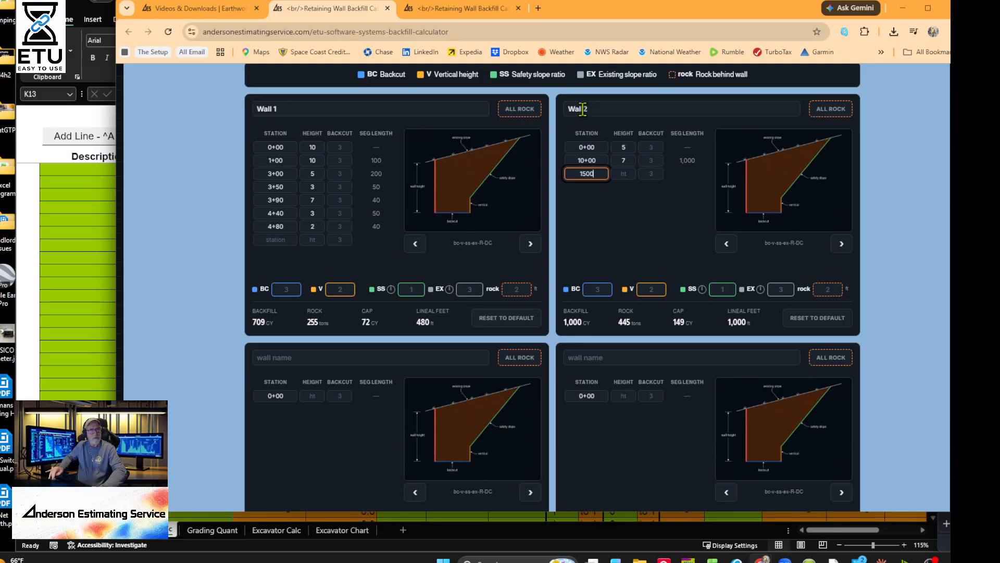
key(Tab)
text(2)
key(Tab)
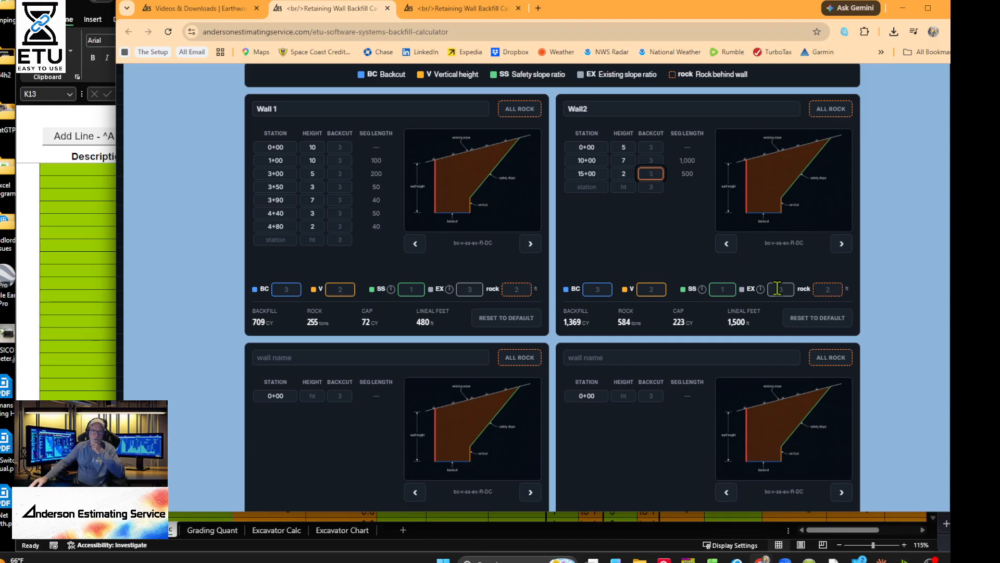
- Enter 3 ft of rock for Wall 2 and advance its diagram to the next profile
click(832, 290)
text(3)
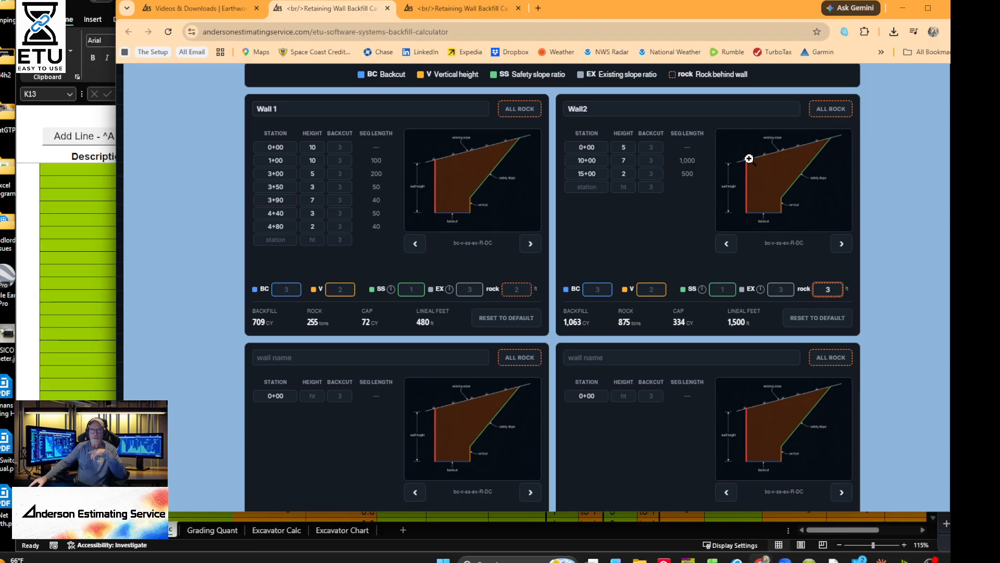
click(840, 245)
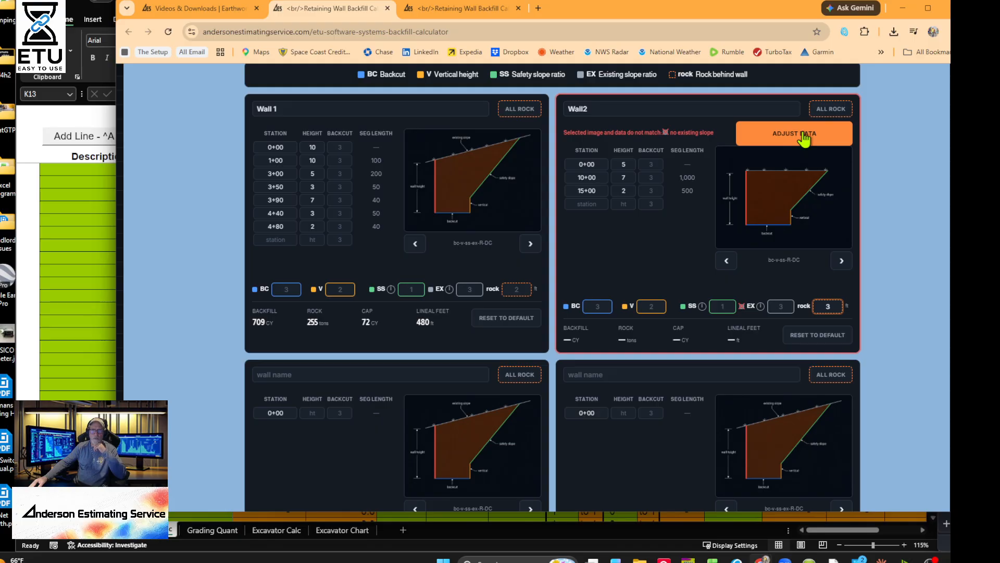
- Adjust Wall 2's data to the profile and set vertical to 5, giving 98 CY backfill
click(805, 136)
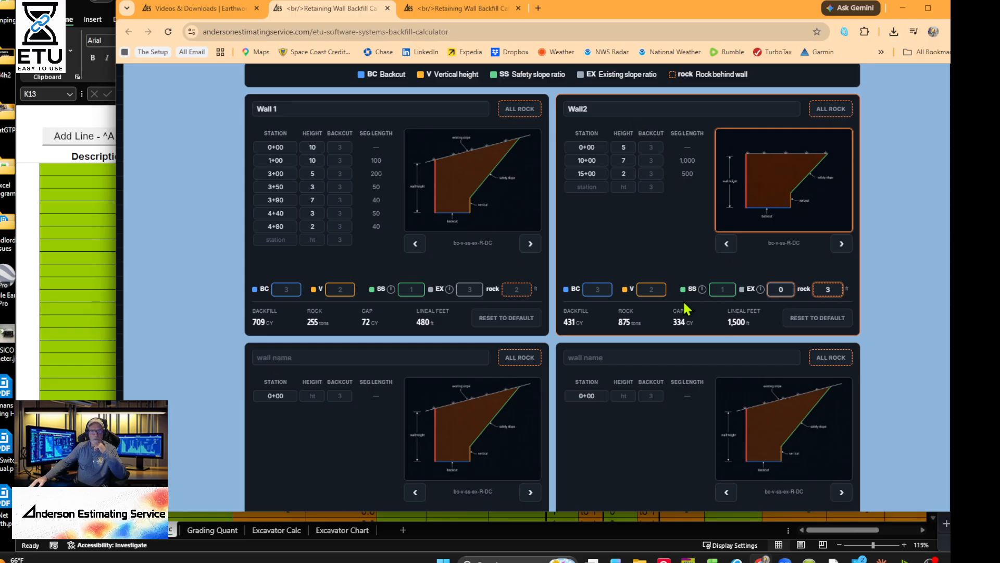
click(640, 284)
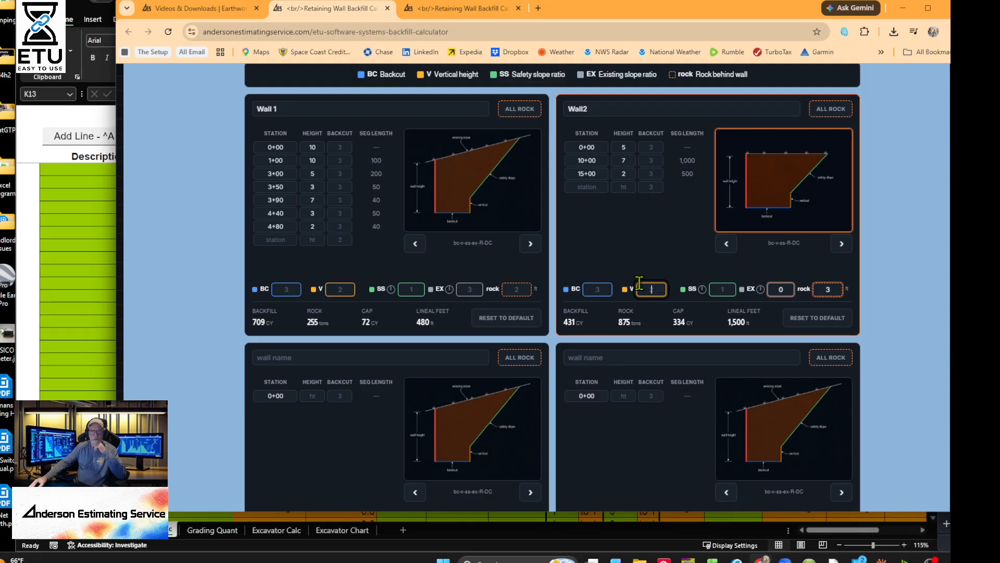
text(4)
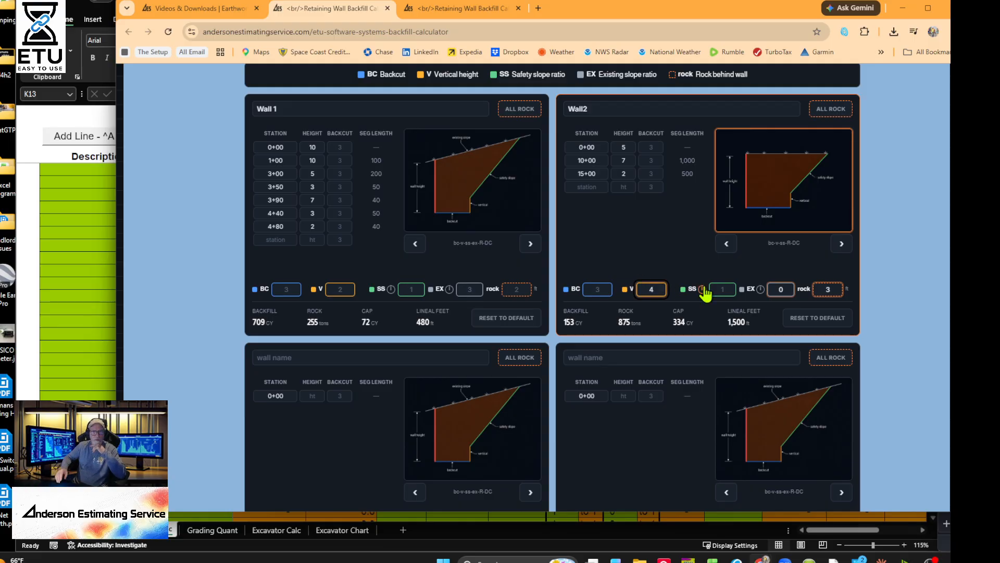
key(BackSpace)
text(5)
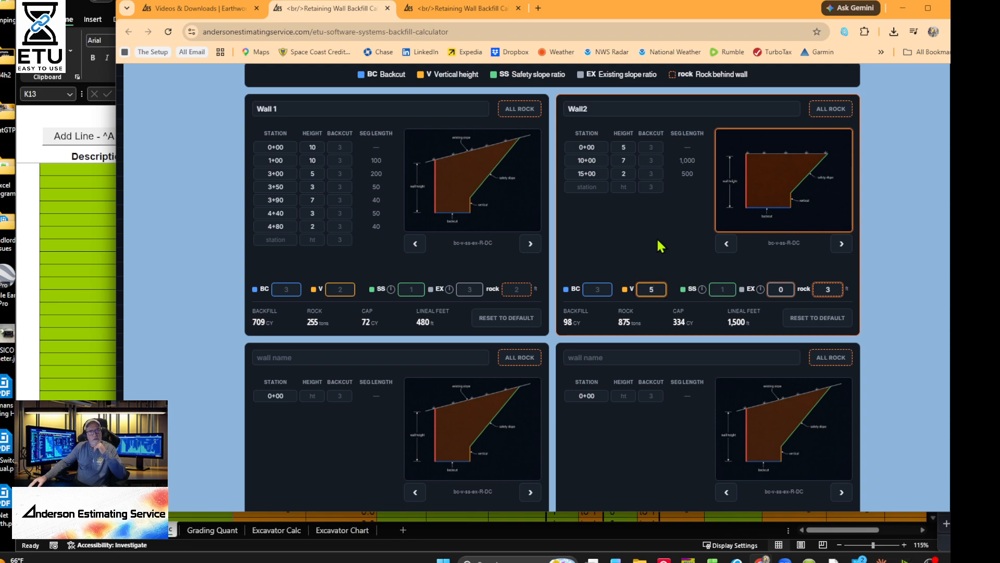
scroll(632, 261, up, 2)
scroll(632, 265, down, 1)
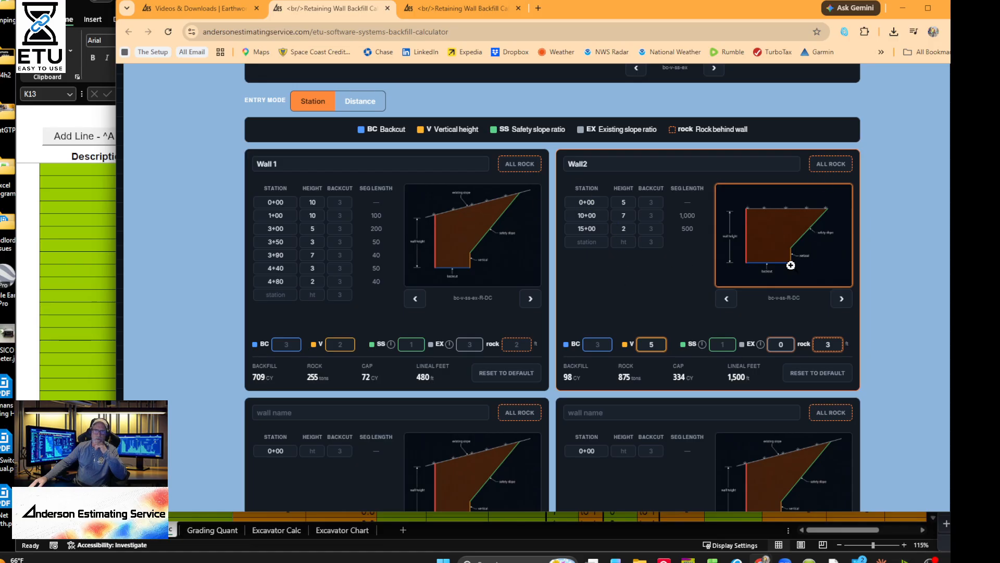
scroll(790, 263, down, 1)
- Toggle Wall 2's ALL ROCK on and off, then cycle its diagram to ss-R-DC
click(836, 110)
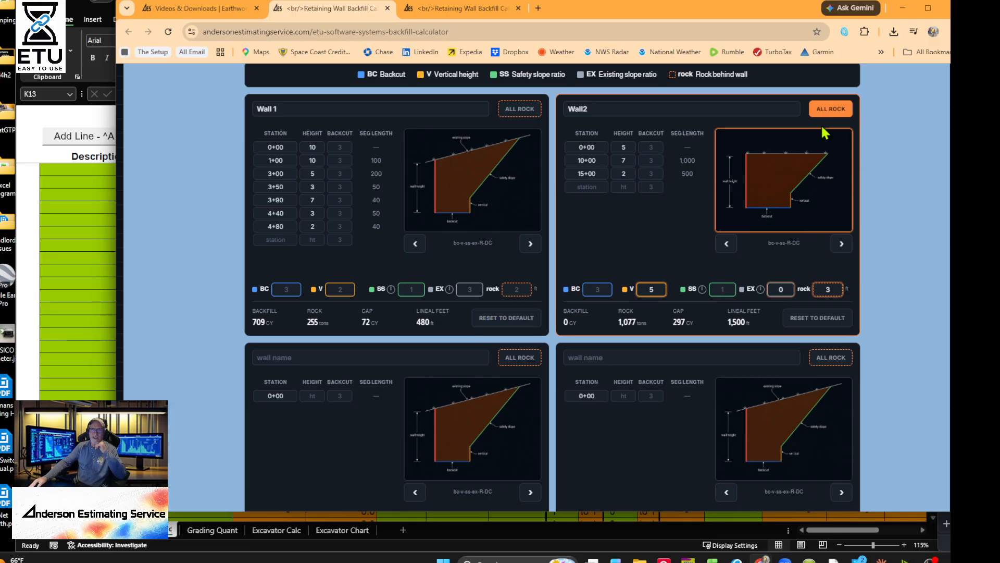
click(825, 119)
click(837, 244)
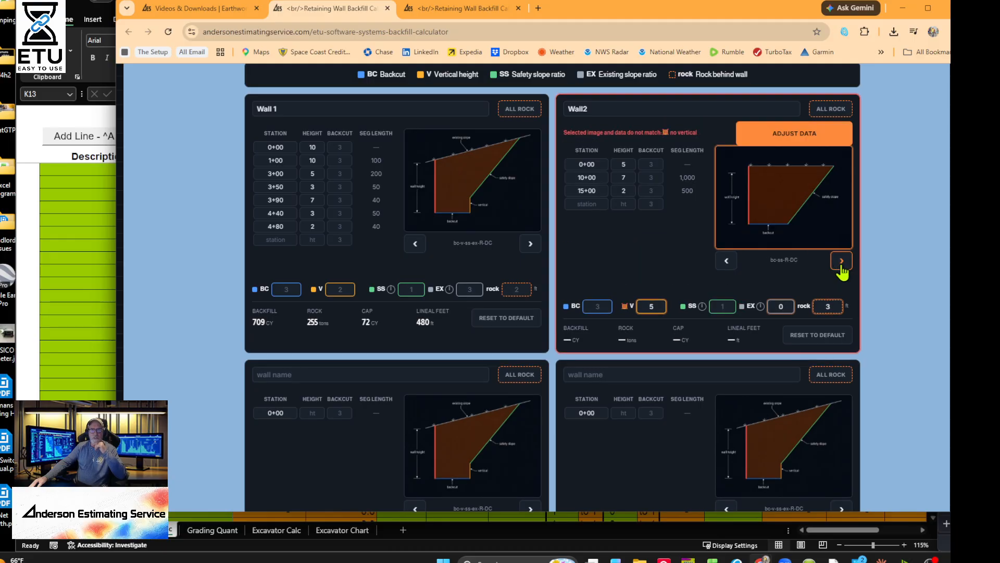
click(840, 263)
click(841, 262)
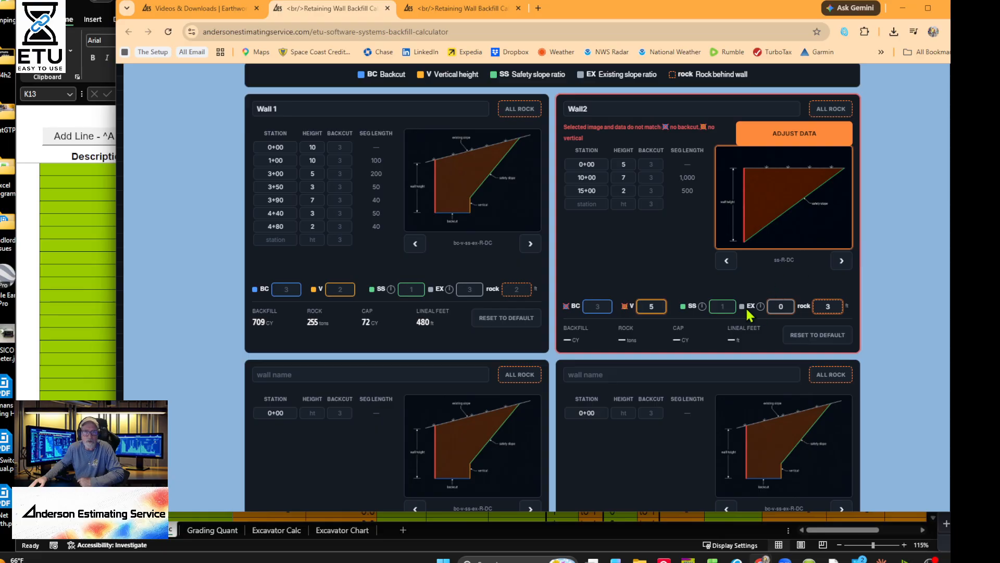
- Enter safety slope 1 and existing slope 3 for Wall 2, comparing diagram profiles
click(724, 306)
text(1)
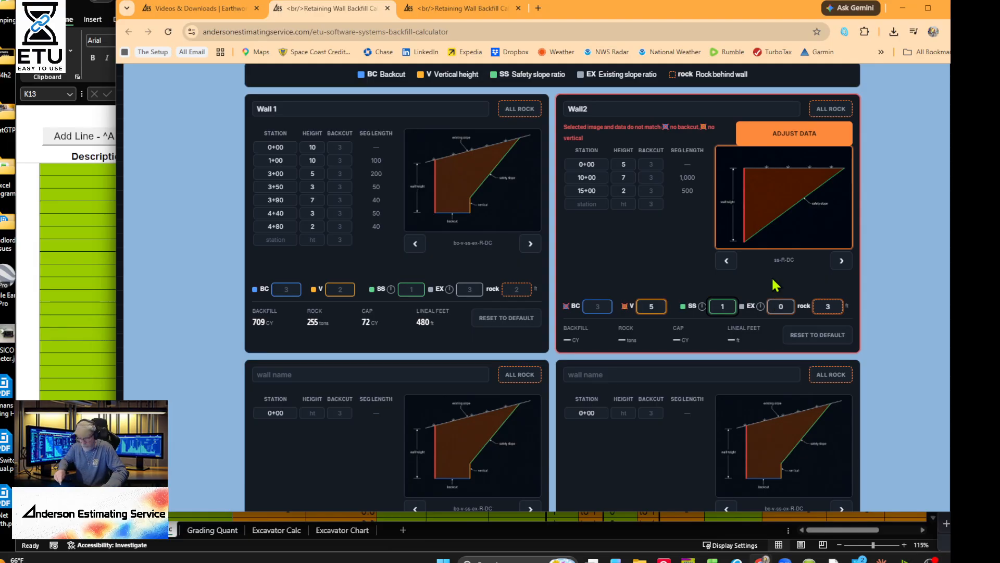
click(781, 307)
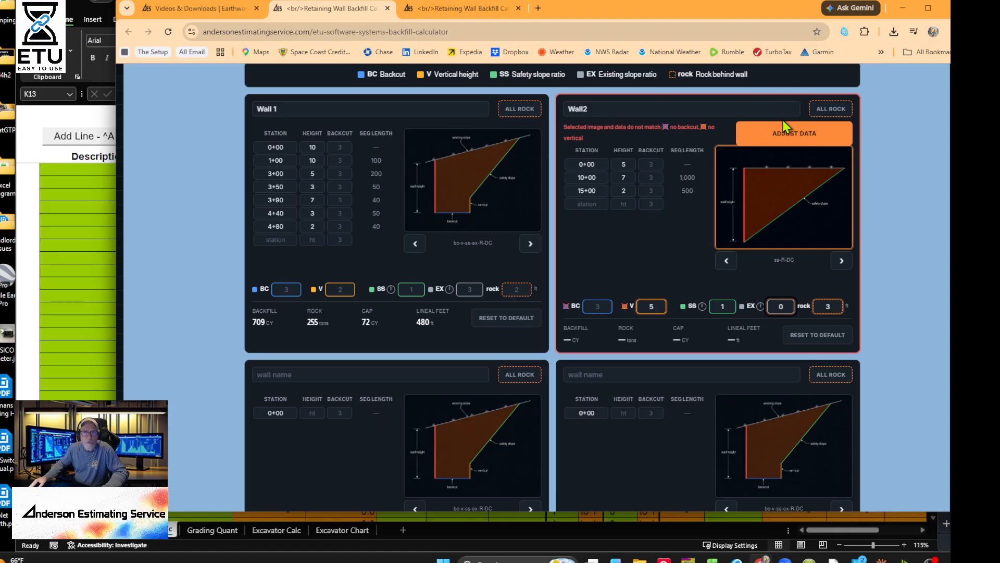
click(843, 264)
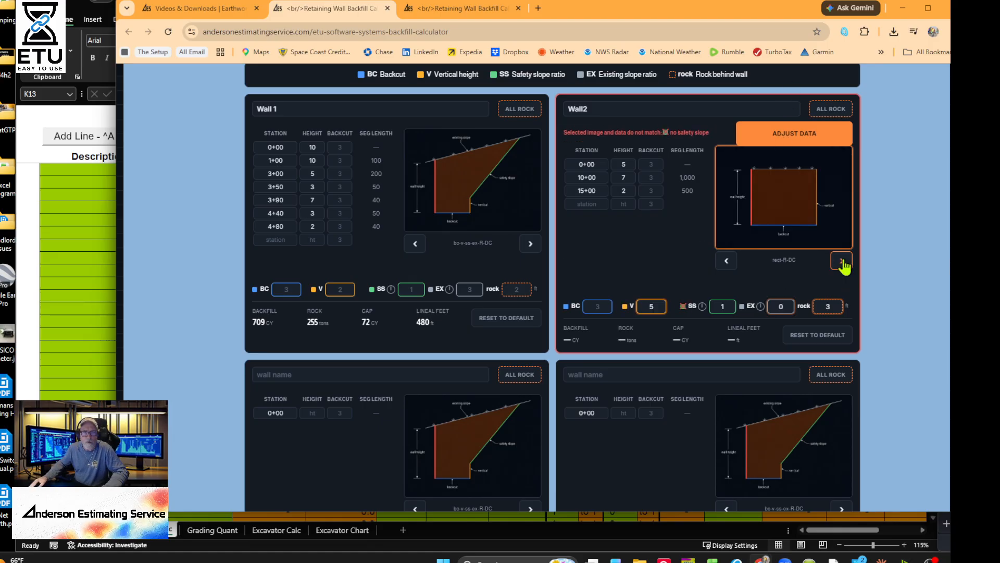
click(842, 261)
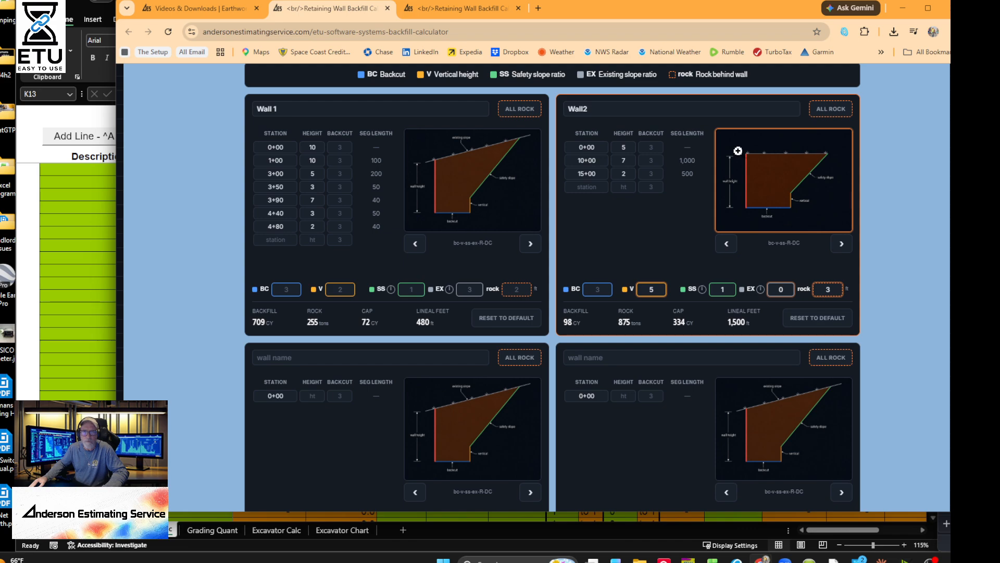
click(839, 244)
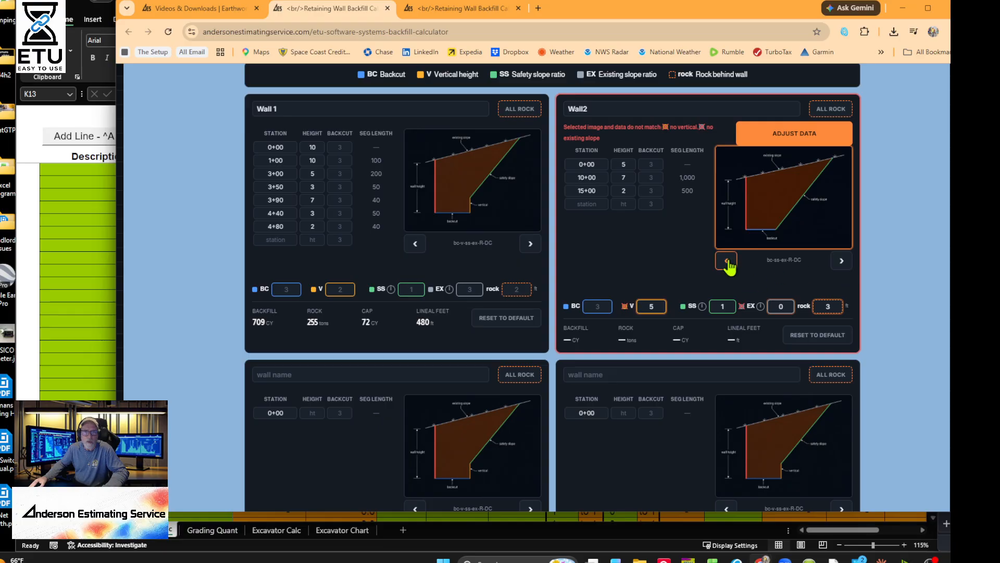
click(726, 261)
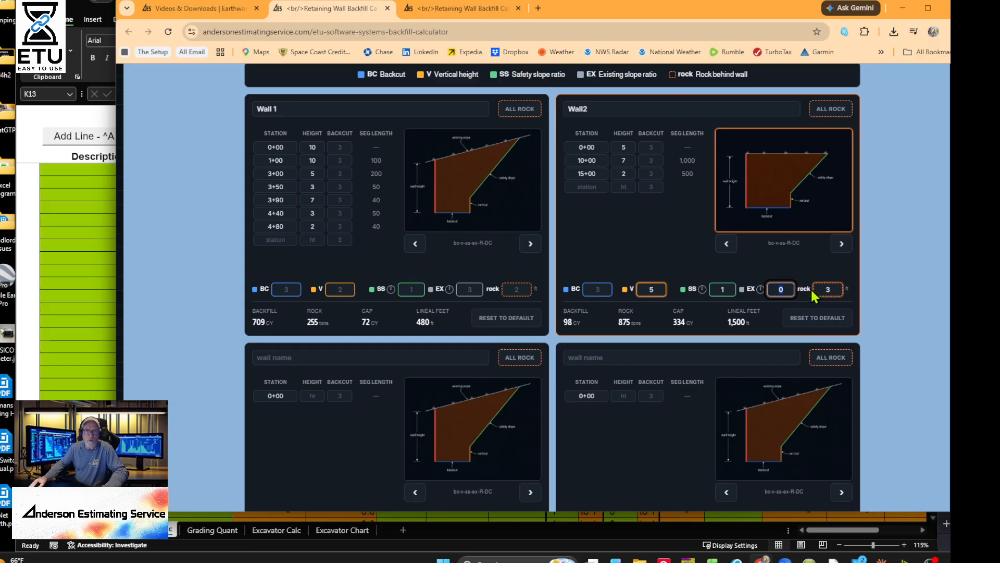
text(3)
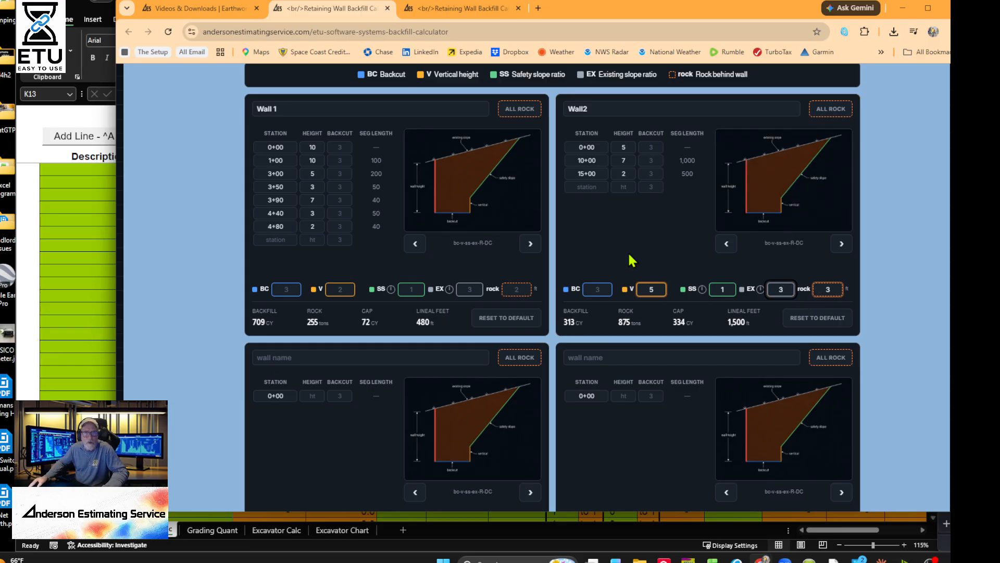
click(620, 253)
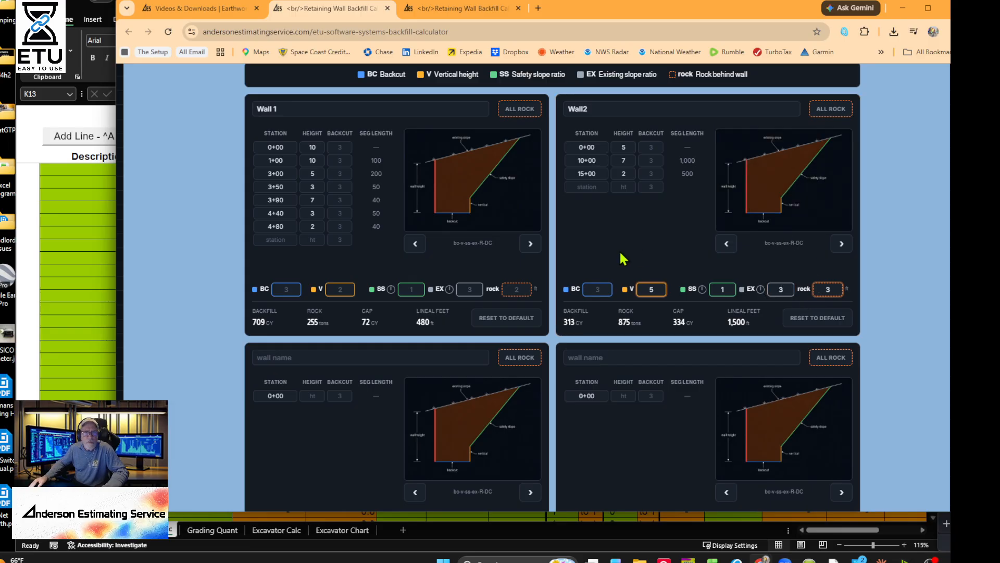
click(843, 243)
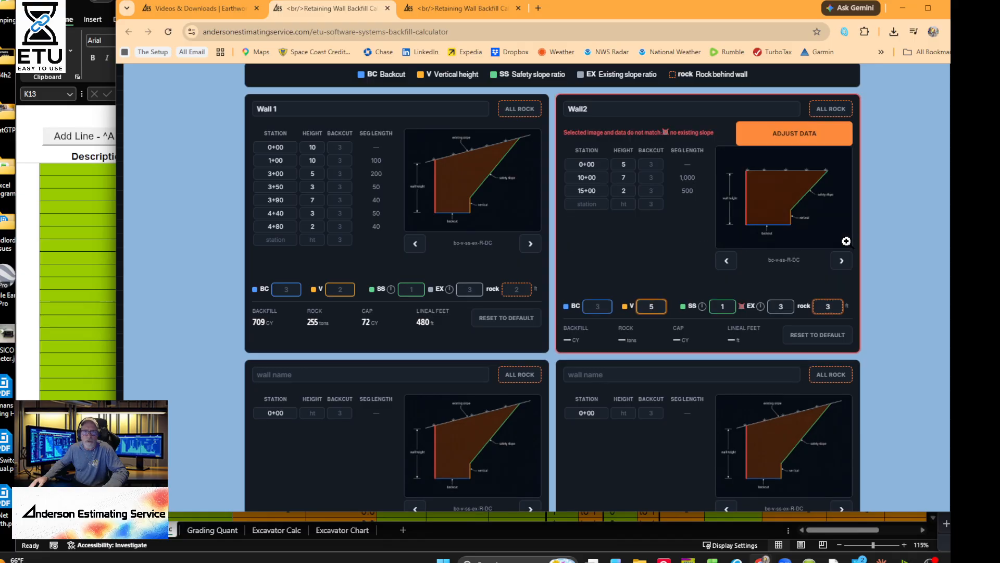
- Step Wall 2 back to bc-v-ss-ex-R-DC, giving 313 CY backfill and 875 tons rock
click(727, 262)
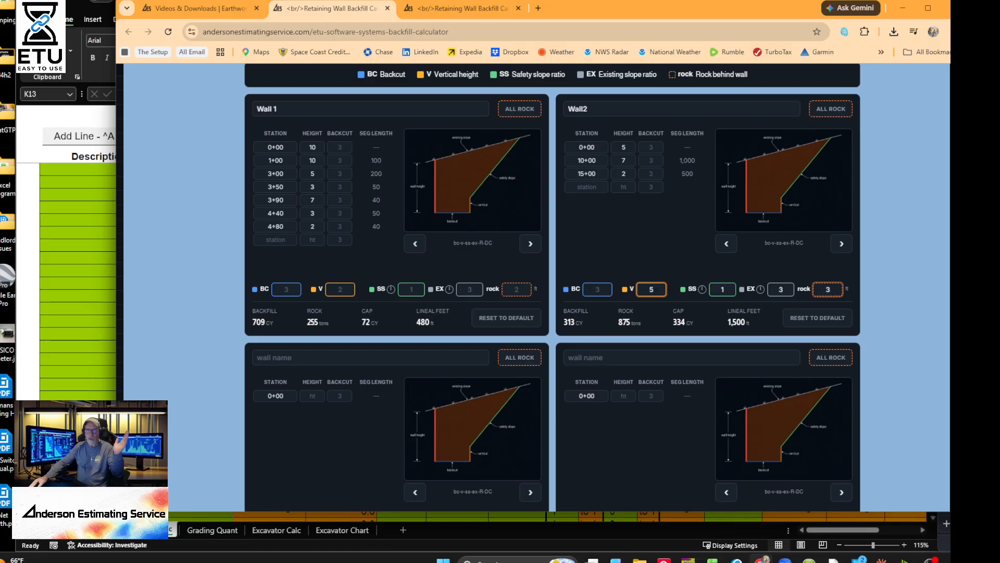
key(alt+Tab)
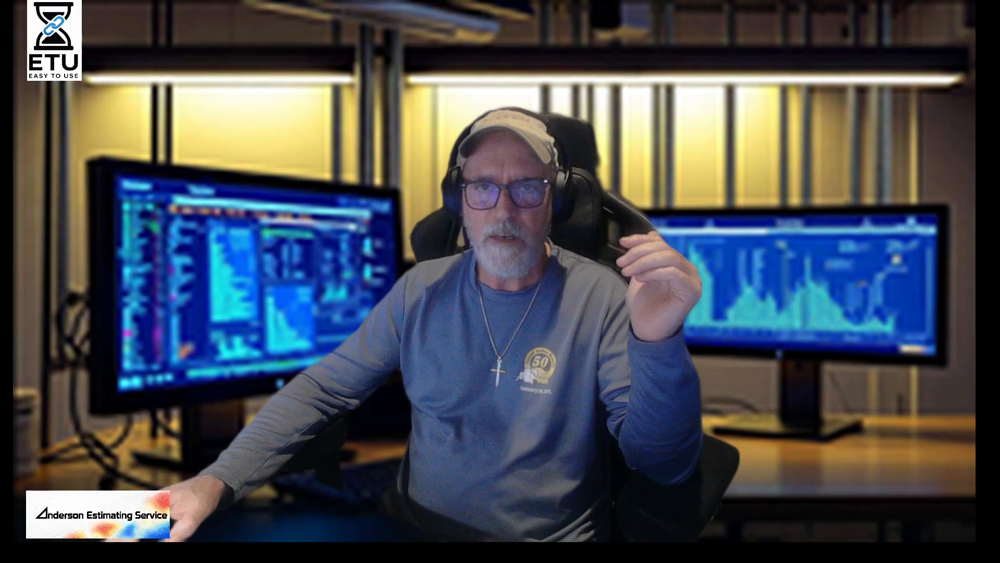